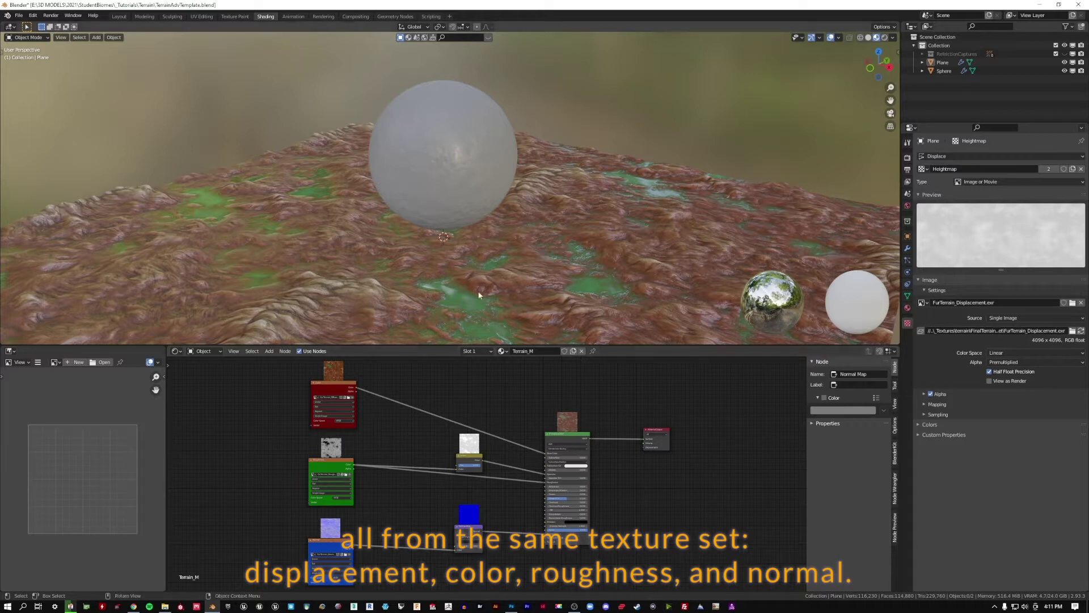
Set the Emission colour of the terrain material's Principled BSDF to a bright yellow.
left_click(577, 245)
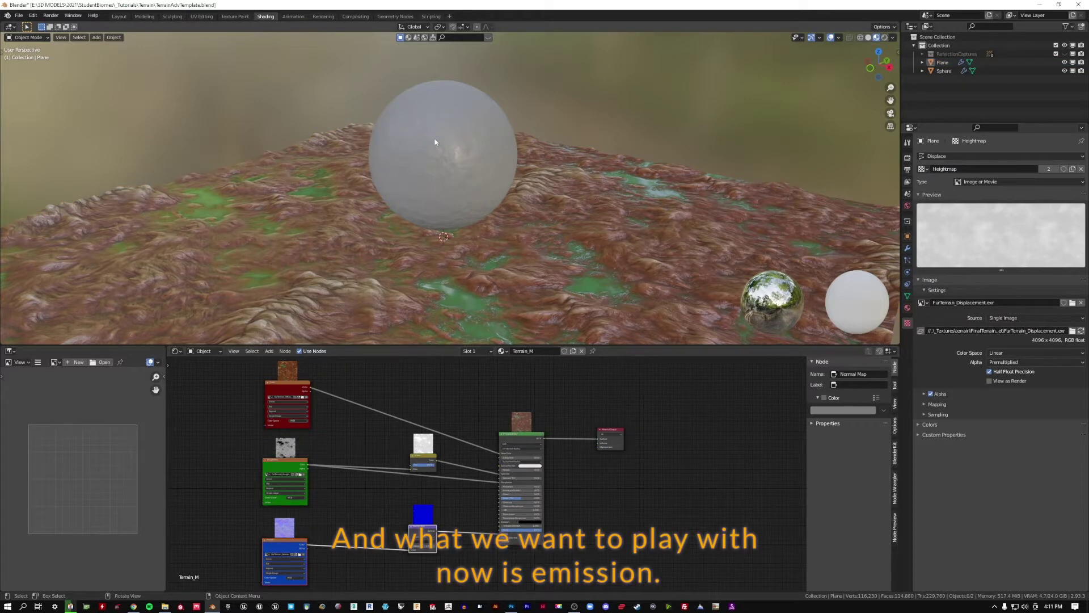
scroll(529, 543, "up", 5)
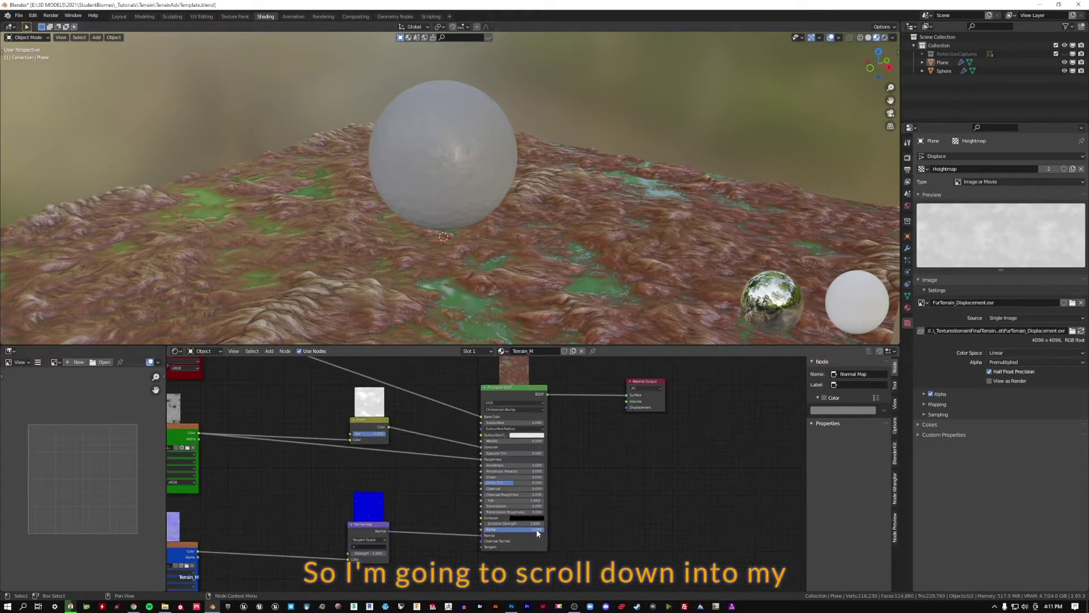
middle_click_drag(635, 481, 620, 590)
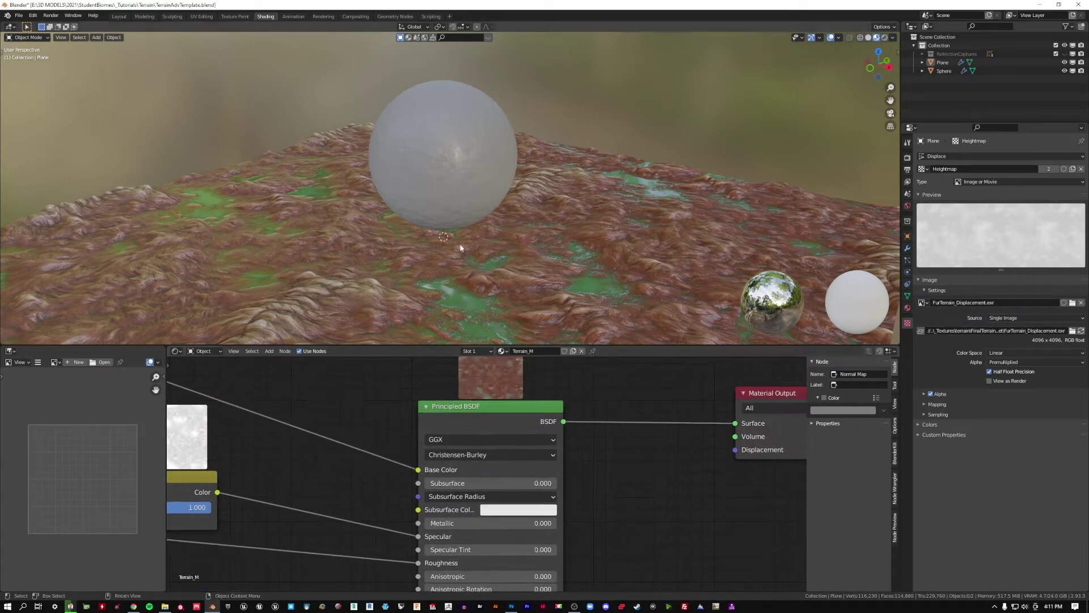
middle_click_drag(654, 545, 659, 316)
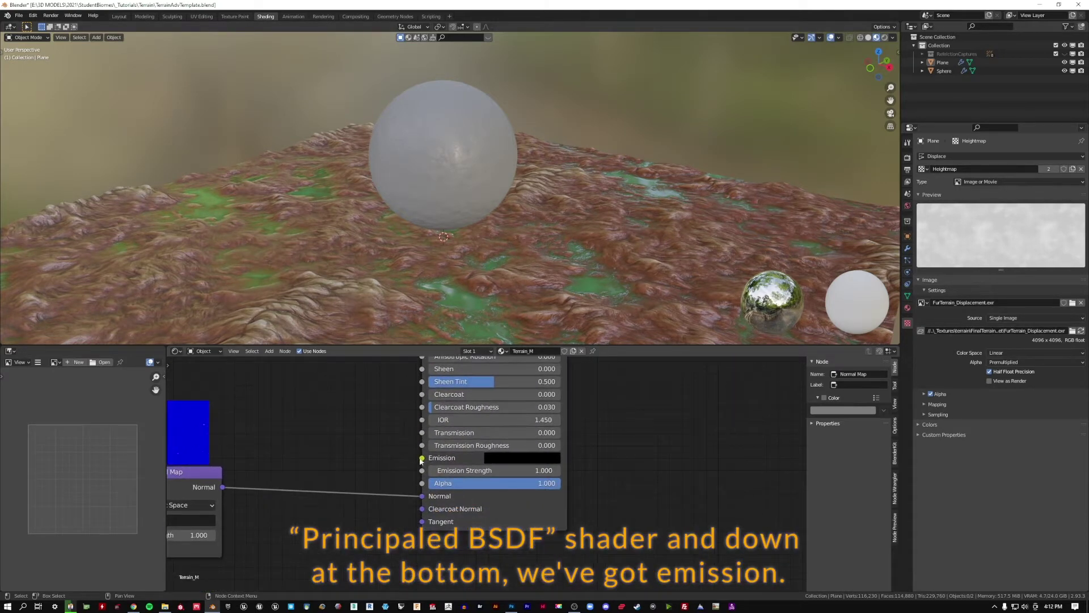
left_click(522, 460)
left_click_drag(592, 374, 589, 285)
left_click(515, 343)
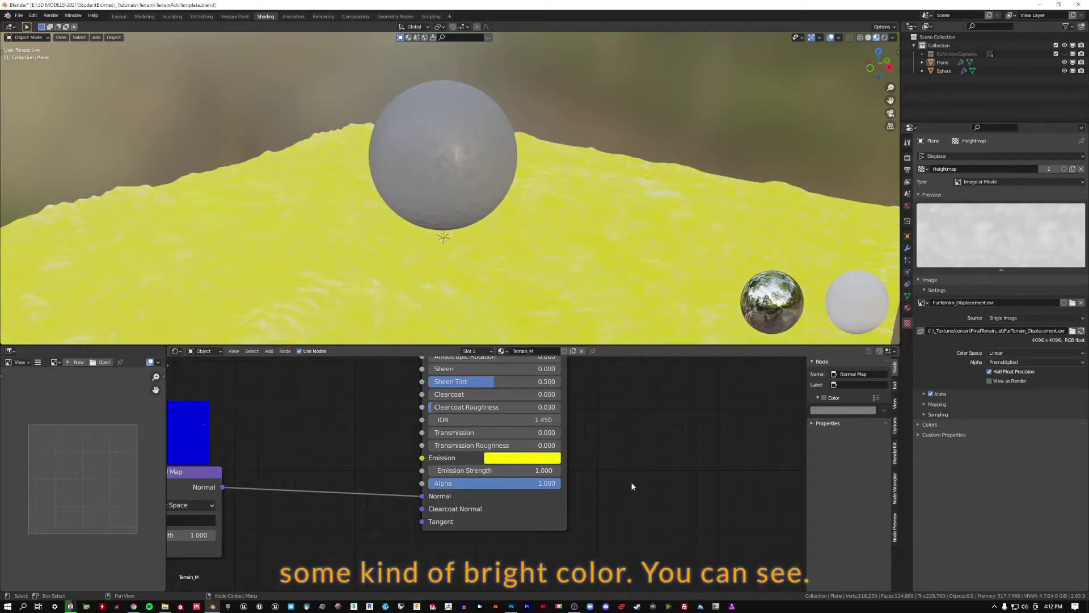
Raise the terrain material's Emission Strength to 65.1.
mouse_move(356, 276)
middle_mouse_down()
mouse_move(549, 280)
mouse_move(539, 330)
mouse_move(495, 278)
mouse_move(363, 273)
middle_mouse_up()
left_click_drag(513, 470, 578, 470)
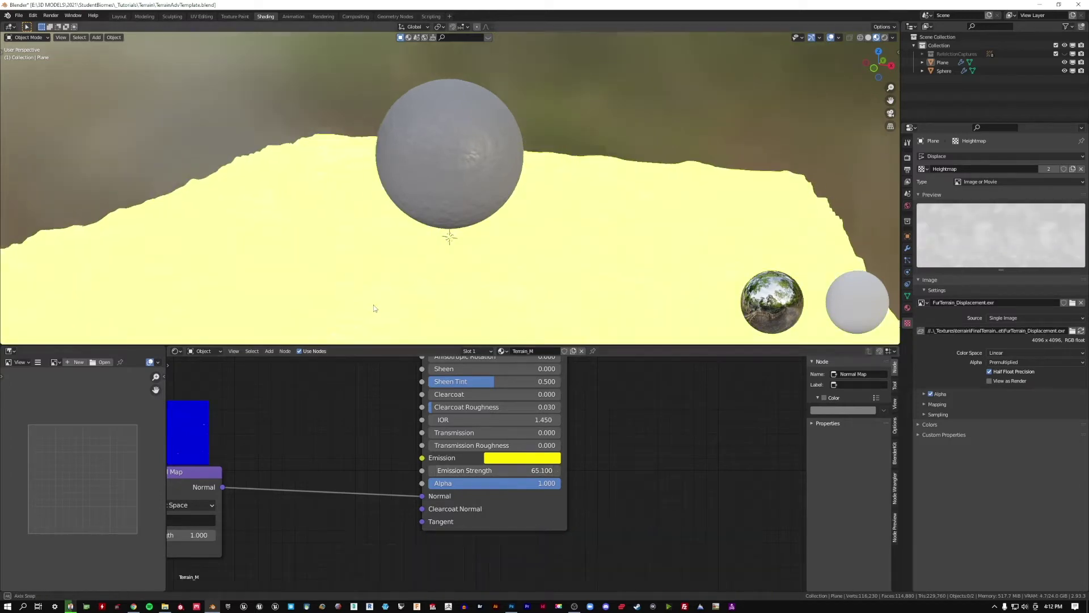
mouse_move(372, 309)
middle_mouse_down()
mouse_move(398, 313)
mouse_move(365, 309)
middle_mouse_up()
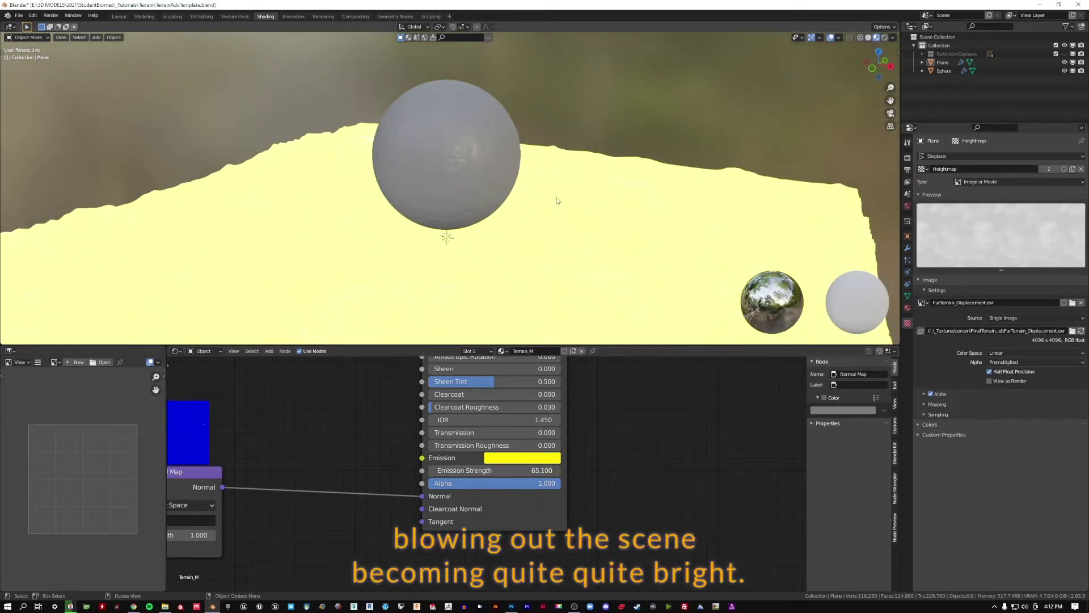
Switch the viewport to rendered shading and bake the cubemap only for Eevee's indirect lighting.
left_click(884, 37)
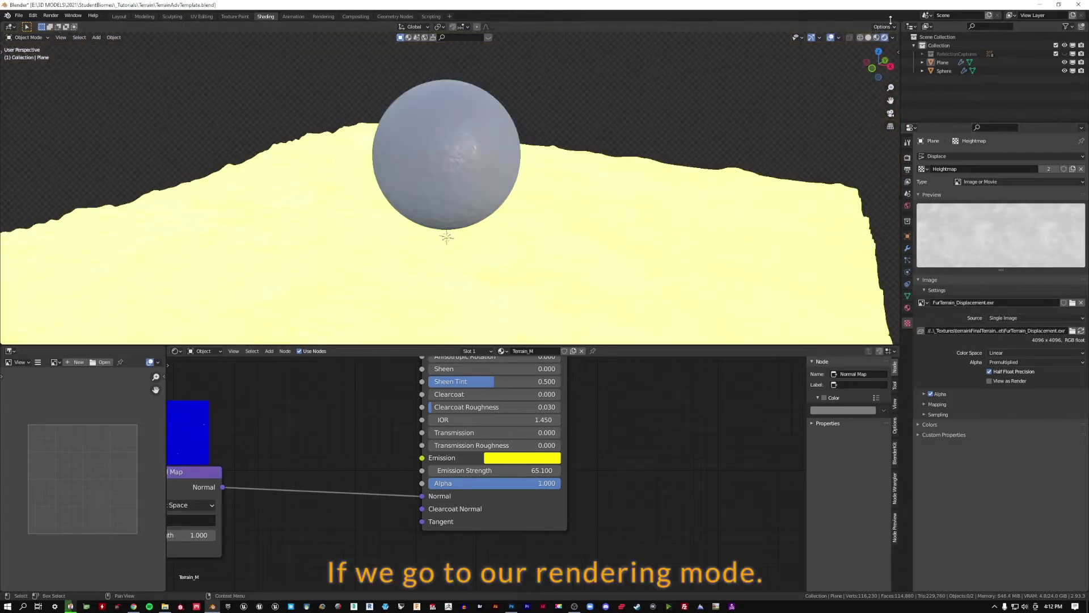
left_click(908, 157)
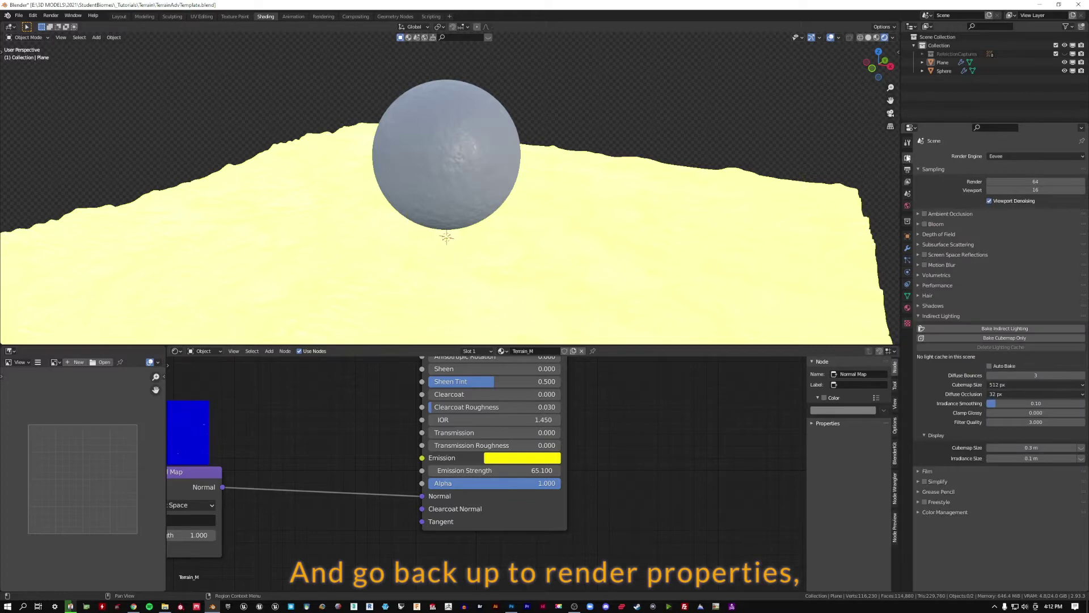
left_click(936, 339)
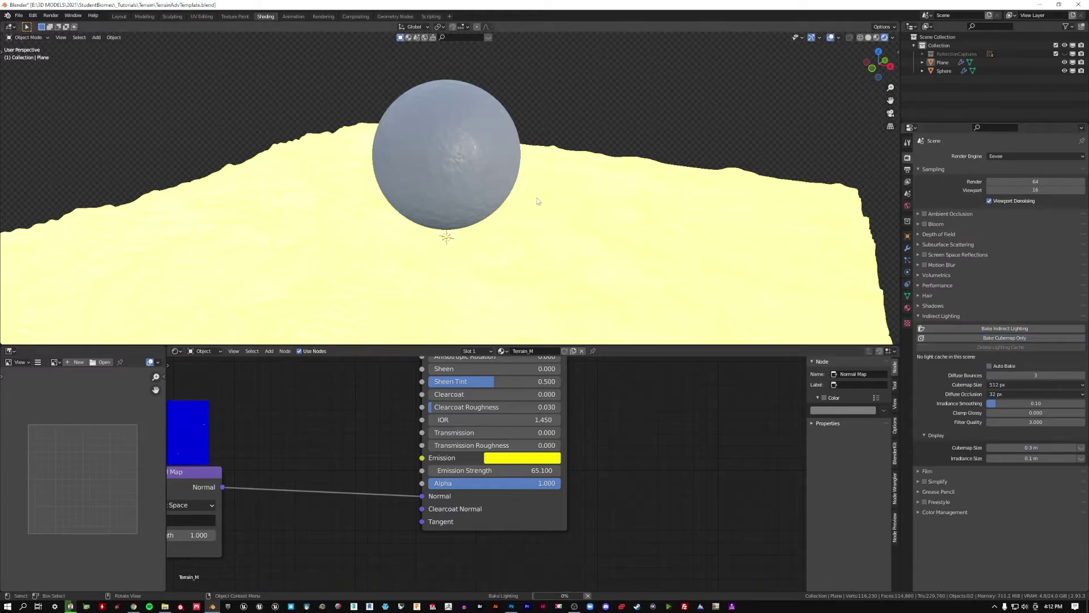
Move the sphere horizontally over the terrain, about -4.76 m in X and 1.00 m in Y, to inspect its reflection.
middle_click_drag(489, 221, 2, 170)
left_click(446, 196)
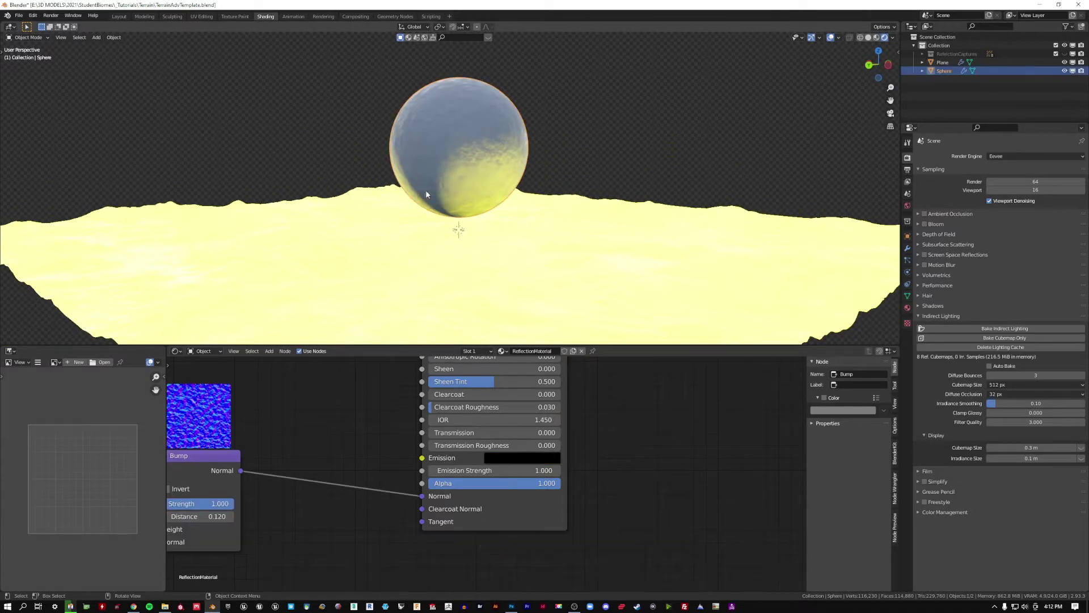
middle_click_drag(426, 189, 478, 197)
key("g")
key("shift+z")
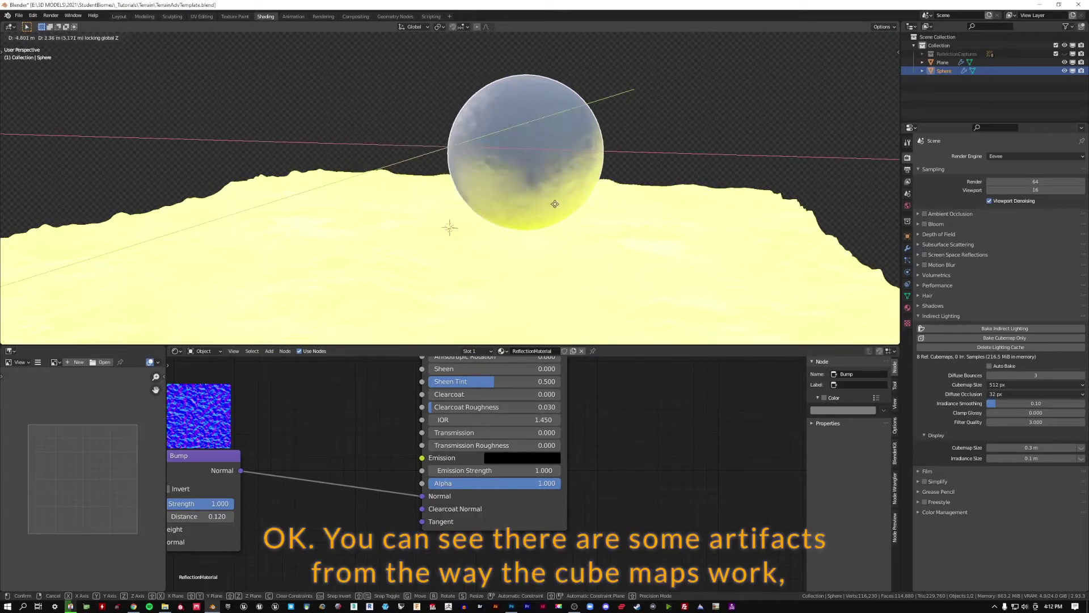
left_click(560, 200)
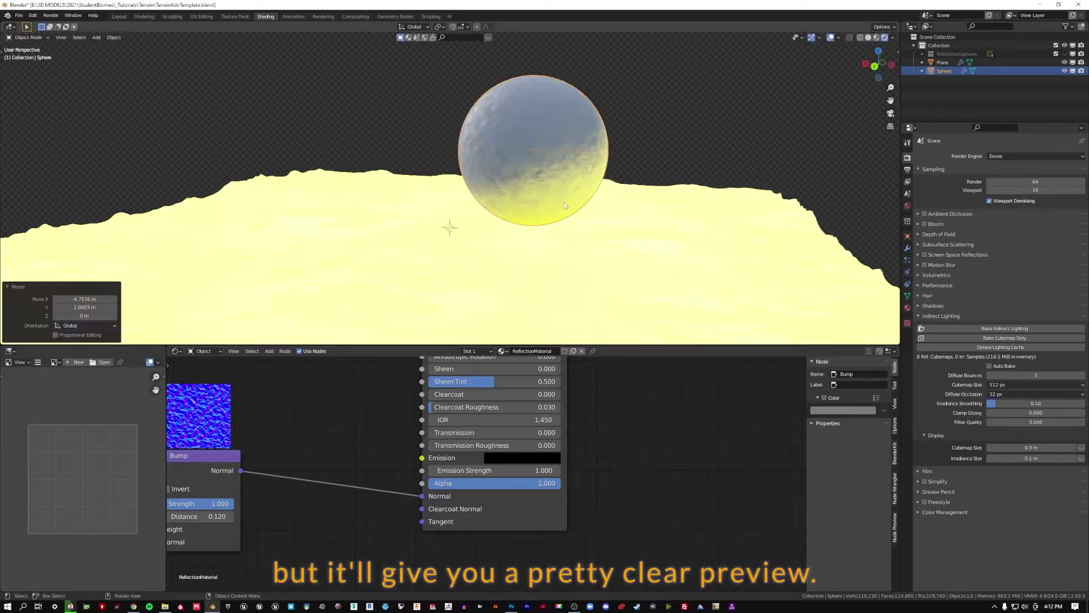
Change the terrain material's Emission colour to magenta and rebake the cubemap only.
middle_click_drag(762, 280, 714, 285)
left_click(452, 306)
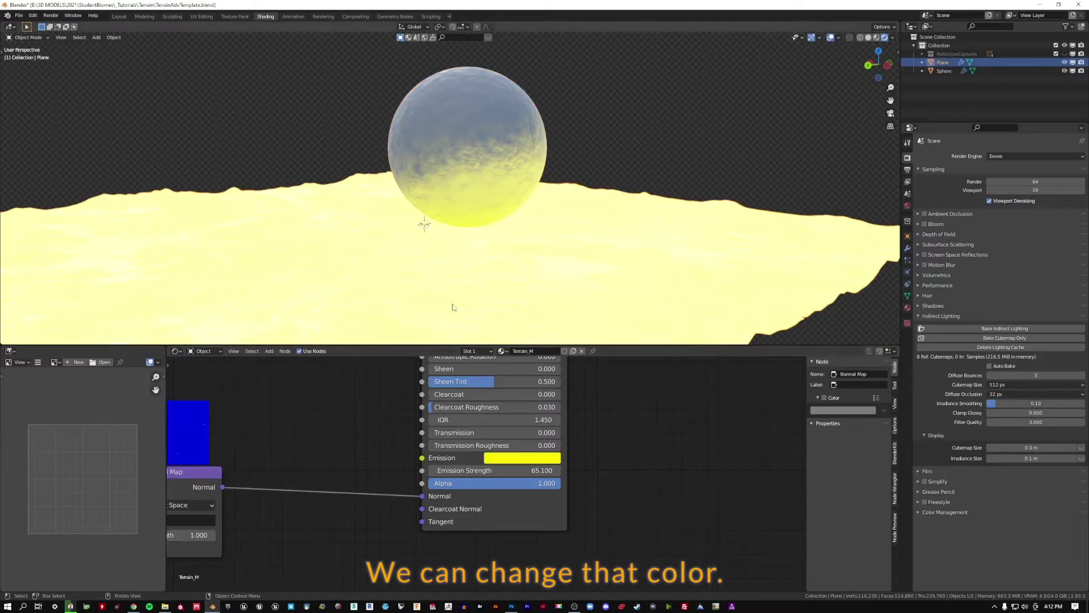
left_click(530, 456)
left_click_drag(555, 346, 582, 369)
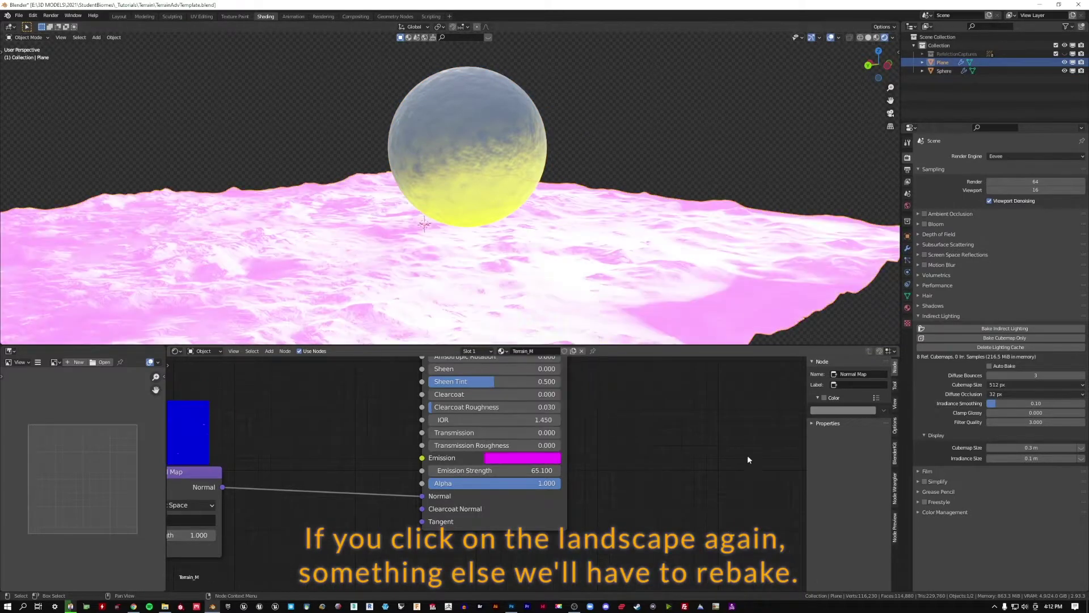
left_click(975, 339)
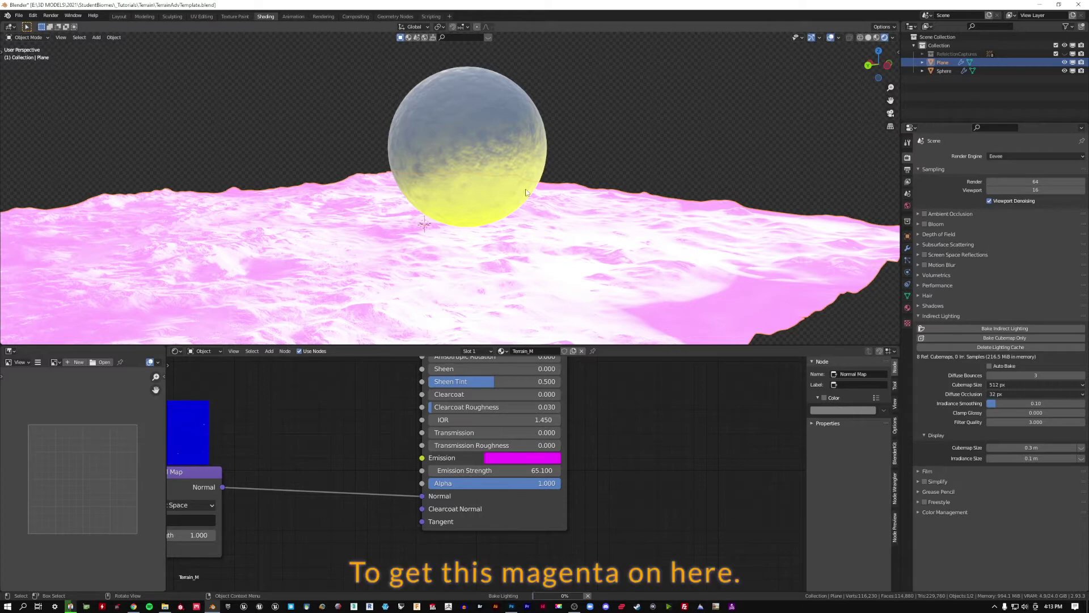
left_click(601, 166)
middle_click_drag(601, 166, 489, 199)
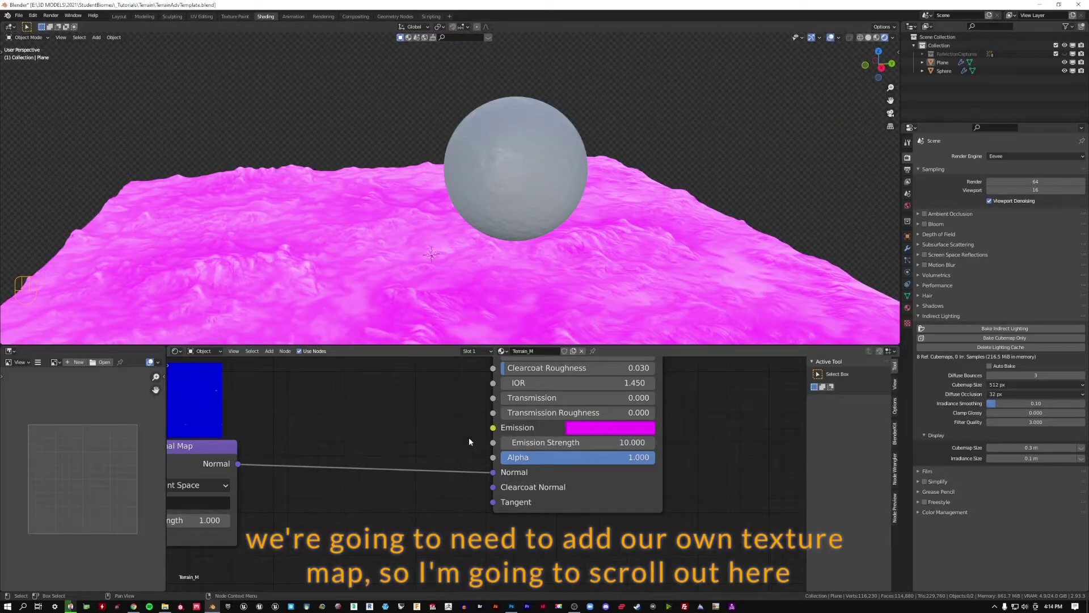
Move the normal texture and Normal Map nodes lower in the Terrain_M node tree to free space above them.
scroll(326, 480, "down", 5)
middle_click_drag(332, 476, 482, 477)
left_click(243, 471)
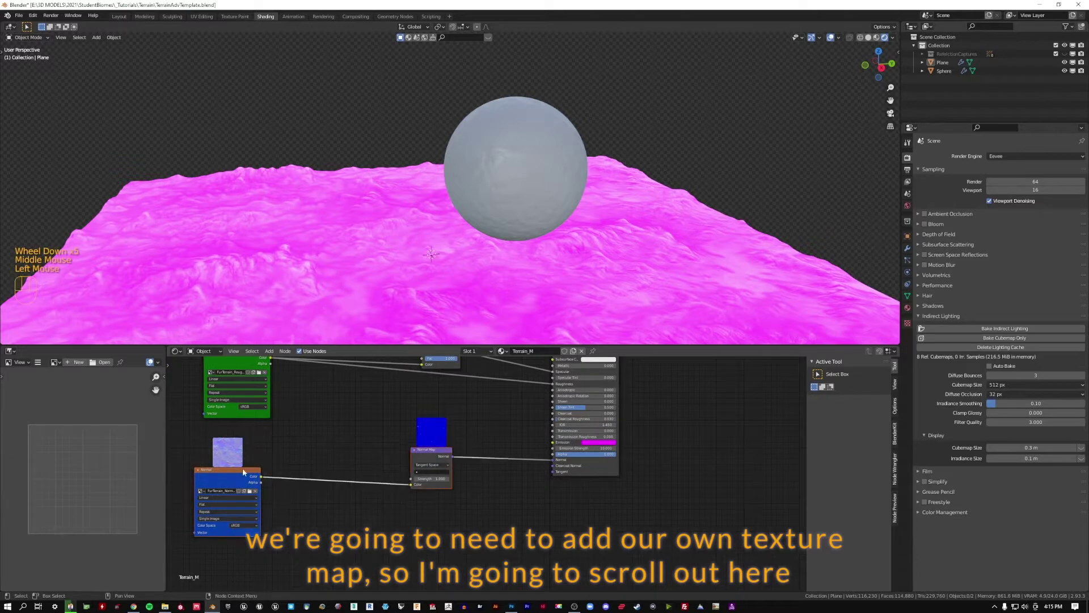
left_click_drag(243, 470, 242, 549)
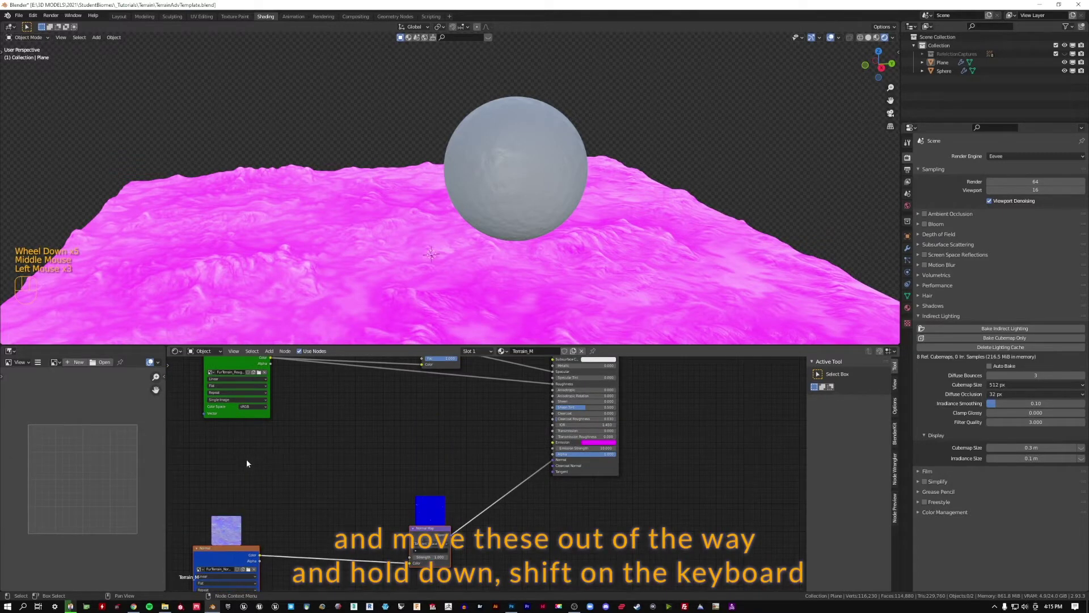
Add an Image Texture node and place it between the roughness and normal texture nodes.
key("shift+a")
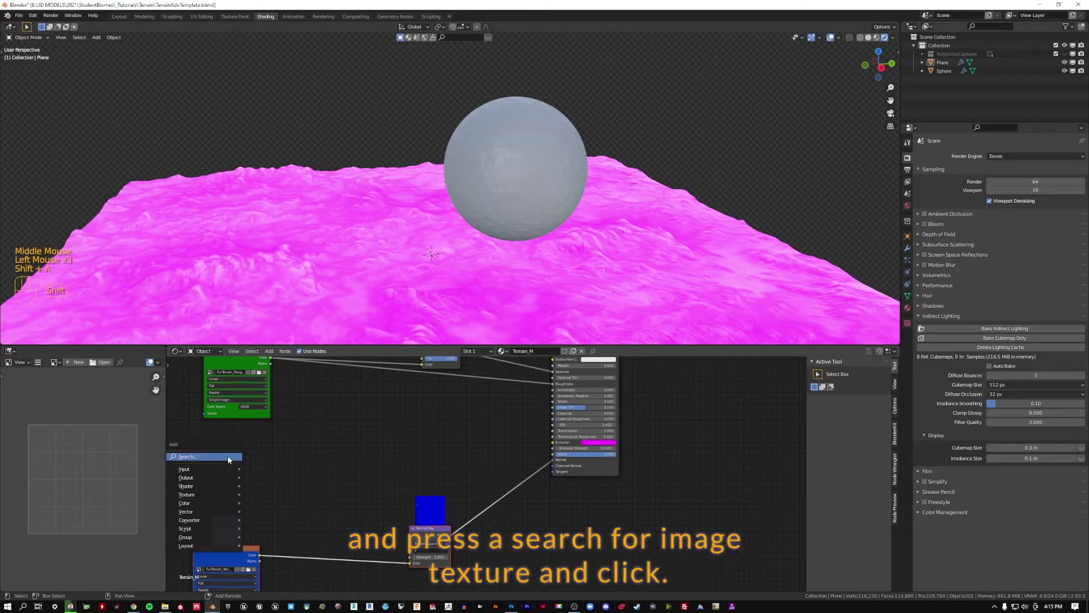
type("image")
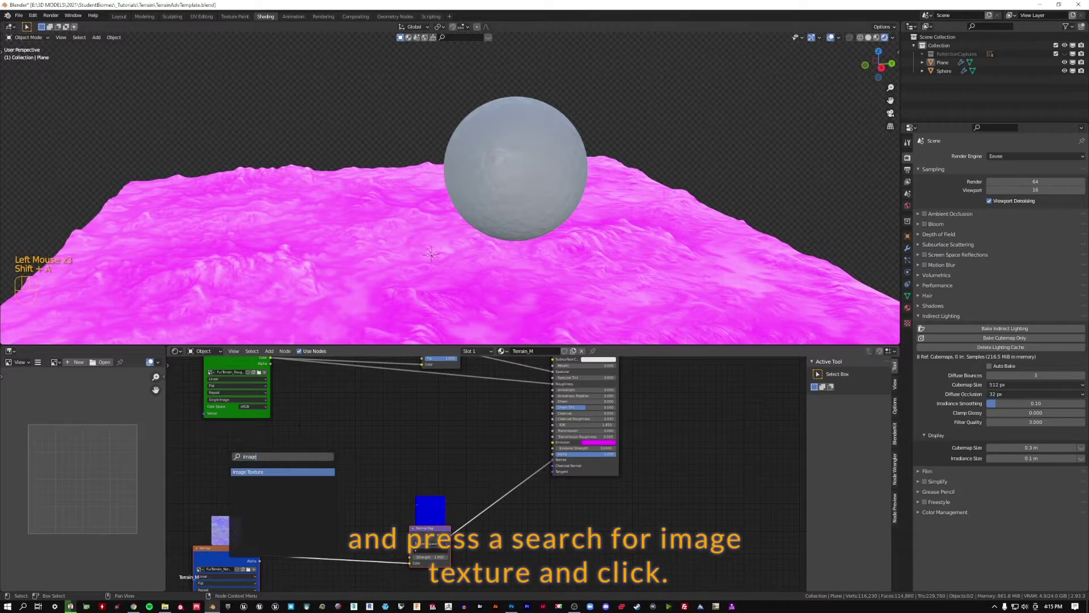
key("Return")
left_click(300, 417)
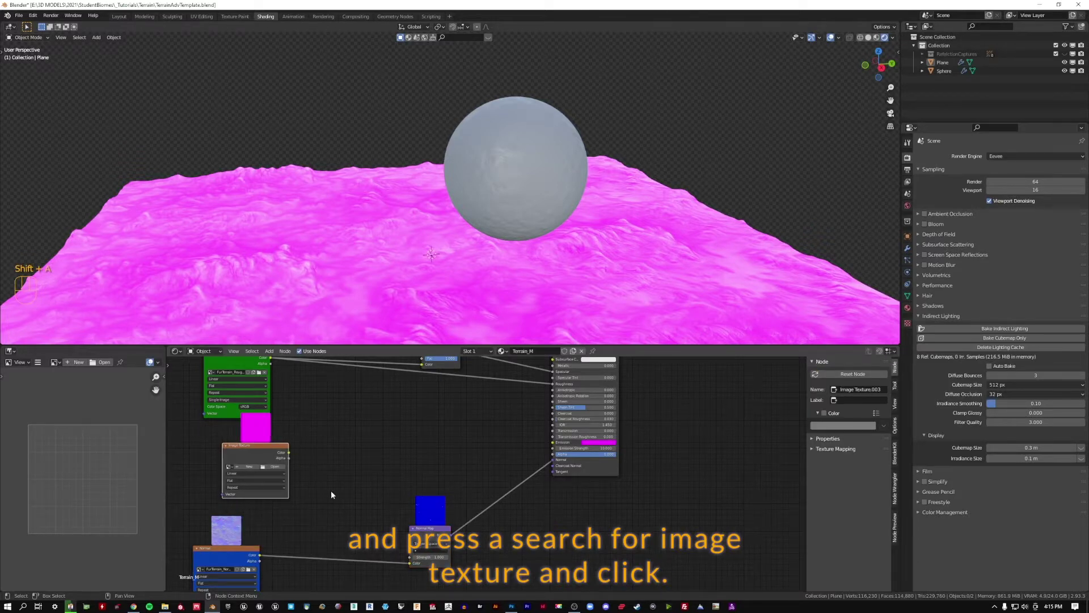
scroll(215, 454, "up", 2)
middle_click_drag(563, 417, 530, 448)
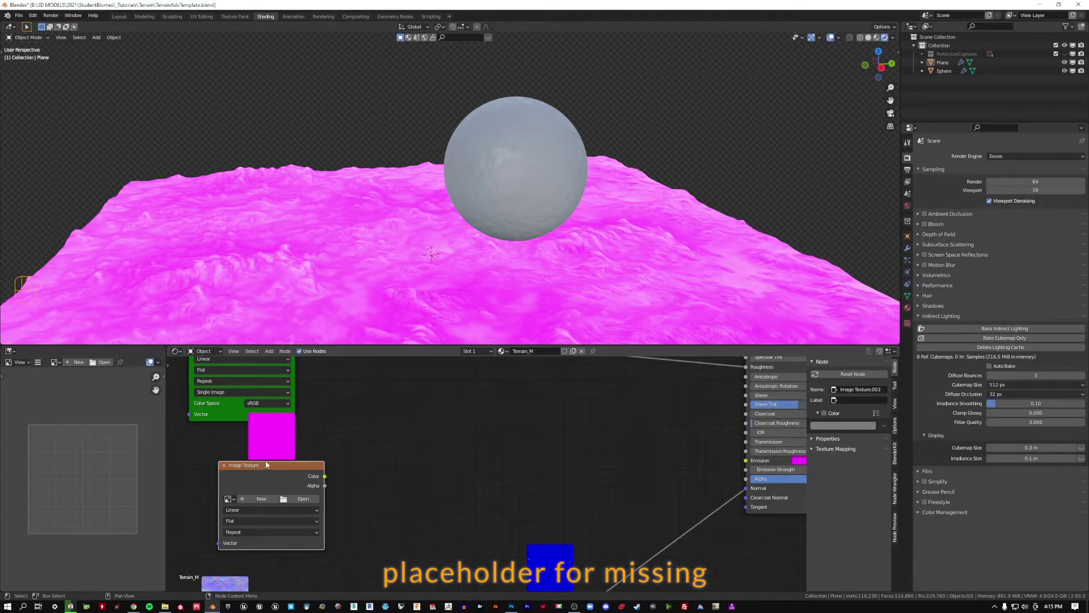
left_click_drag(274, 437, 279, 455)
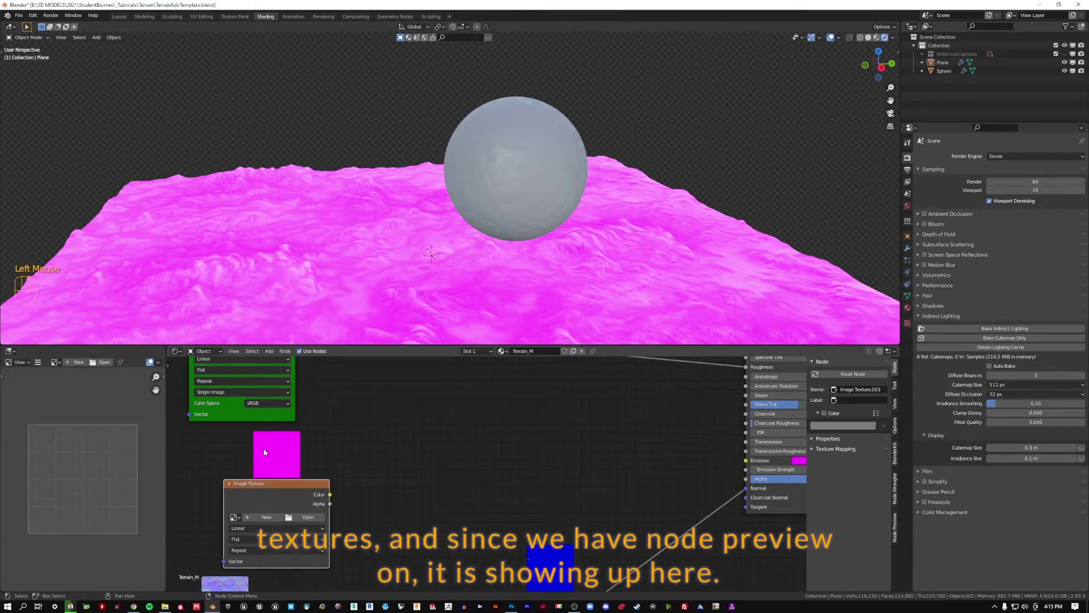
Create a new 1024 x 1024 px black image named EmissivePainting without alpha in the new Image Texture node.
left_click(266, 518)
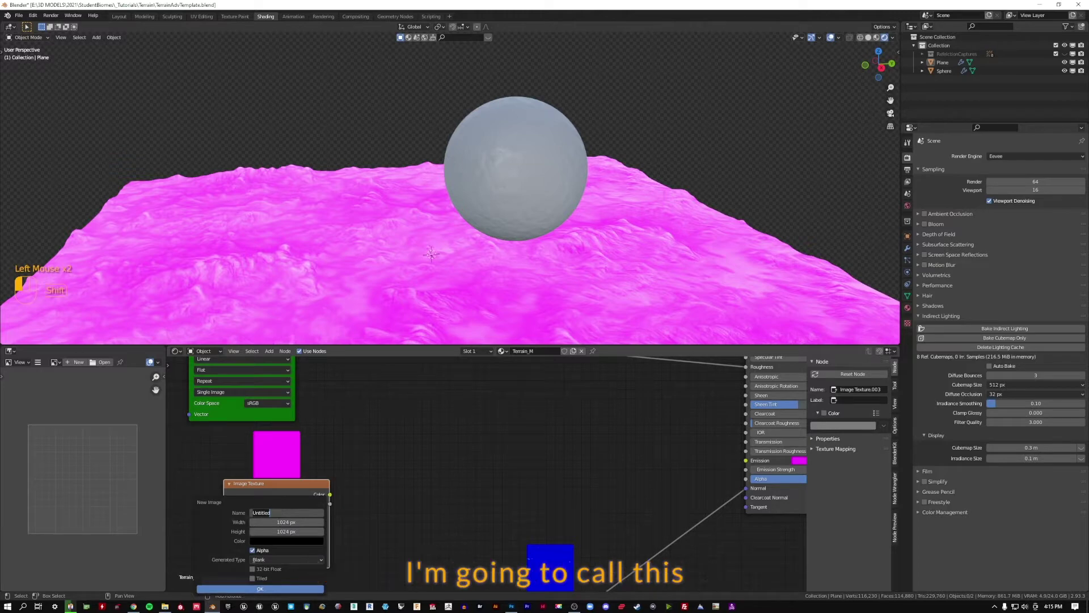
type("EmissivePainting")
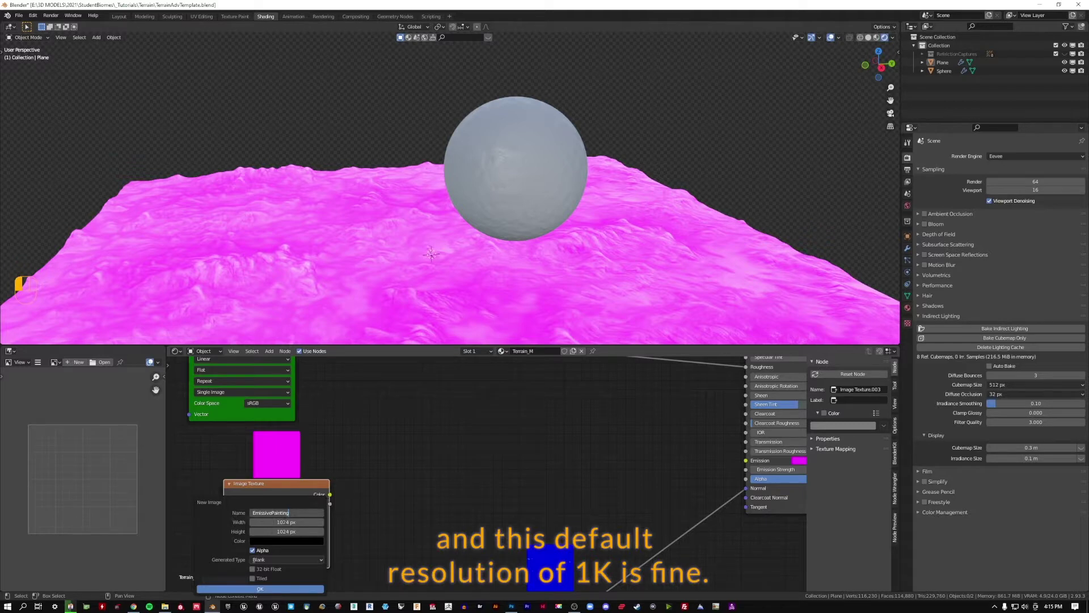
left_click(253, 551)
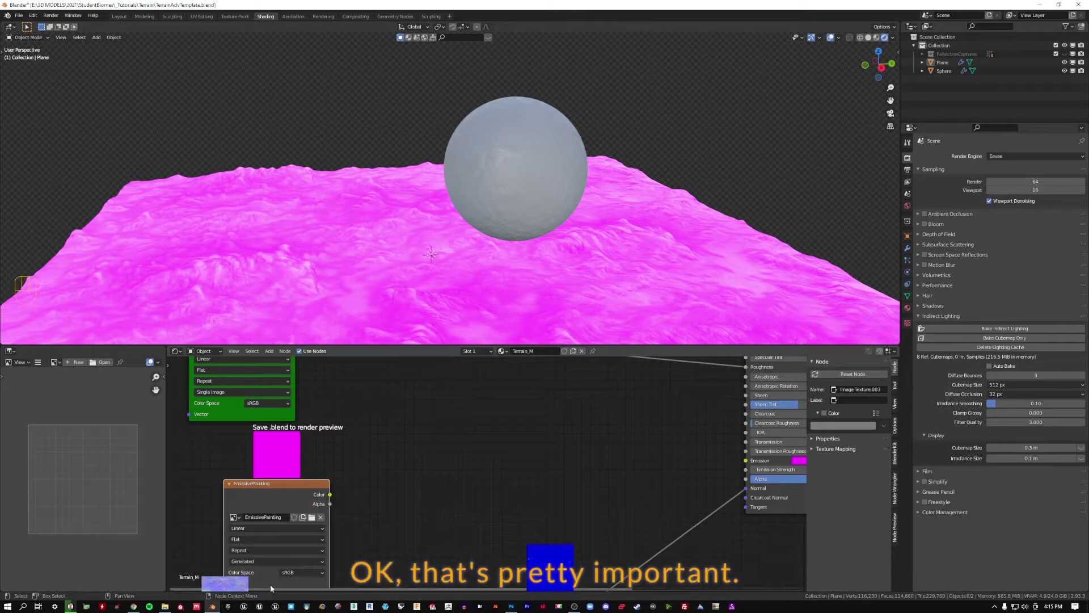
left_click(269, 589)
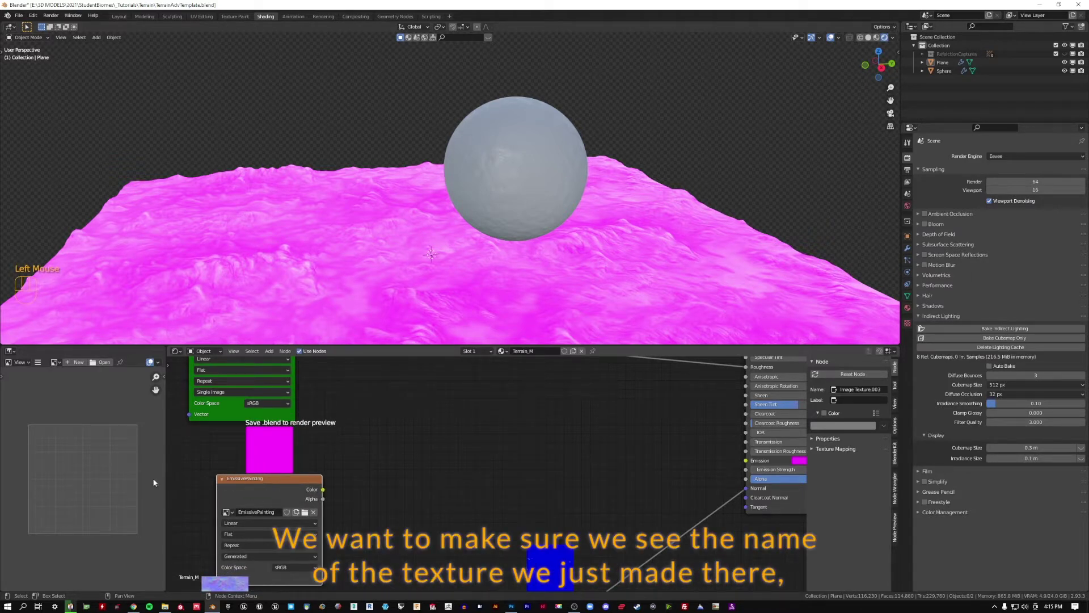
Show the EmissivePainting image in the image editor with the whole texture in view.
left_click(56, 362)
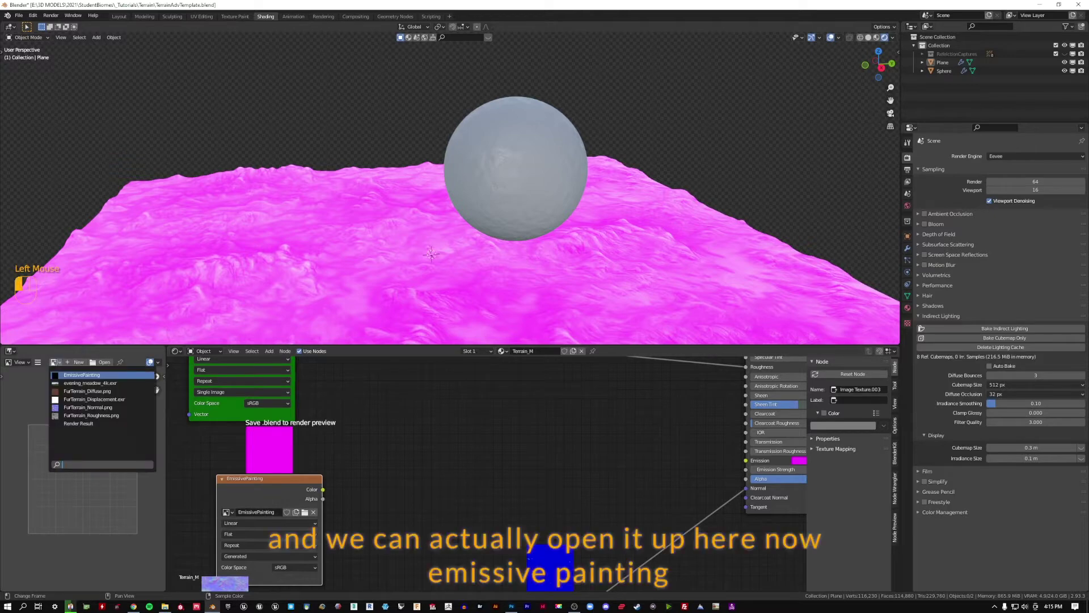
left_click(85, 375)
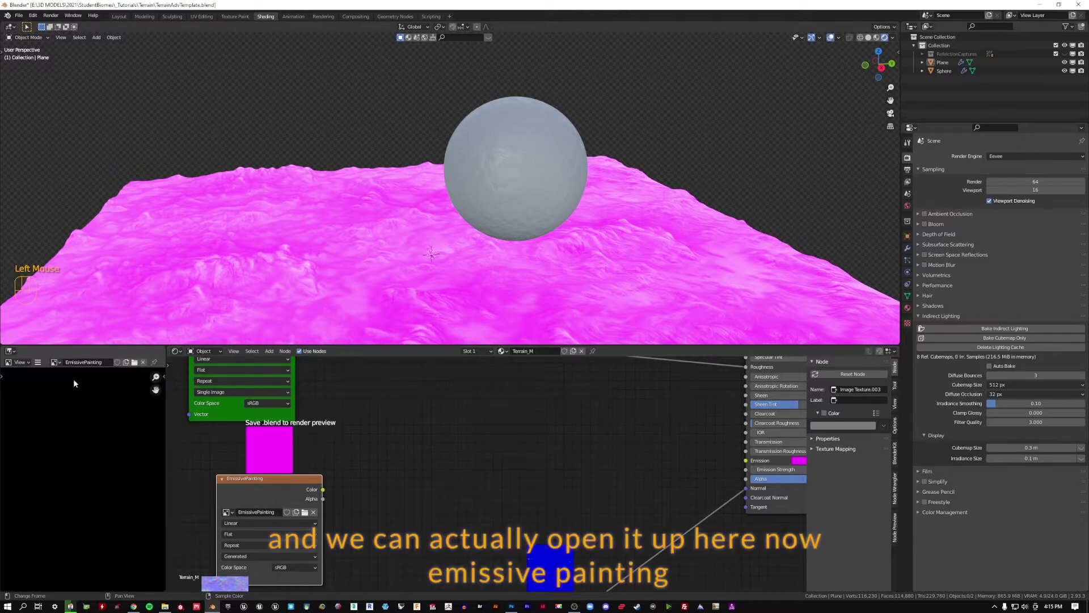
scroll(79, 421, "down", 5)
middle_click_drag(80, 424, 76, 443)
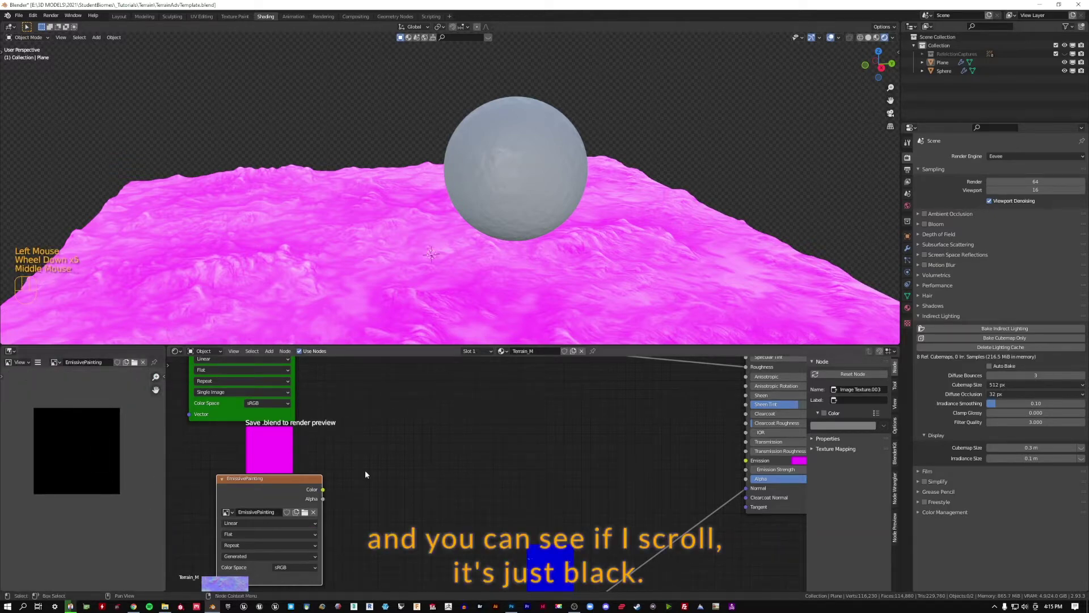
Connect the EmissivePainting node's Color output to the Principled BSDF's Emission input and inspect the terrain.
middle_click_drag(323, 495, 241, 499)
left_click_drag(241, 494, 664, 464)
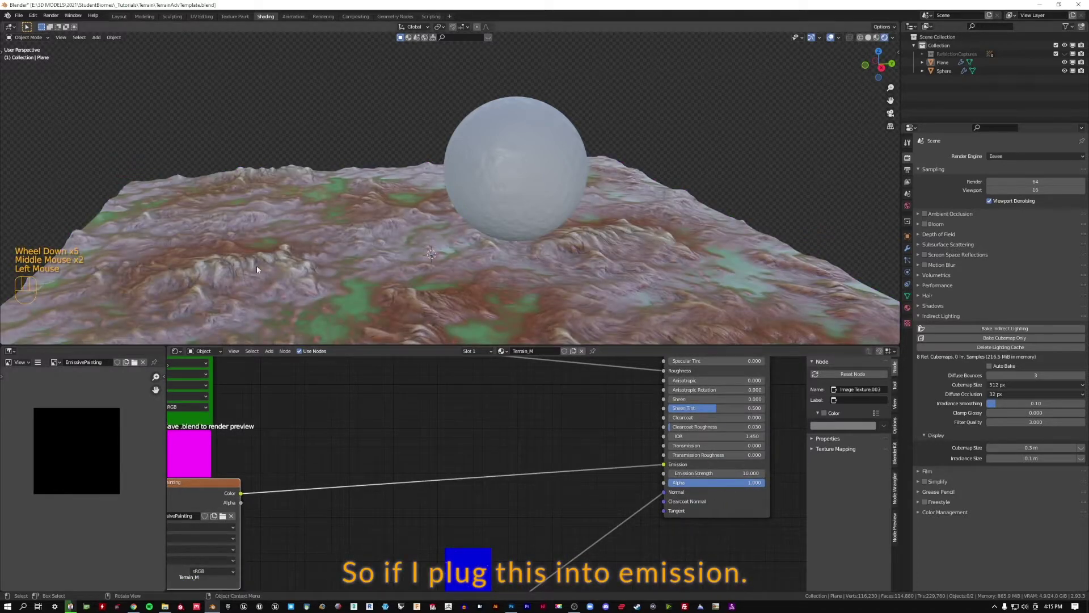
middle_click_drag(257, 270, 423, 239)
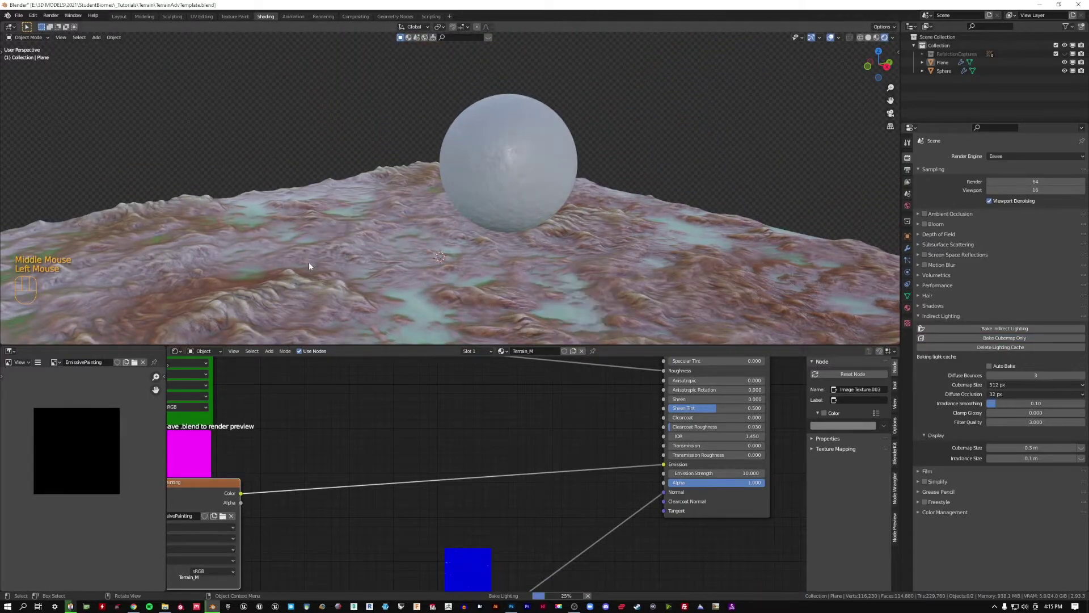
mouse_move(309, 261)
middle_mouse_down()
mouse_move(330, 303)
mouse_move(296, 246)
middle_mouse_up()
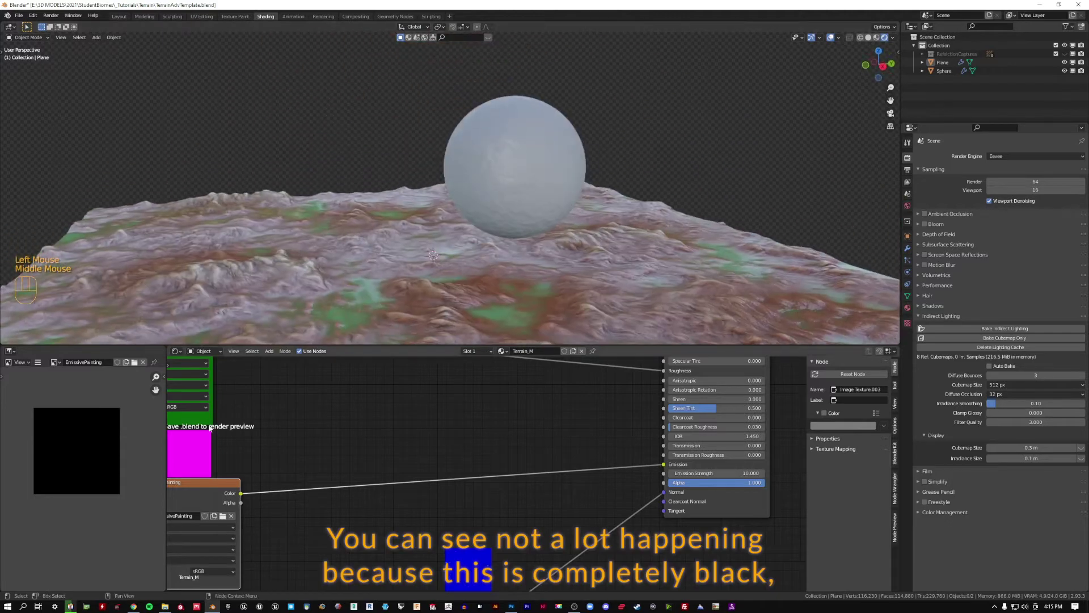
left_click_drag(200, 498, 214, 501)
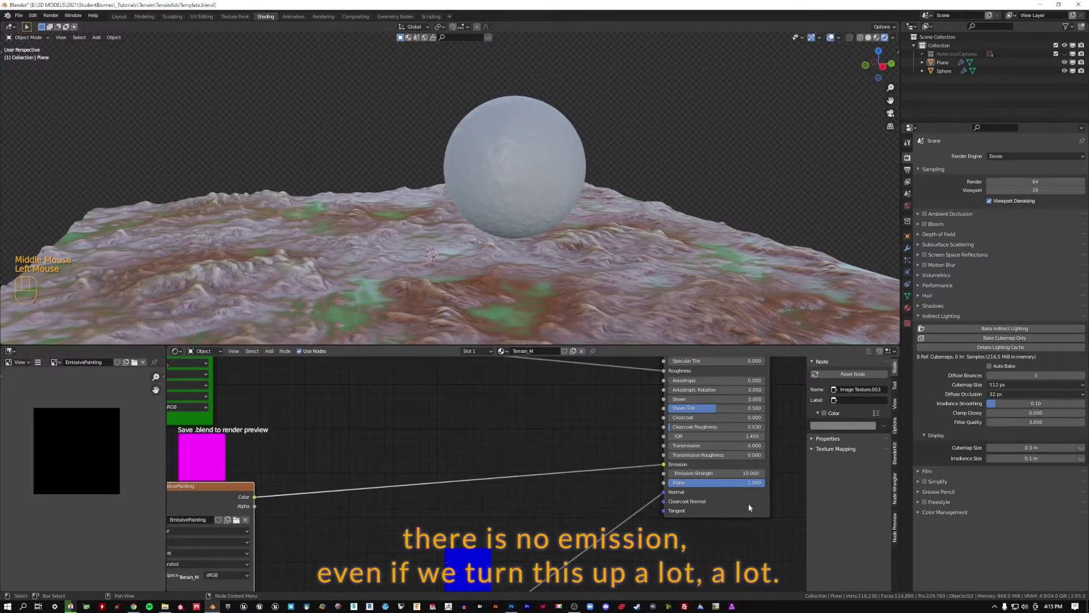
Test the Principled BSDF's emission strength at 269 with a cubemap-only bake, and restore the strength to 10.
left_click_drag(716, 473, 754, 473)
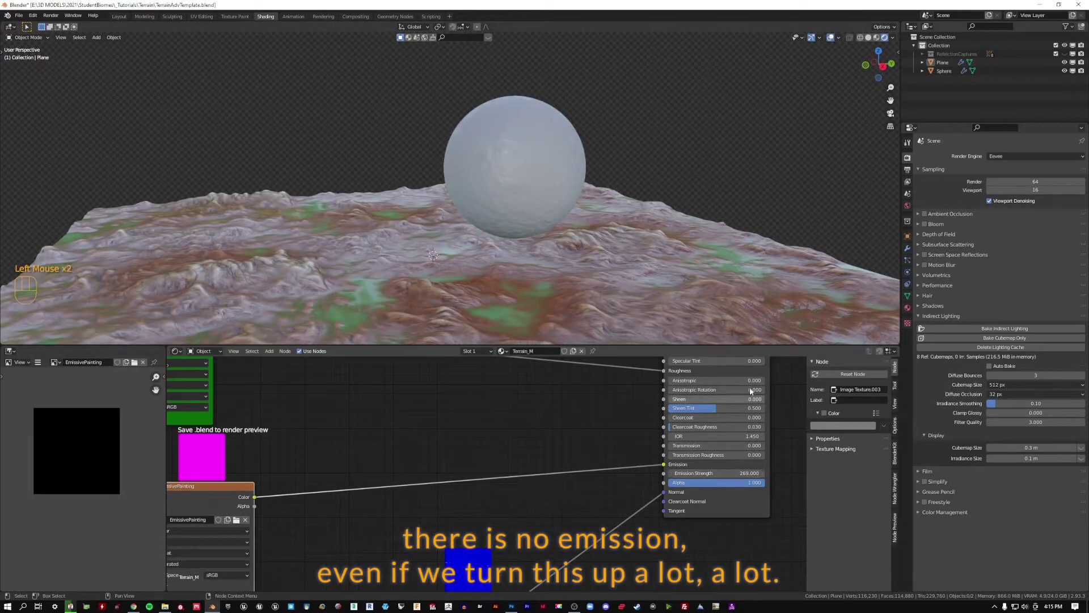
left_click(989, 339)
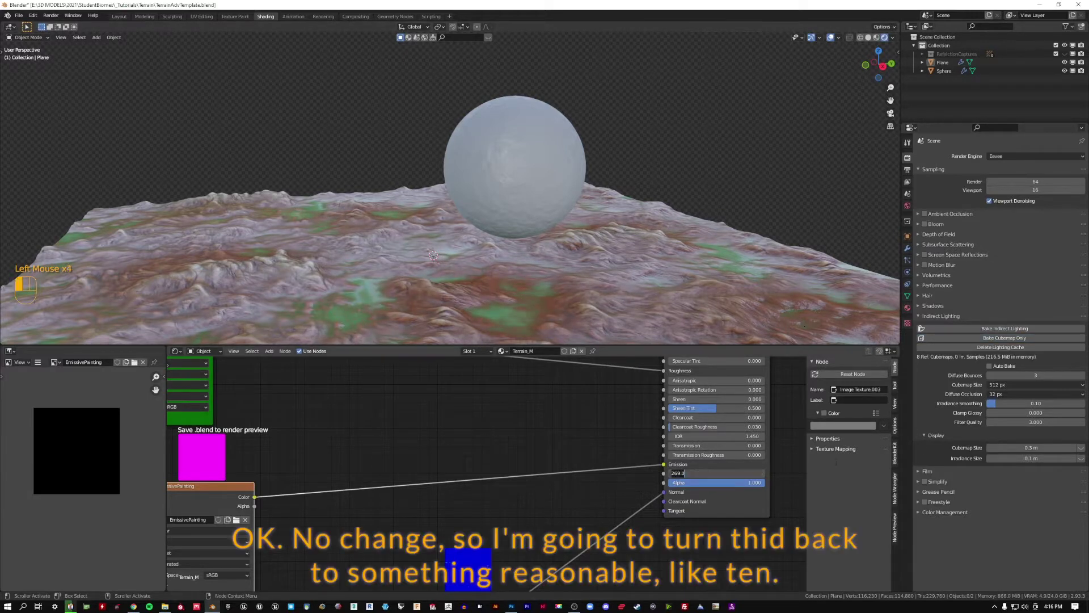
type("10")
key("Return")
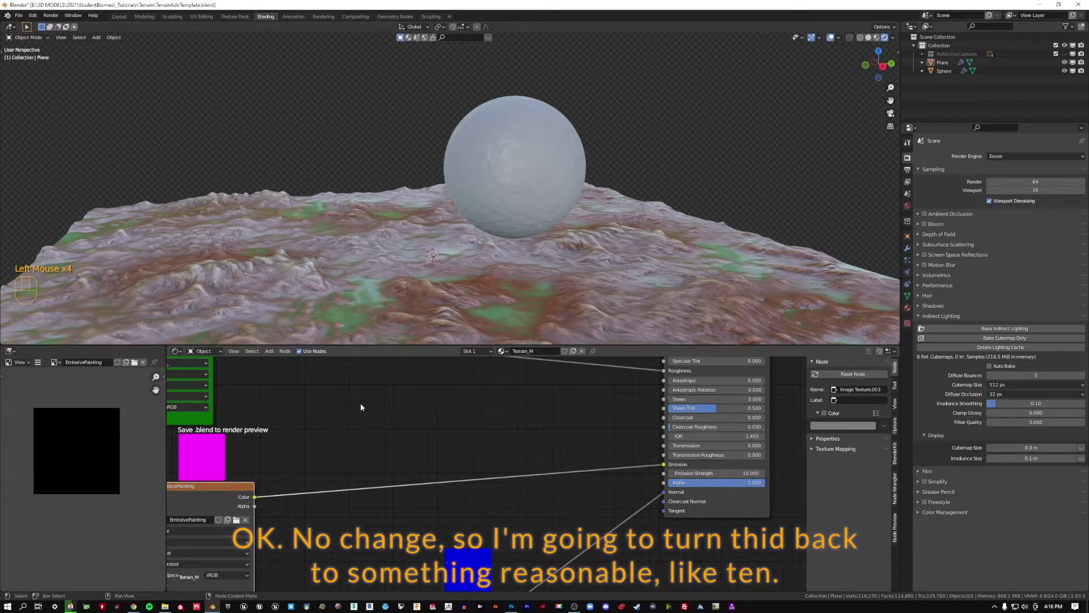
Open the Texture Paint workspace and display the terrain in Material Preview shading with the whole EmissivePainting texture in view.
scroll(71, 435, "up", 2)
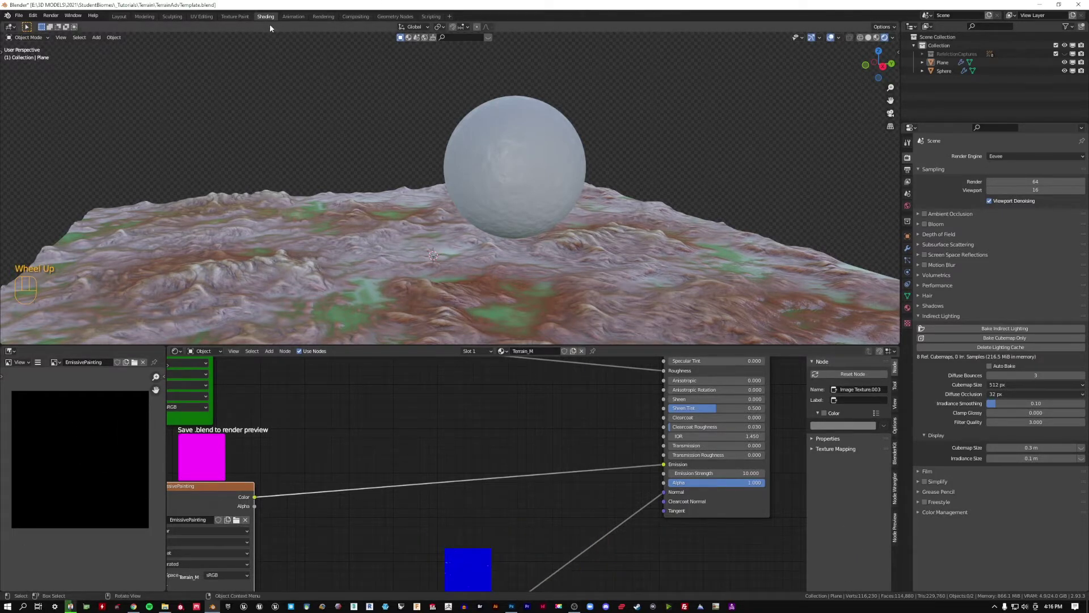
left_click(234, 17)
middle_click_drag(799, 123, 689, 142, "shift")
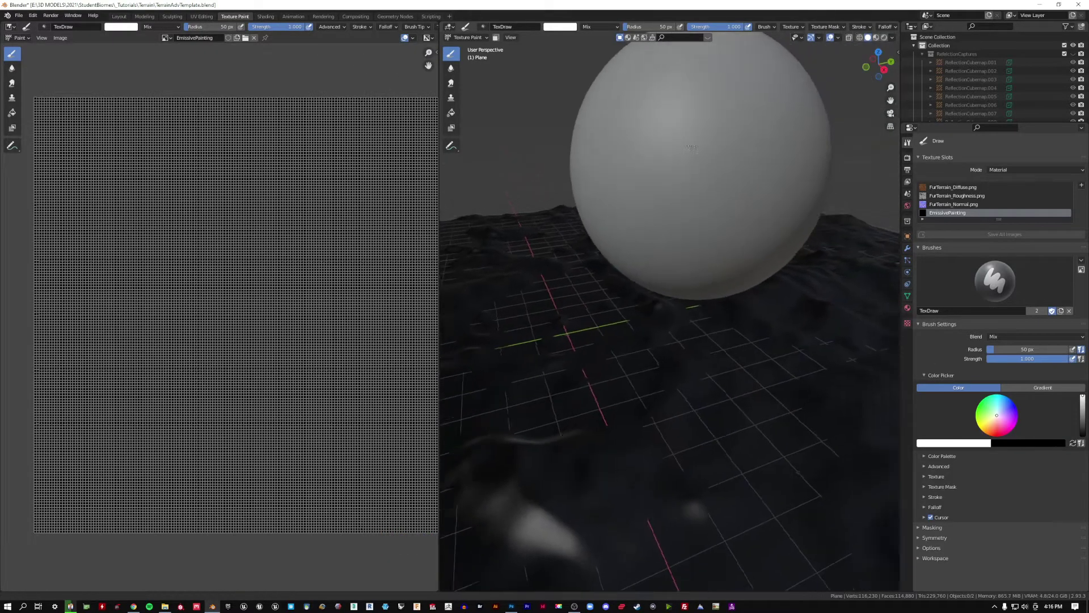
scroll(644, 194, "down", 5)
middle_click_drag(628, 307, 737, 259)
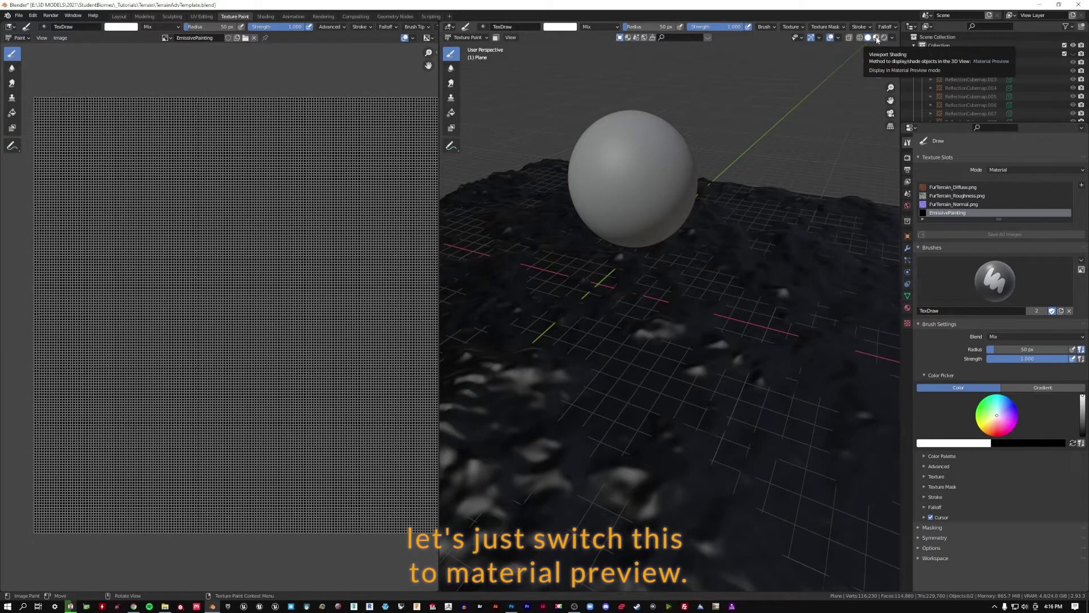
left_click(876, 38)
middle_click_drag(640, 257, 625, 292, "shift")
scroll(154, 212, "down", 2)
middle_click_drag(230, 151, 190, 223)
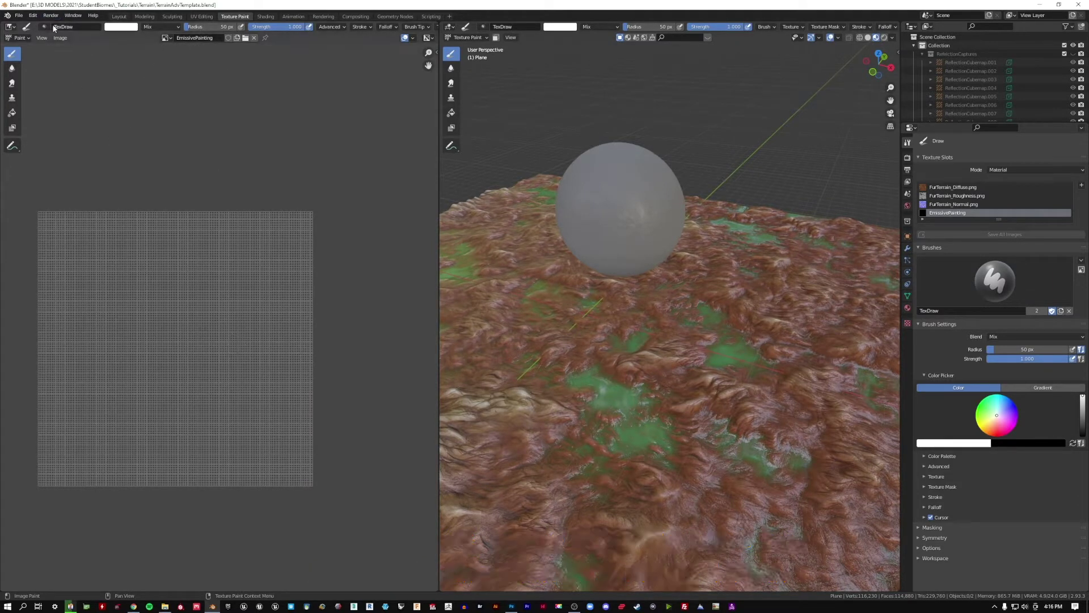
Set the brush colour to bright green and paint six wavy and short strokes across the EmissivePainting texture.
left_click(114, 27)
left_click_drag(135, 67, 116, 47)
mouse_move(119, 205)
left_mouse_down()
mouse_move(219, 245)
mouse_move(244, 328)
left_mouse_up()
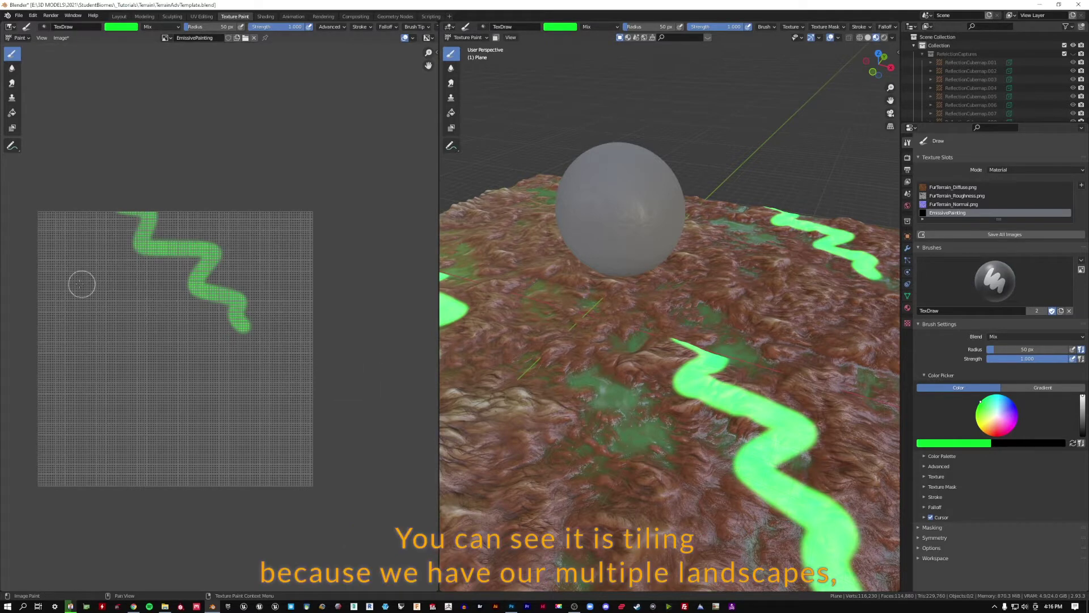
left_click_drag(84, 280, 183, 380)
left_click_drag(84, 363, 159, 428)
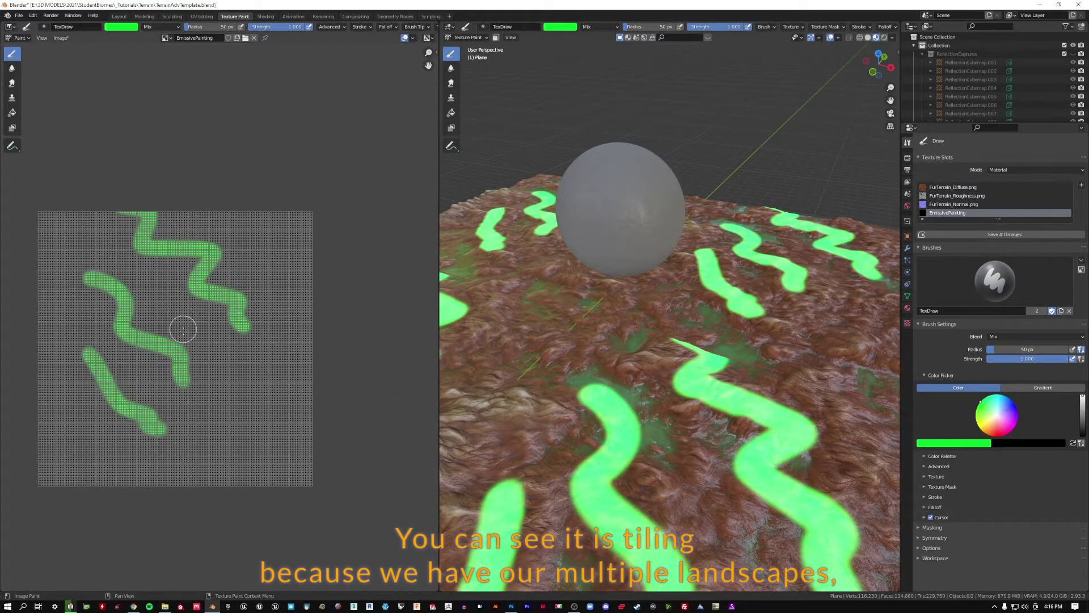
left_click_drag(240, 387, 263, 434)
left_click_drag(80, 427, 109, 457)
left_click_drag(260, 255, 296, 291)
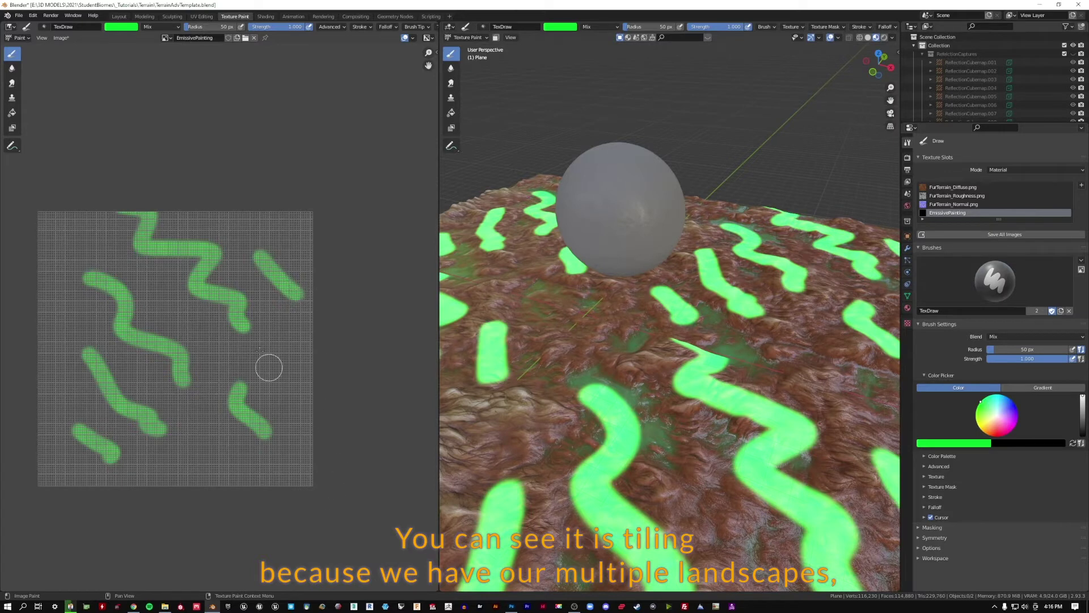
Set the brush colour to black and paint out the green stroke where it crosses the texture's upper edge.
left_click(126, 28)
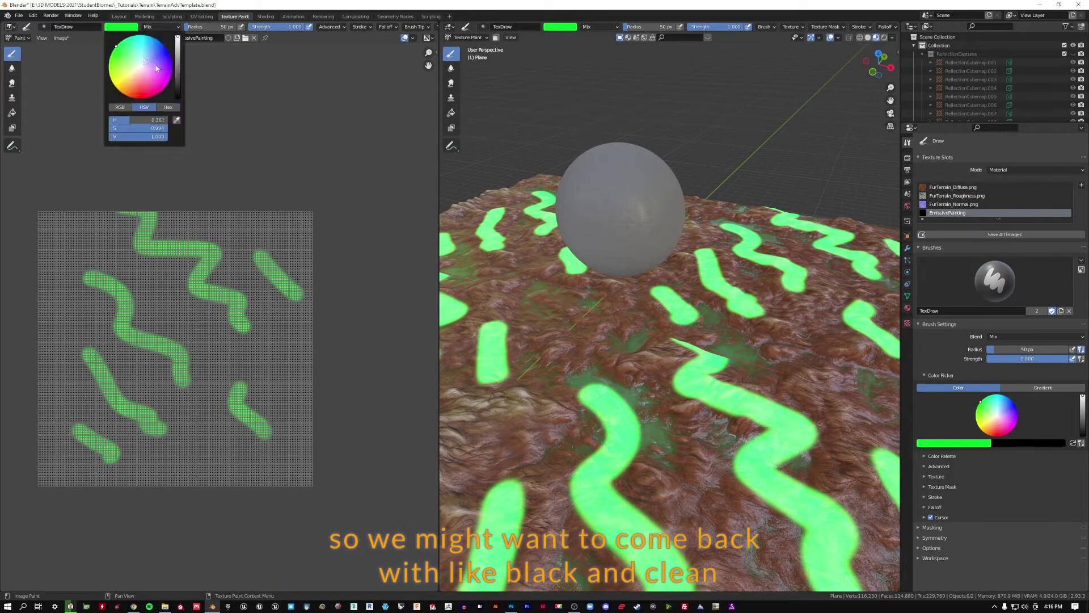
left_click_drag(179, 58, 180, 102)
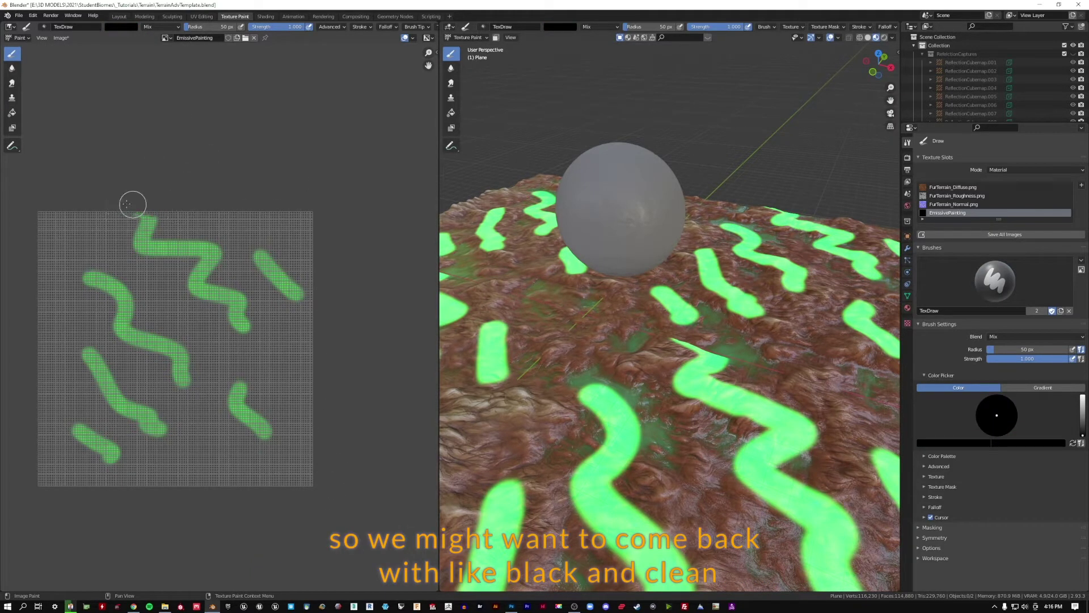
left_click_drag(129, 204, 149, 211)
mouse_move(631, 302)
middle_mouse_down()
mouse_move(665, 331)
mouse_move(633, 194)
mouse_move(700, 280)
mouse_move(712, 278)
mouse_move(652, 272)
middle_mouse_up()
scroll(664, 331, "down", 7)
scroll(664, 330, "up", 5)
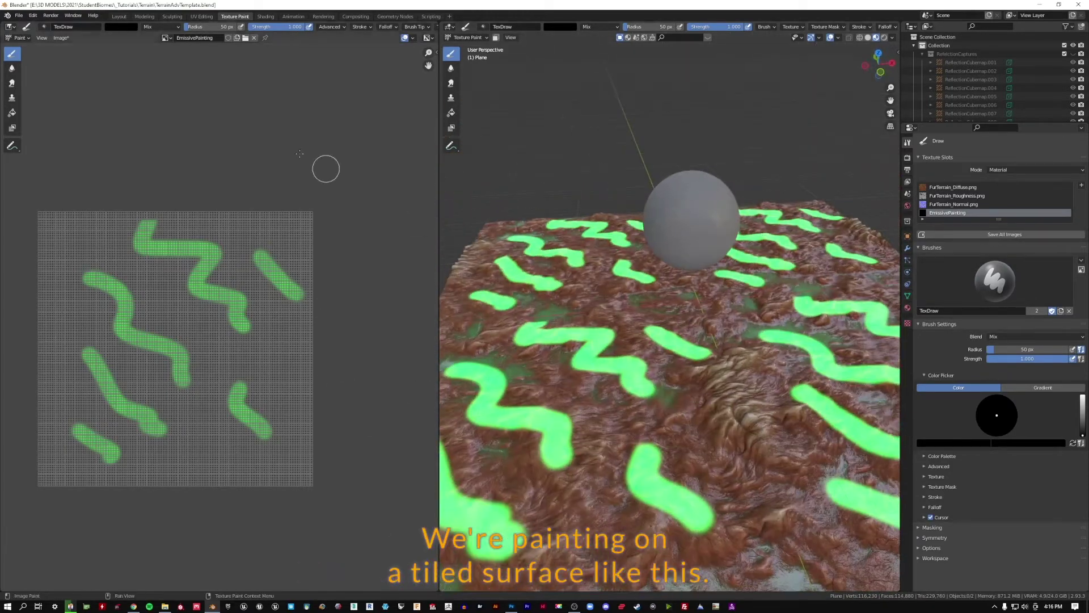
Set the brush colour to magenta and paint six diagonal strokes running across the green ones on the texture.
left_click(120, 26)
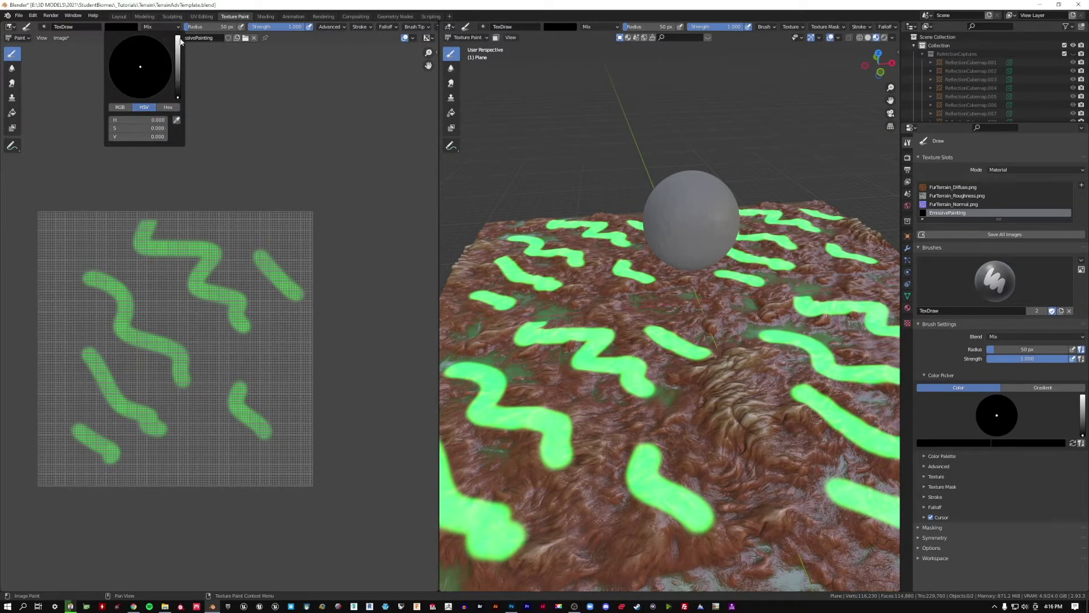
left_click(178, 39)
left_click(163, 80)
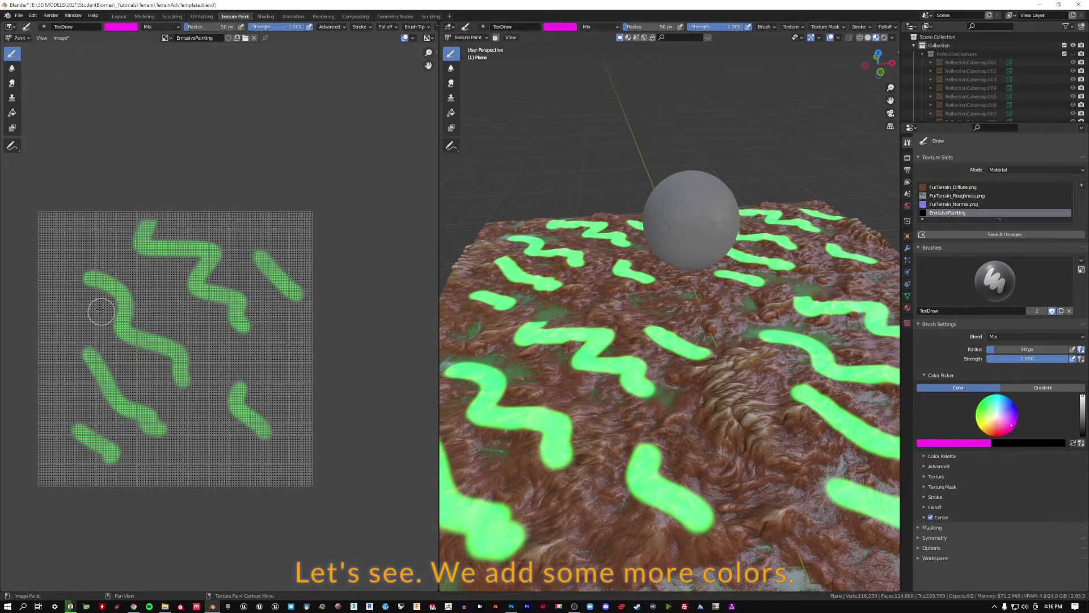
left_click_drag(100, 307, 212, 253)
left_click_drag(120, 389, 214, 315)
left_click_drag(195, 418, 254, 350)
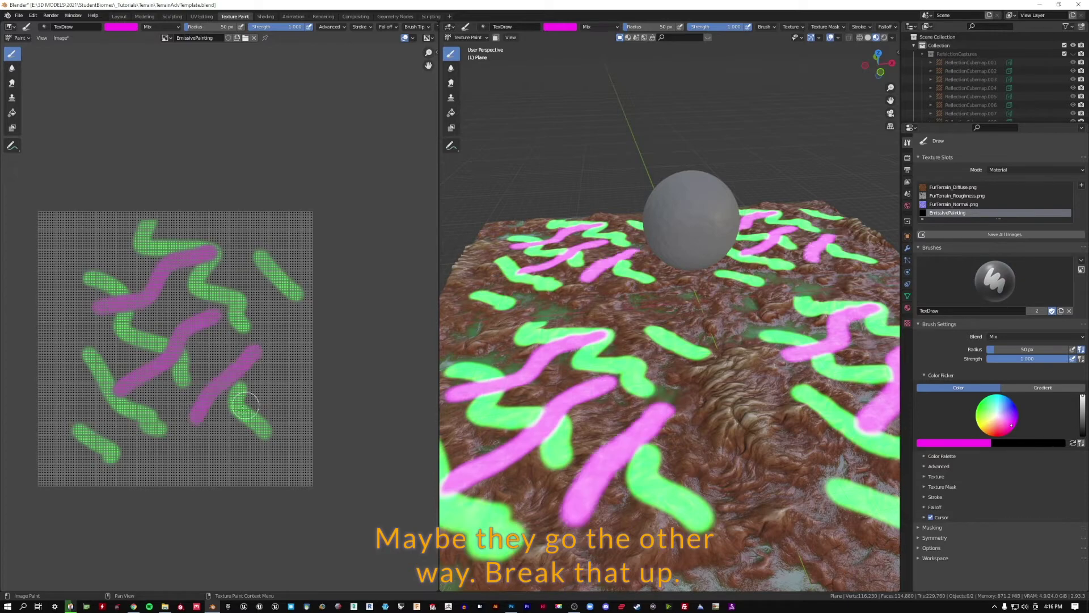
left_click_drag(241, 431, 277, 392)
left_click_drag(94, 454, 132, 428)
left_click_drag(241, 295, 272, 267)
Check the tiling on the terrain, set the brush colour to blue and paint four winding strokes over the texture.
mouse_move(624, 266)
middle_mouse_down()
mouse_move(582, 249)
mouse_move(563, 284)
mouse_move(524, 266)
middle_mouse_up()
scroll(569, 248, "down", 7)
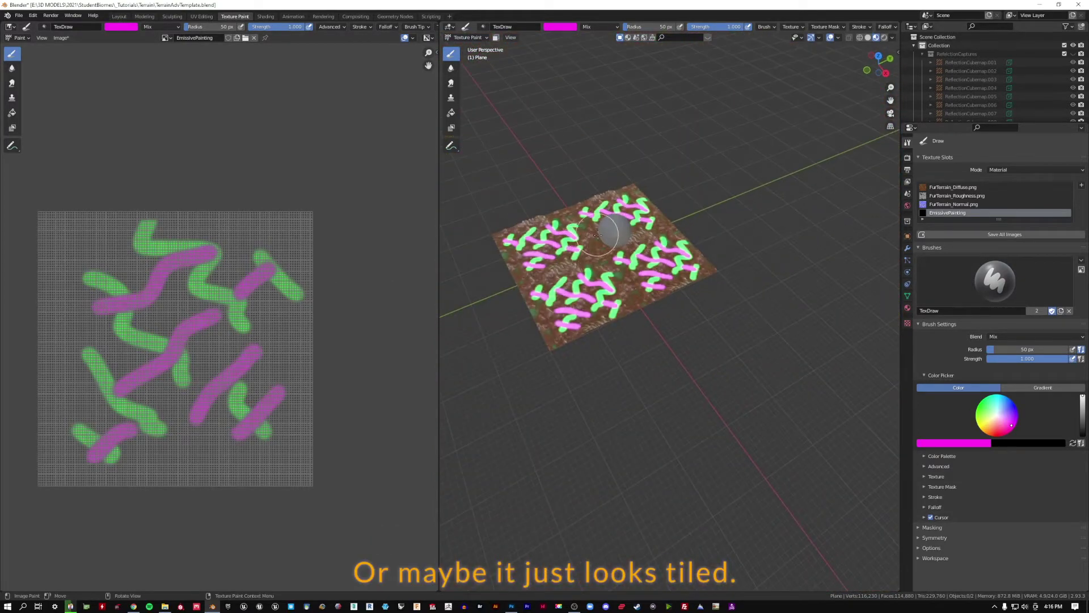
scroll(601, 233, "up", 7)
scroll(579, 313, "up", 2)
middle_click_drag(571, 313, 671, 164)
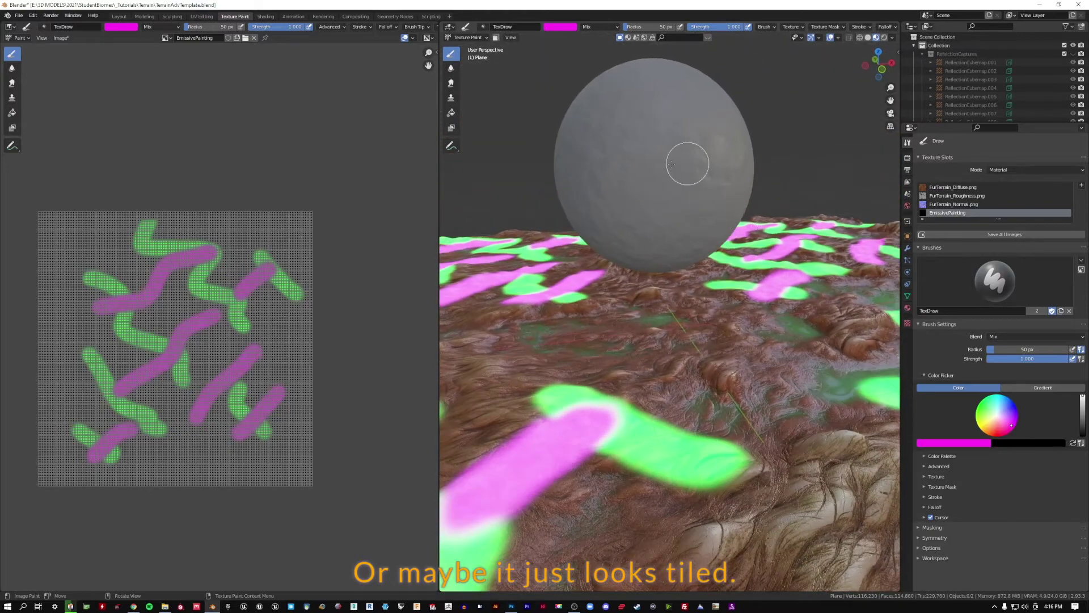
left_click(113, 28)
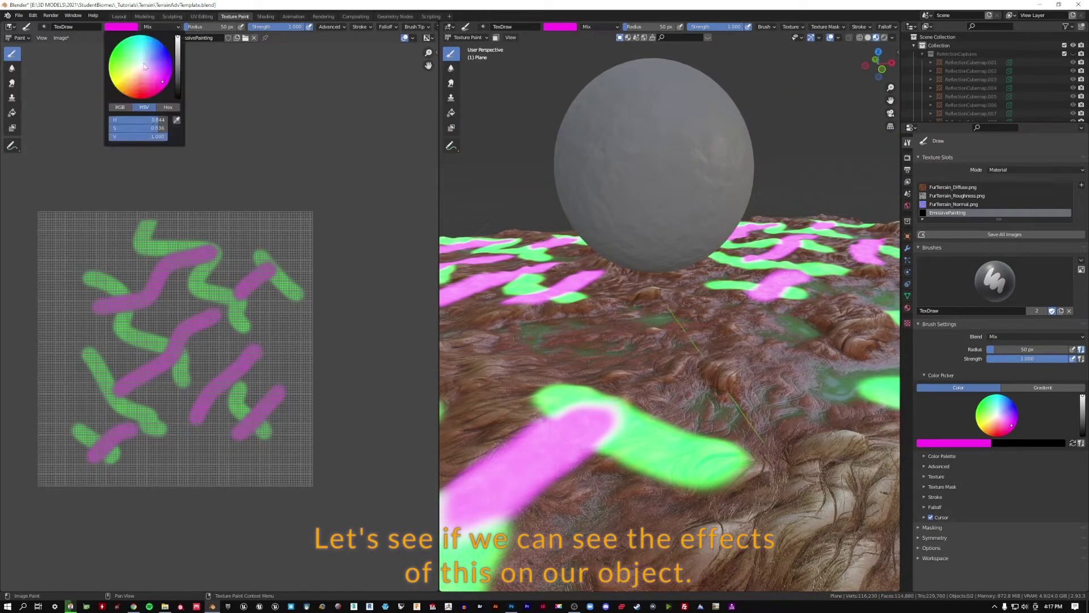
left_click_drag(167, 64, 170, 55)
mouse_move(82, 244)
left_mouse_down()
mouse_move(74, 248)
mouse_move(138, 324)
mouse_move(126, 350)
left_mouse_up()
left_click_drag(247, 426, 217, 287)
mouse_move(230, 240)
left_mouse_down()
mouse_move(291, 287)
mouse_move(274, 309)
left_mouse_up()
left_click_drag(78, 403, 209, 444)
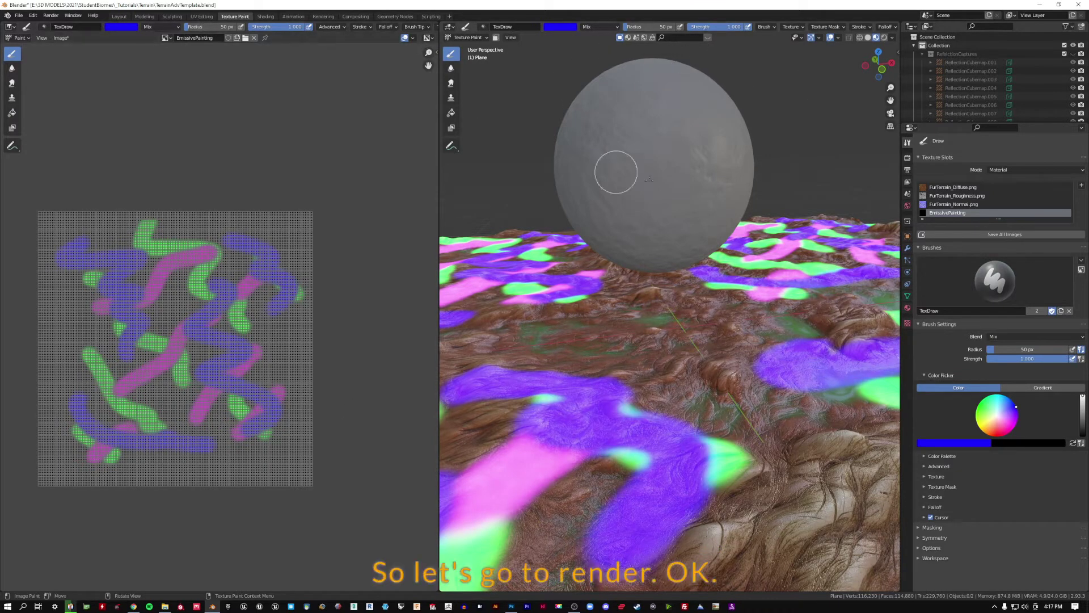
Switch the terrain view to Rendered shading and bake only the cubemaps from the indirect lighting settings.
left_click(885, 38)
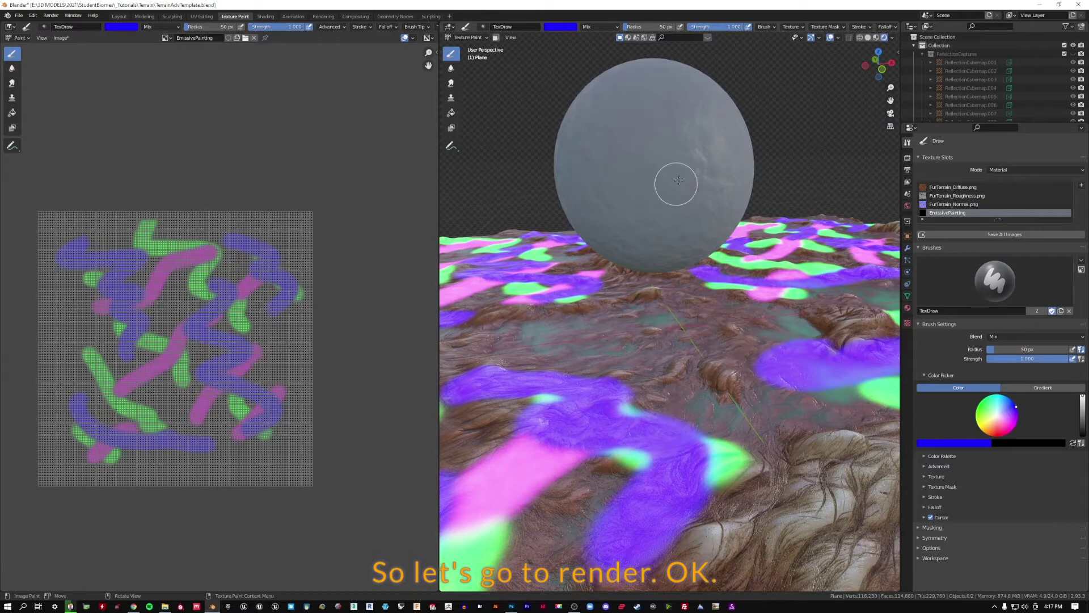
left_click(907, 159)
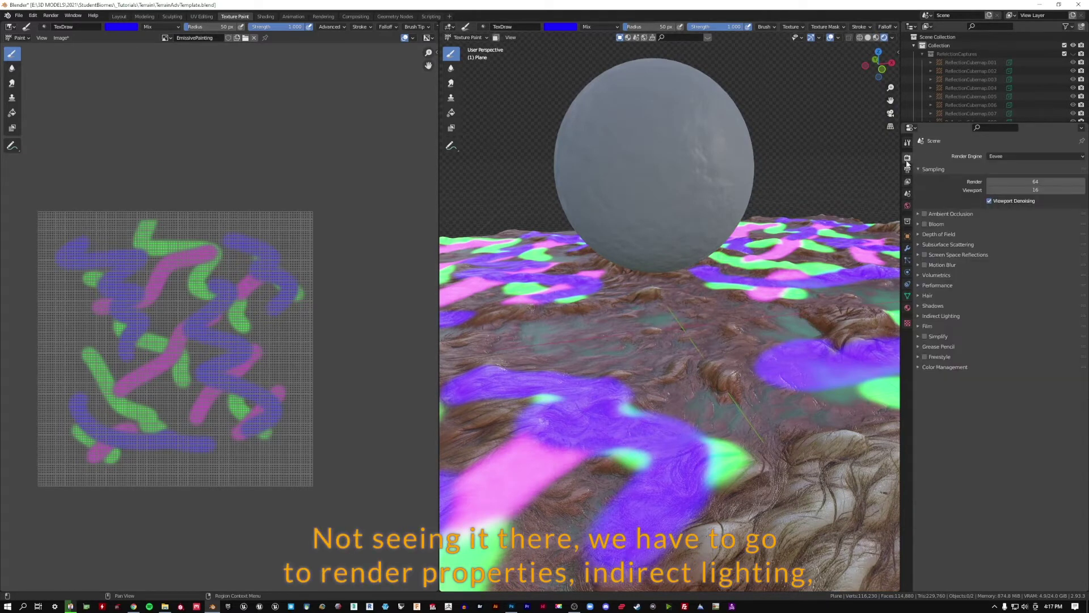
left_click(928, 316)
left_click(1005, 338)
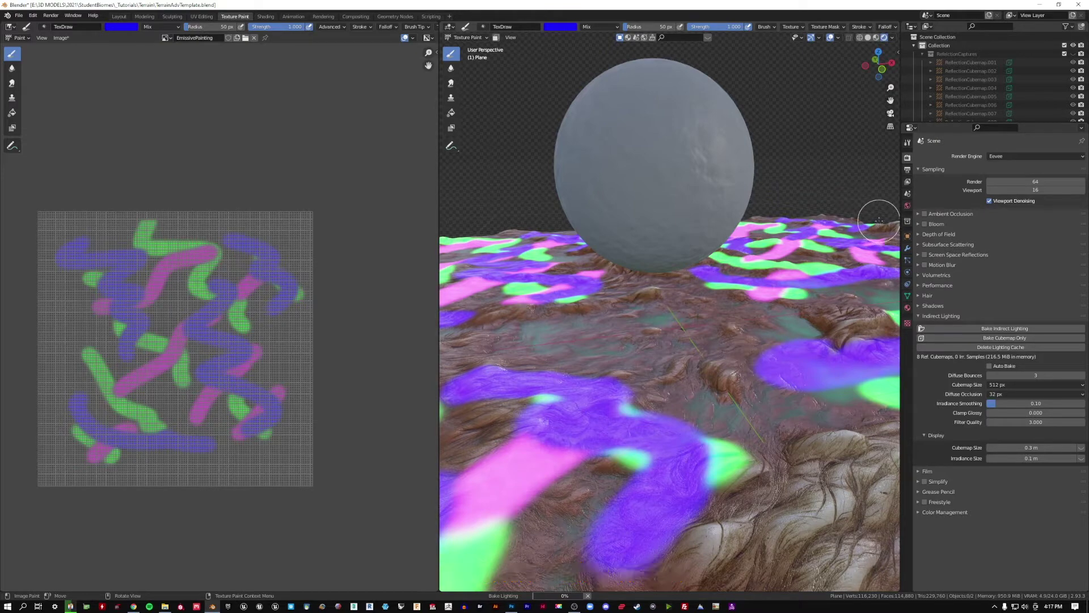
middle_click_drag(883, 219, 885, 264)
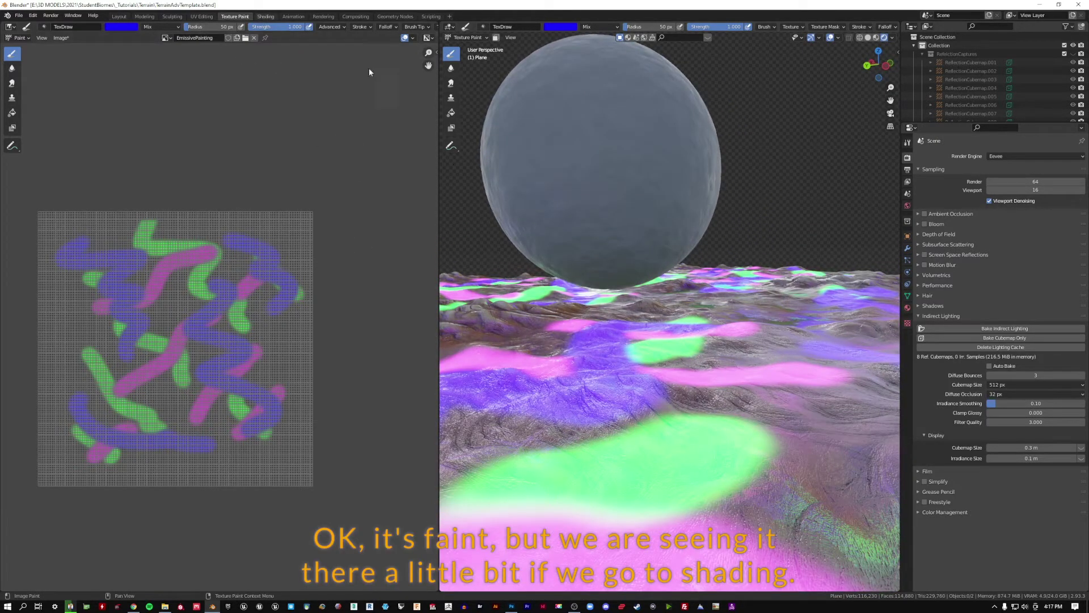
Return to the Shading workspace, set the Principled BSDF's emission strength to 50 and rebake only the cubemaps.
left_click(265, 16)
double_click(720, 473)
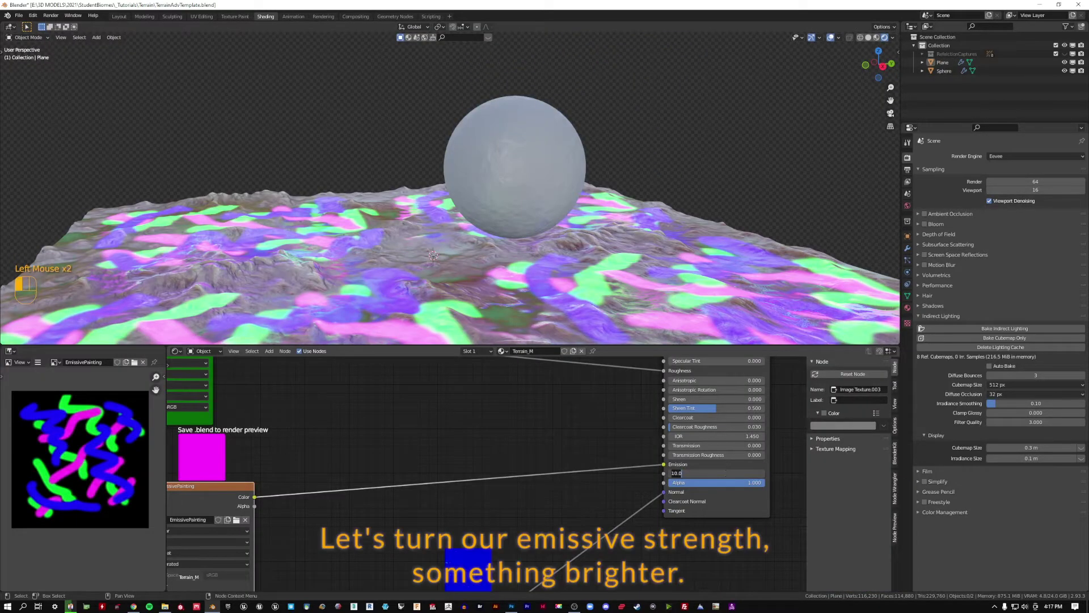
type("50")
key("Return")
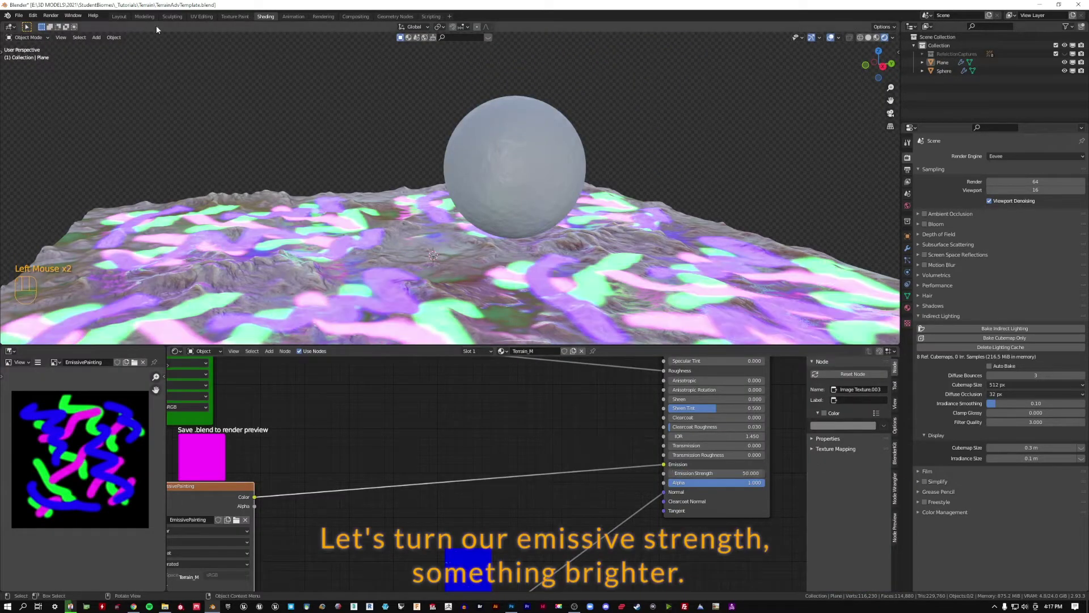
left_click(987, 337)
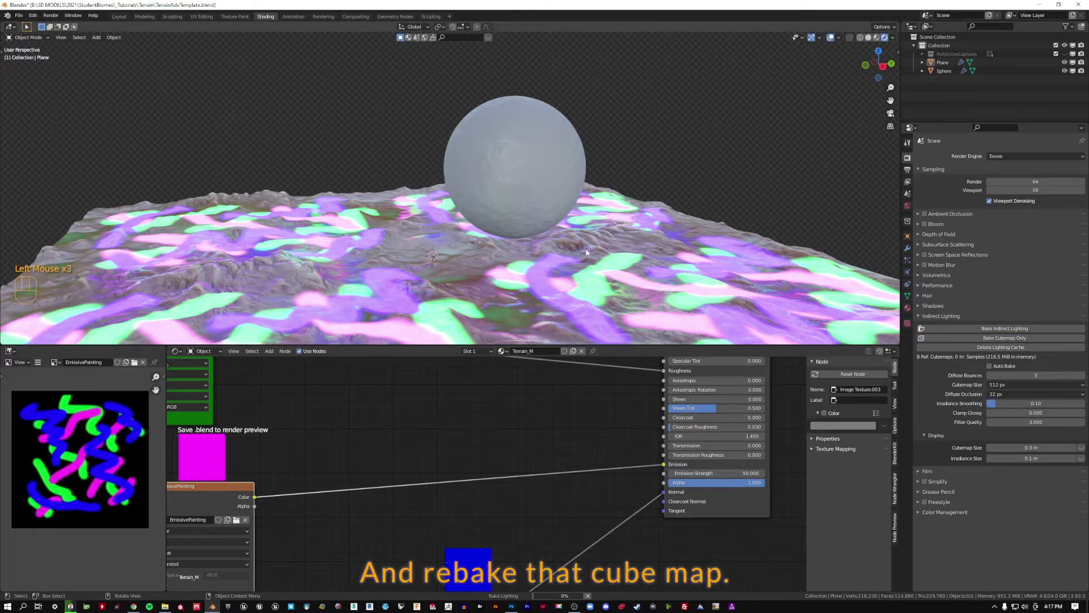
Examine the painted glow on the terrain and its reflections on the sphere from several angles.
scroll(543, 221, "up", 3)
middle_click_drag(543, 220, 5, 199)
scroll(5, 199, "down", 4)
scroll(341, 181, "down", 3)
middle_click_drag(340, 182, 427, 176)
scroll(521, 180, "down", 1)
scroll(520, 179, "up", 2)
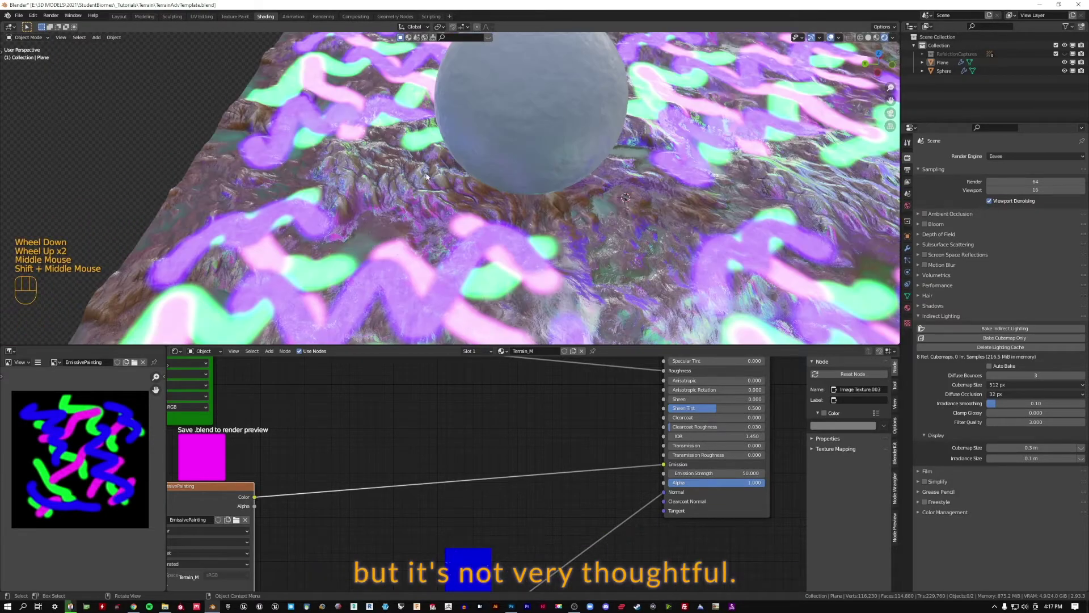
middle_click_drag(507, 236, 401, 216)
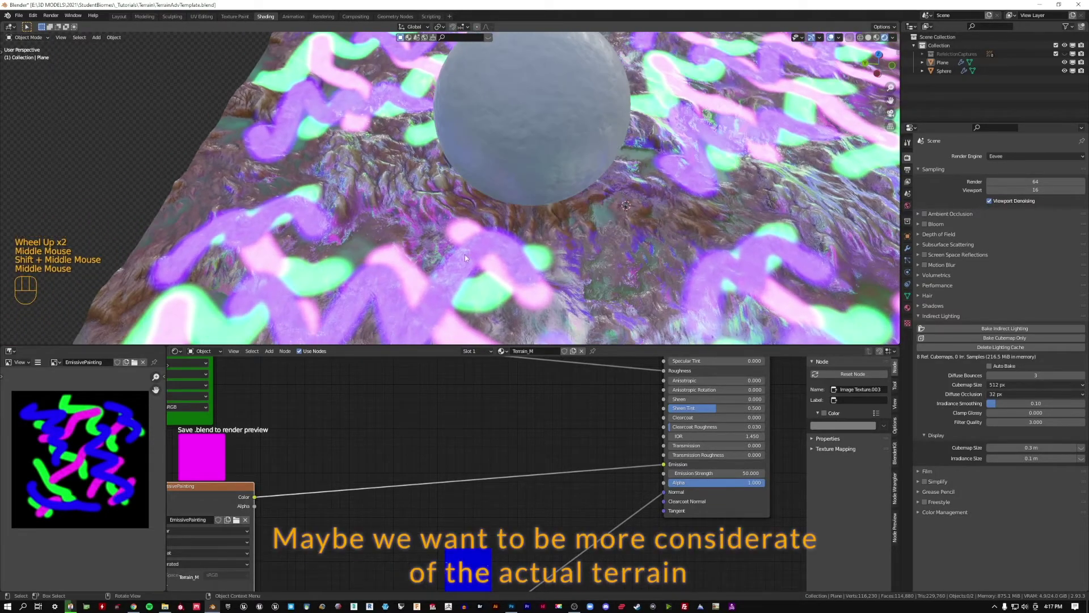
middle_click_drag(286, 239, 441, 148, "shift")
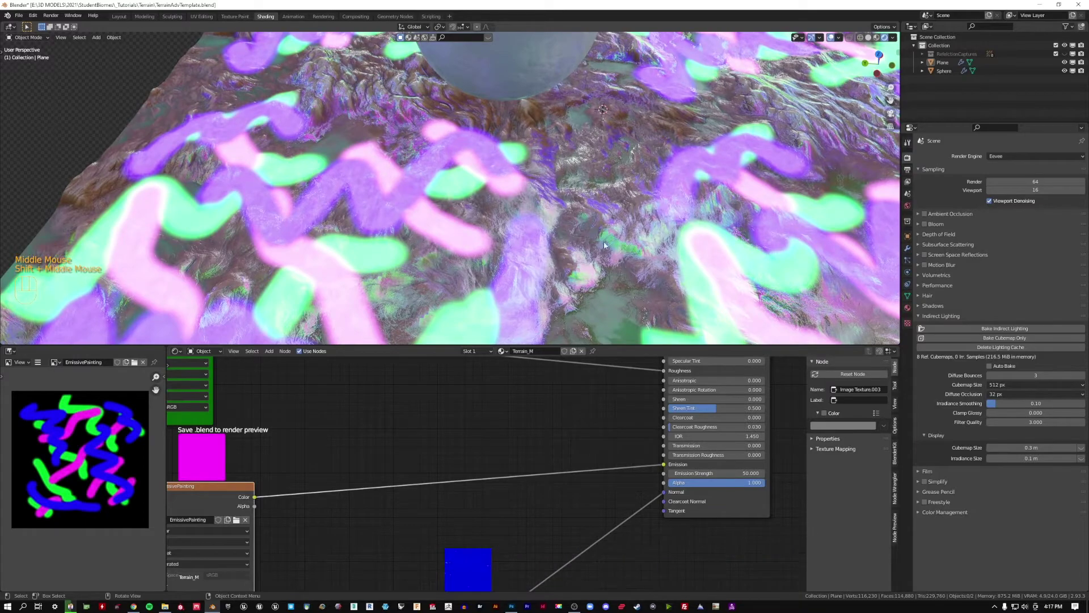
middle_click_drag(543, 84, 155, 203, "shift")
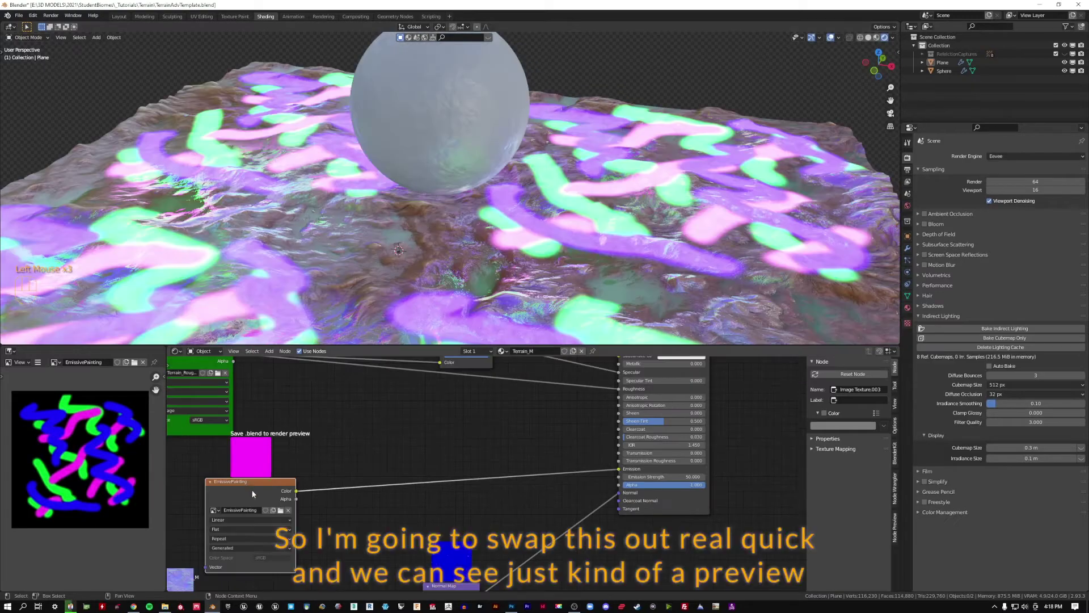
Connect the Roughness texture's Color output to the Principled BSDF's Emission input in place of the EmissivePainting texture.
left_click_drag(252, 490, 234, 484)
middle_click_drag(335, 448, 266, 468)
scroll(346, 500, "down", 2)
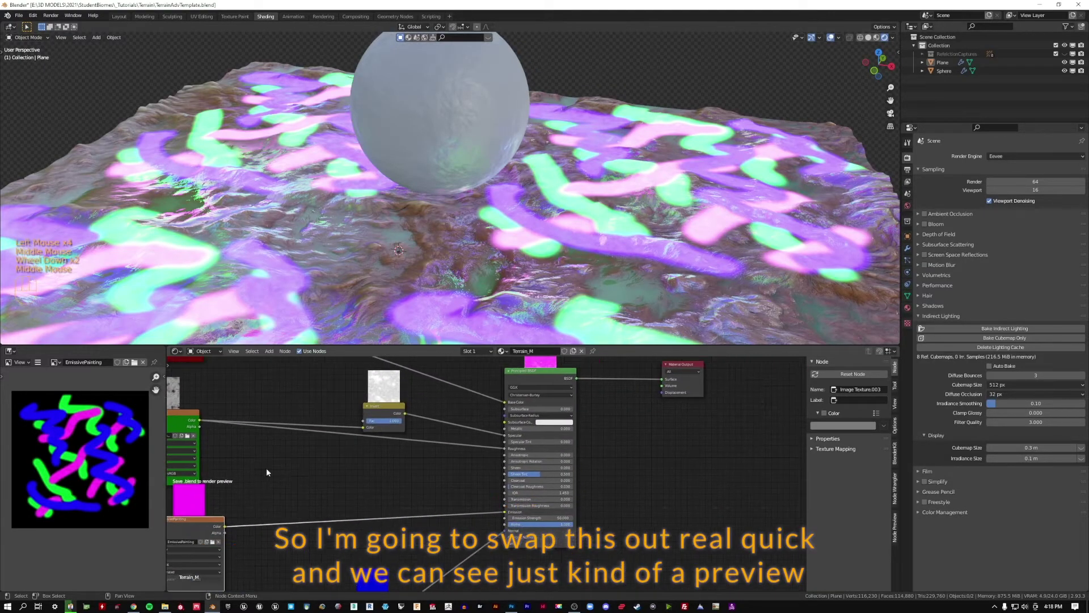
left_click_drag(201, 419, 322, 477)
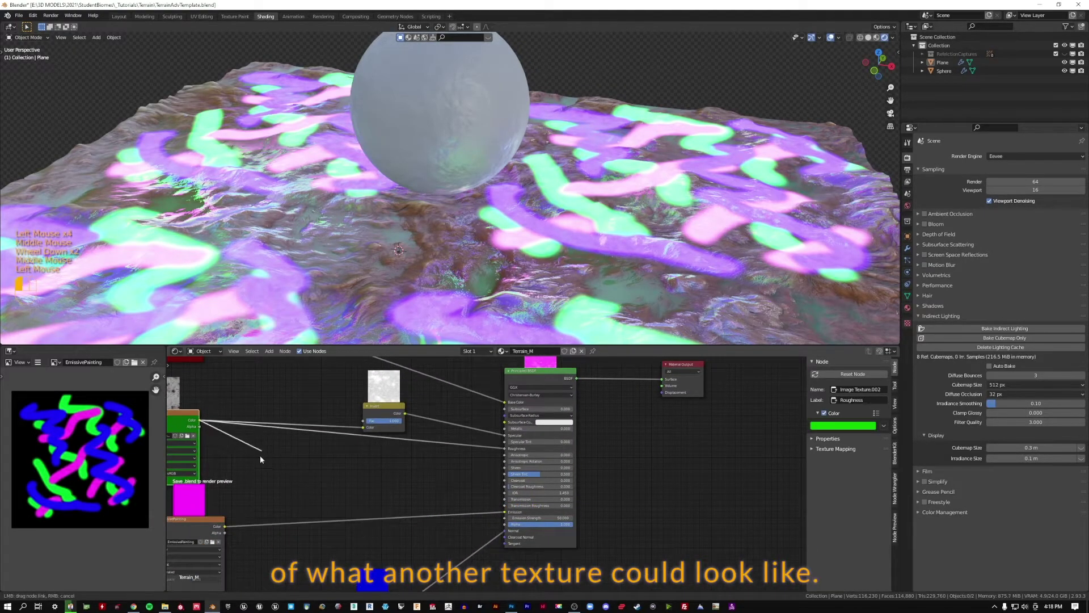
left_click_drag(261, 456, 274, 467)
left_click_drag(495, 511, 503, 512)
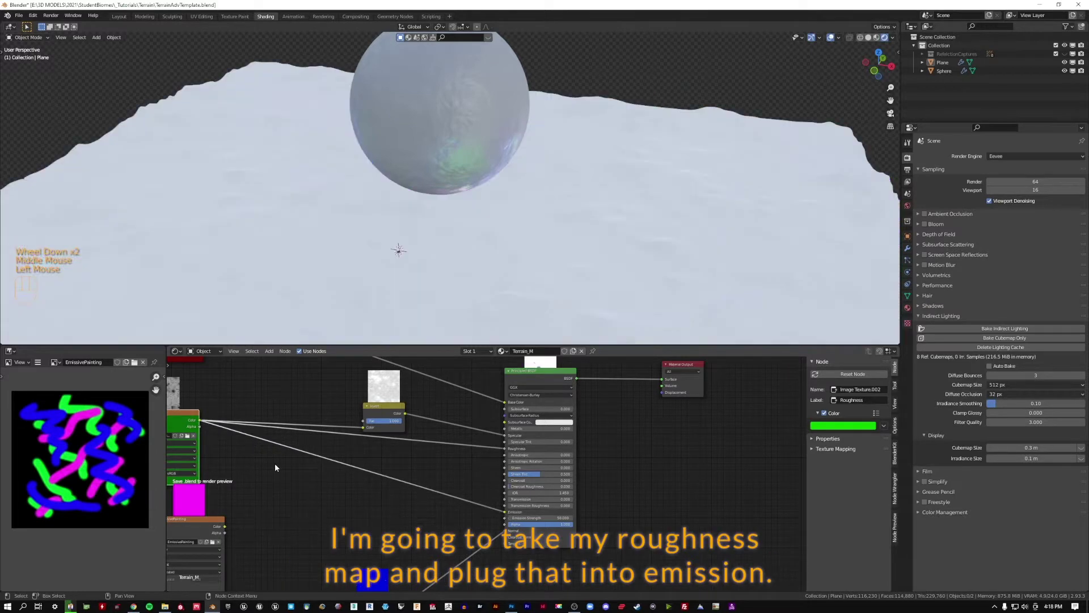
Lower the Principled BSDF's emission strength until the terrain detail shows, and bake the indirect lighting.
middle_click_drag(268, 285, 345, 253)
left_click_drag(563, 518, 533, 518)
middle_click_drag(591, 180, 607, 231)
left_click(1005, 329)
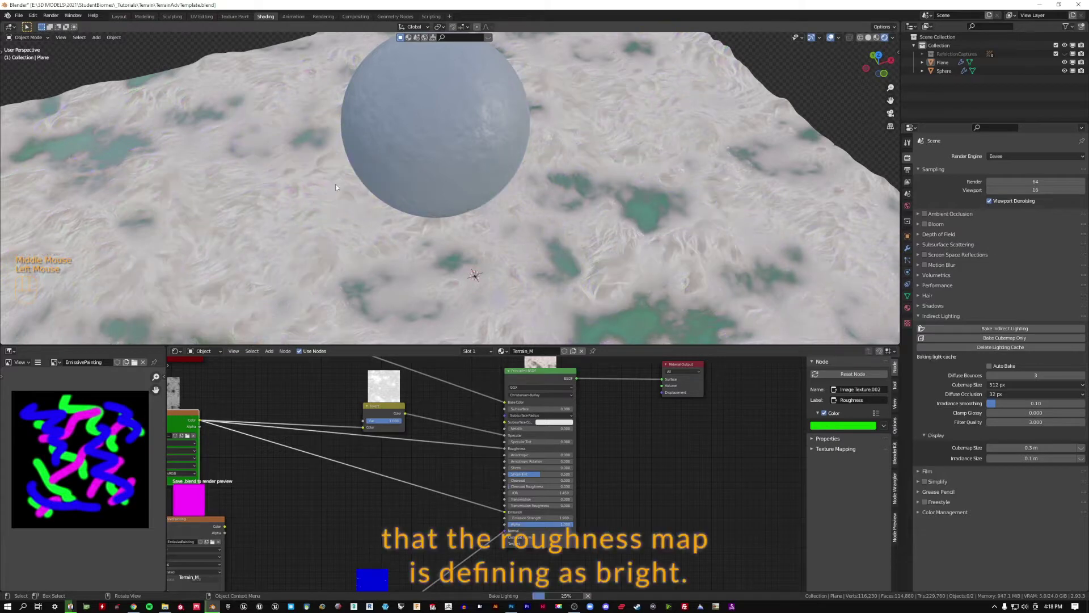
Compare the Roughness map's bright areas with the glowing terrain and disconnect its link from the Principled BSDF's Emission input.
middle_click_drag(234, 423, 245, 405)
scroll(245, 405, "up", 6)
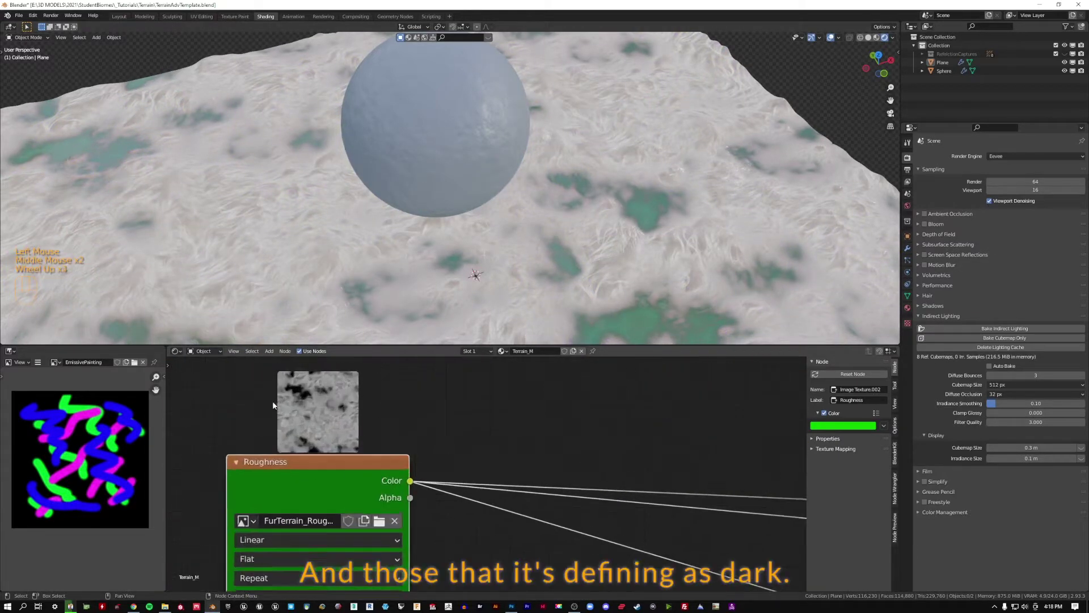
scroll(346, 192, "up", 2)
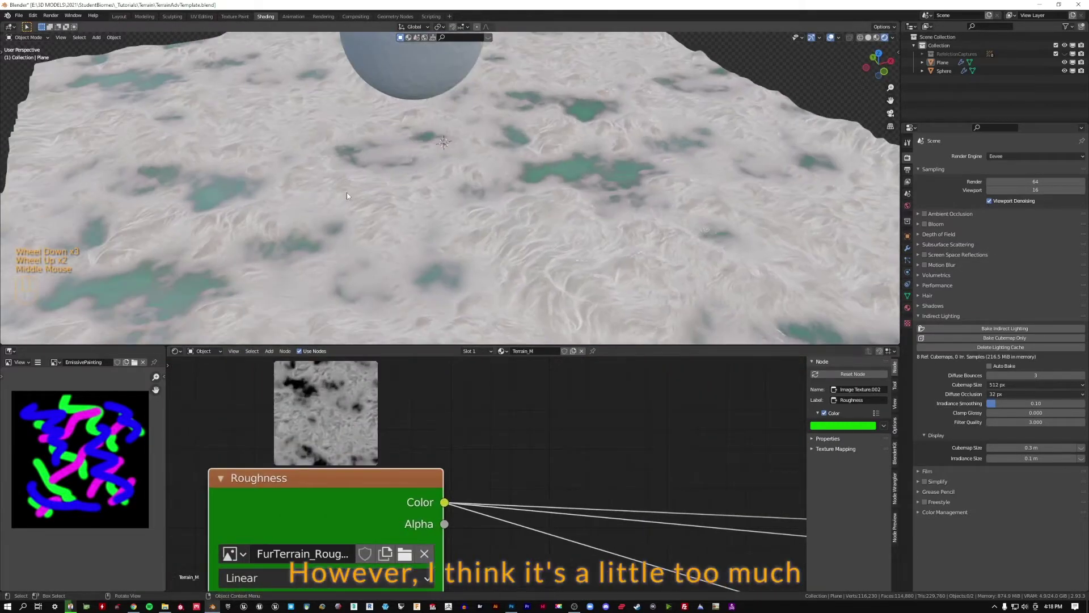
middle_click_drag(346, 192, 463, 182)
scroll(489, 494, "down", 5)
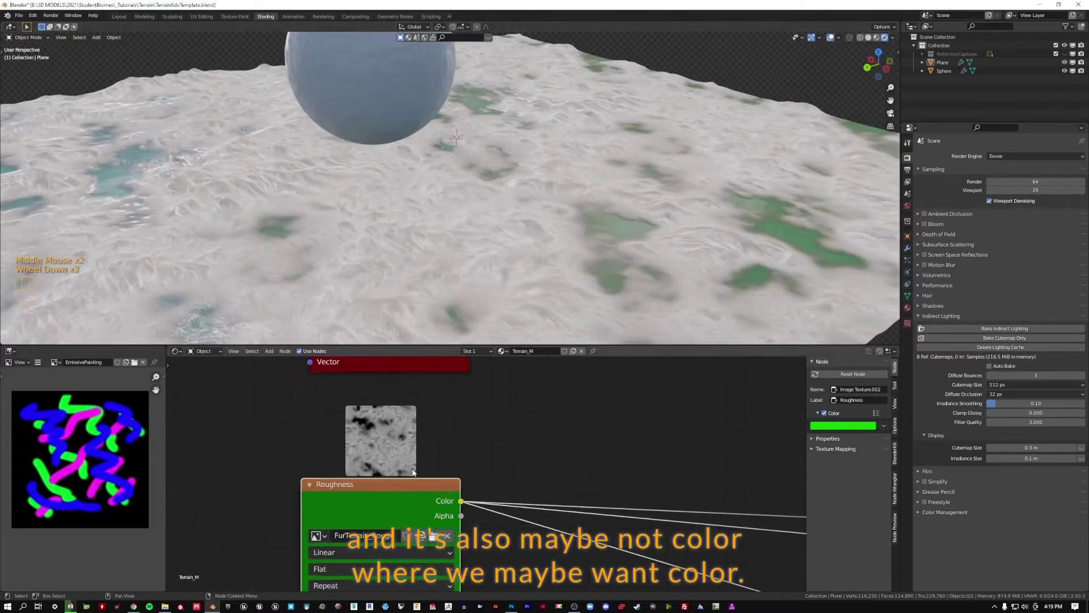
middle_click_drag(580, 509, 417, 395)
left_click_drag(617, 479, 533, 482)
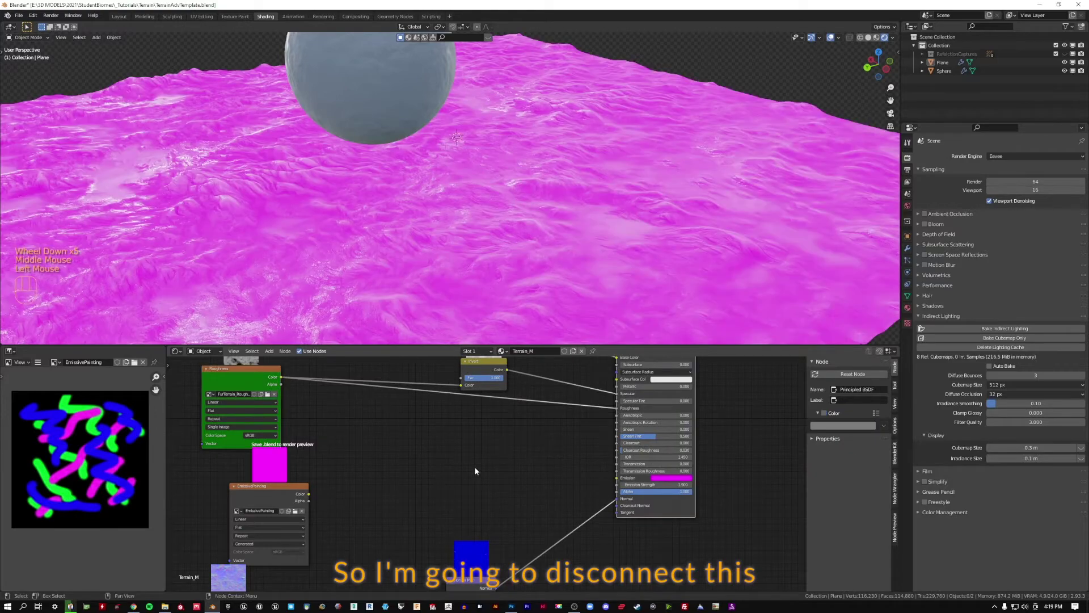
Select the Roughness texture node and examine its preview as a source for an emissive map.
middle_click_drag(328, 156, 377, 172)
middle_click_drag(295, 376, 317, 420)
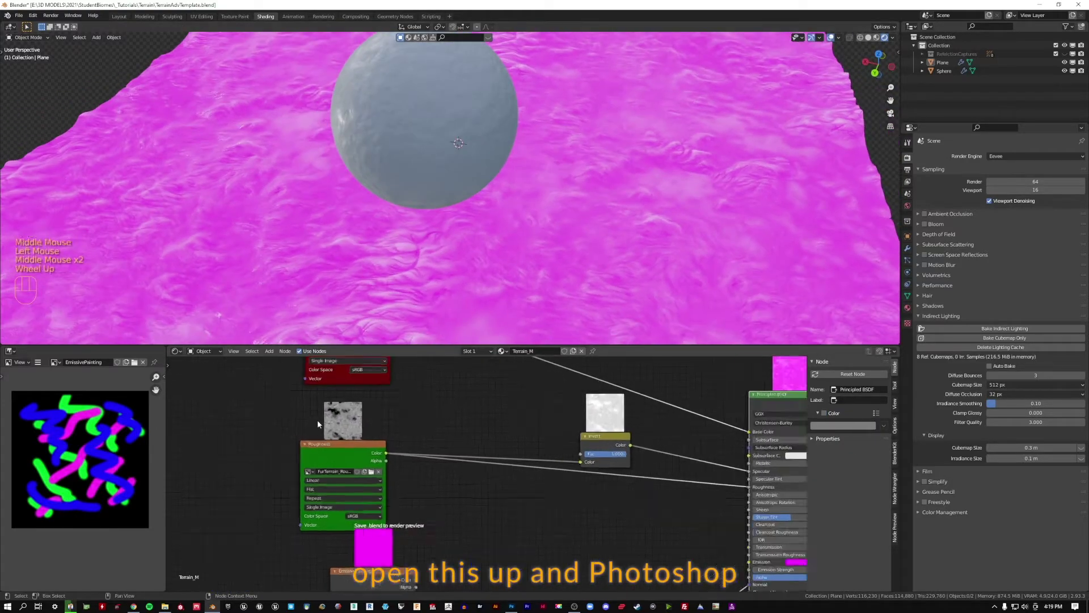
scroll(334, 419, "up", 4)
left_click(367, 469)
scroll(367, 469, "down", 5)
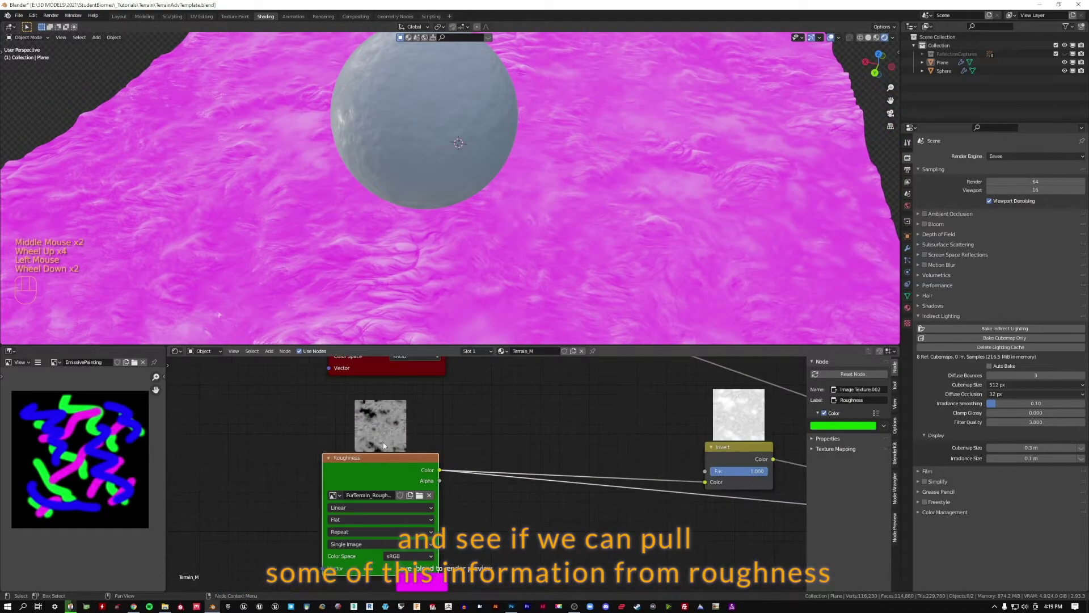
middle_click_drag(481, 549, 398, 528)
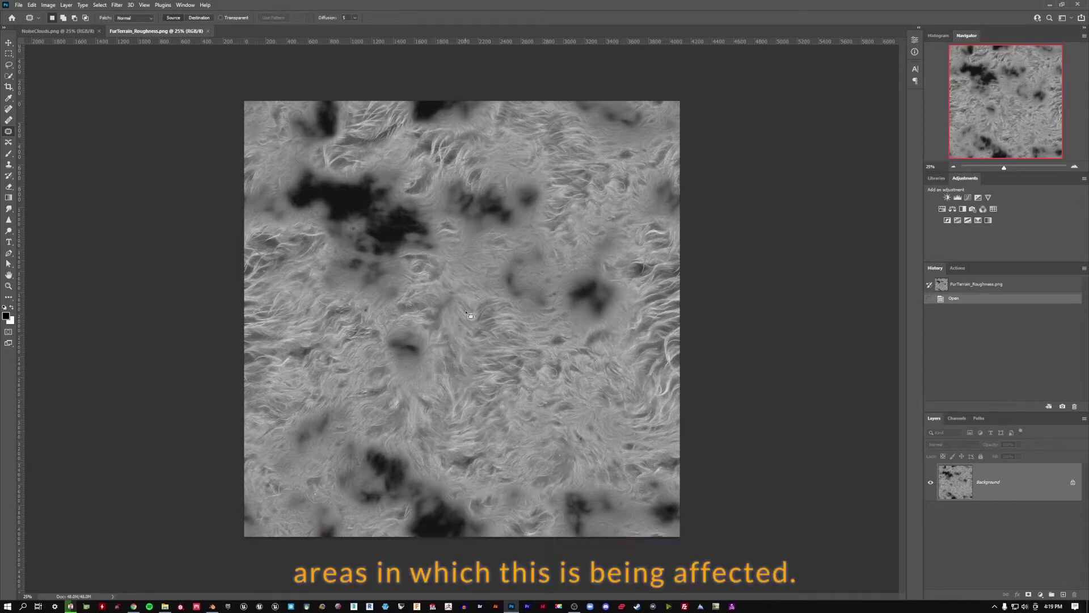
In Photoshop, add a Levels adjustment layer above the background of FurTerrain_Roughness.png and enlarge its settings area.
left_click(1041, 595)
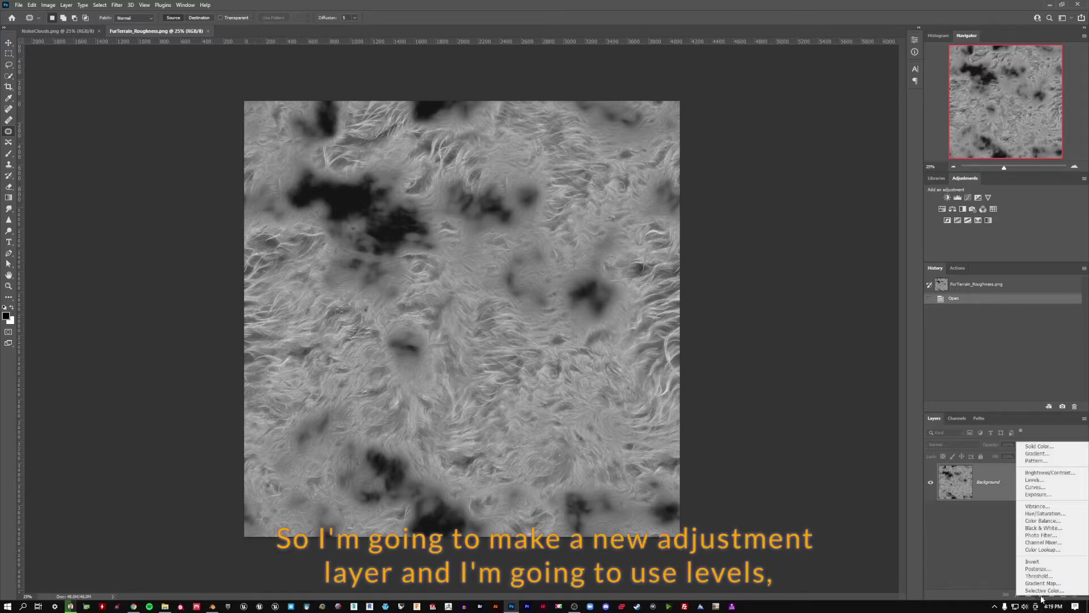
left_click(1034, 480)
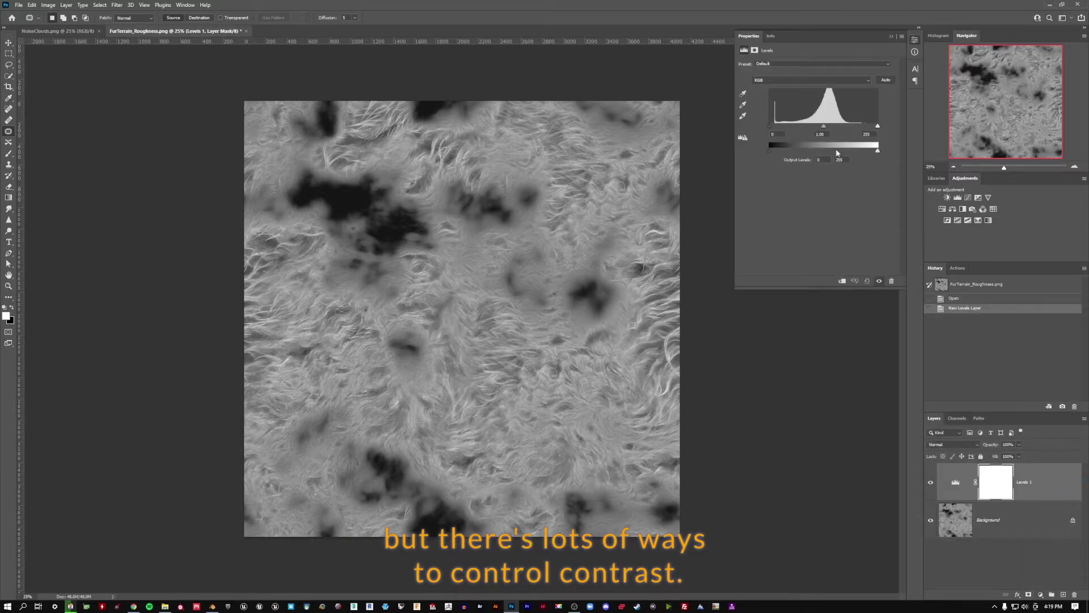
left_click_drag(736, 289, 719, 310)
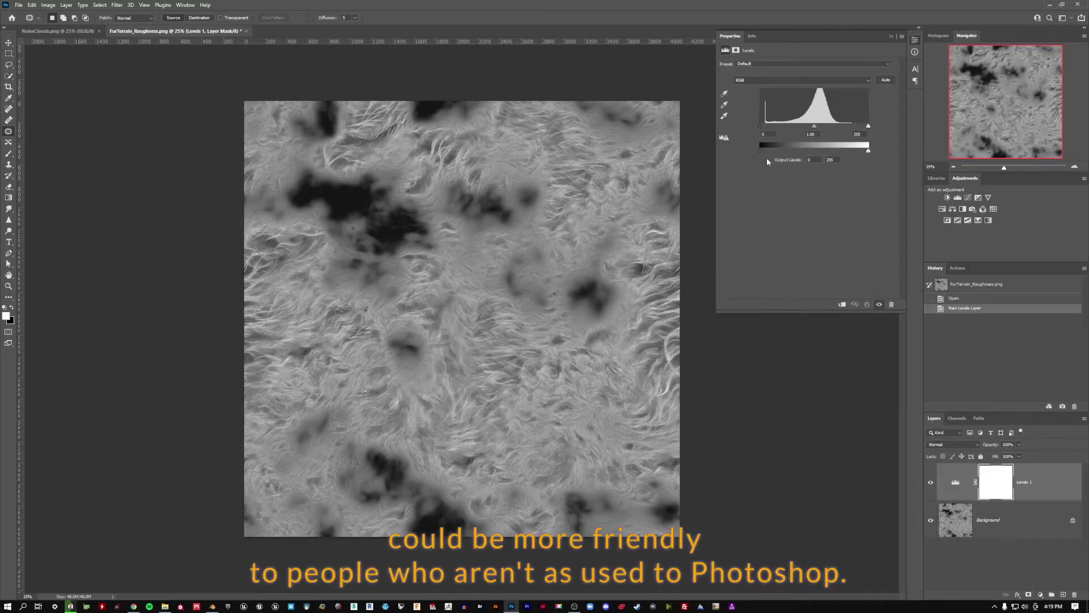
Set the Levels input black to about 157 and white to about 188 to isolate the bright fur strands, and collapse the settings.
left_click_drag(759, 128, 797, 129)
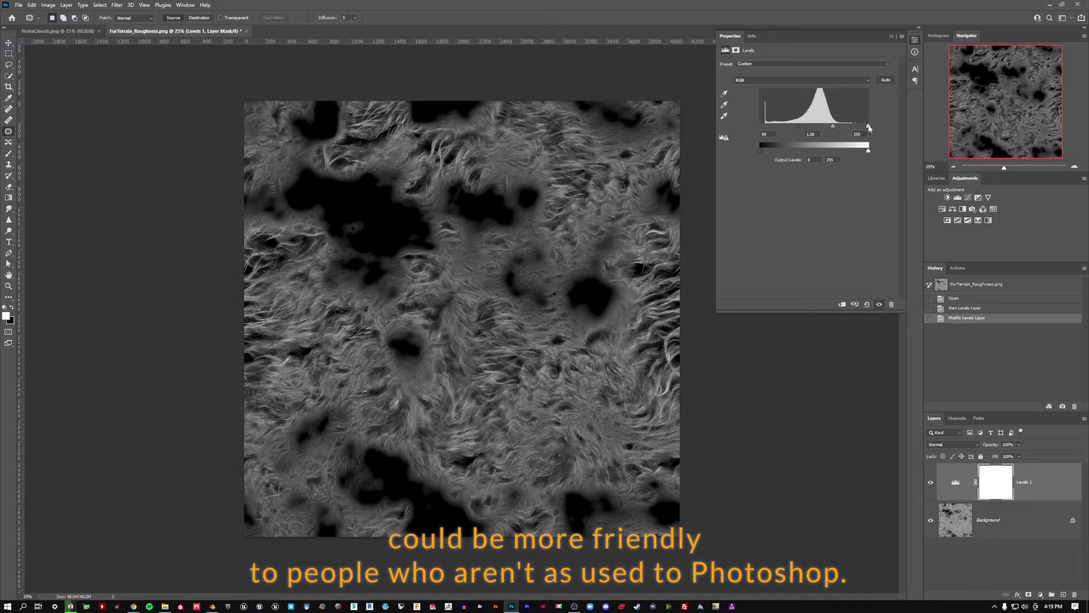
left_click_drag(865, 127, 829, 129)
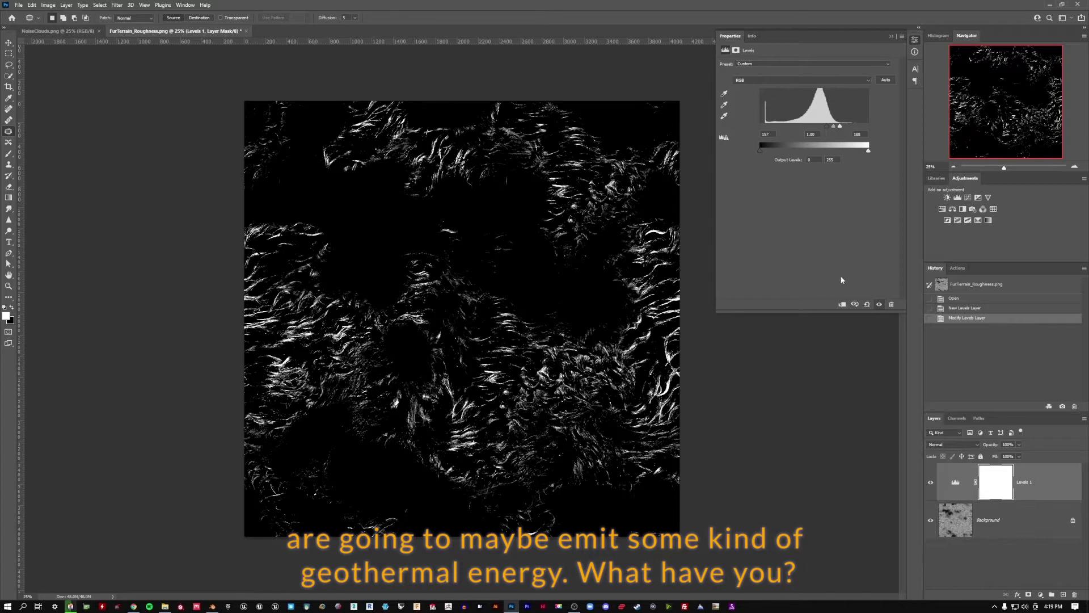
left_click(1024, 564)
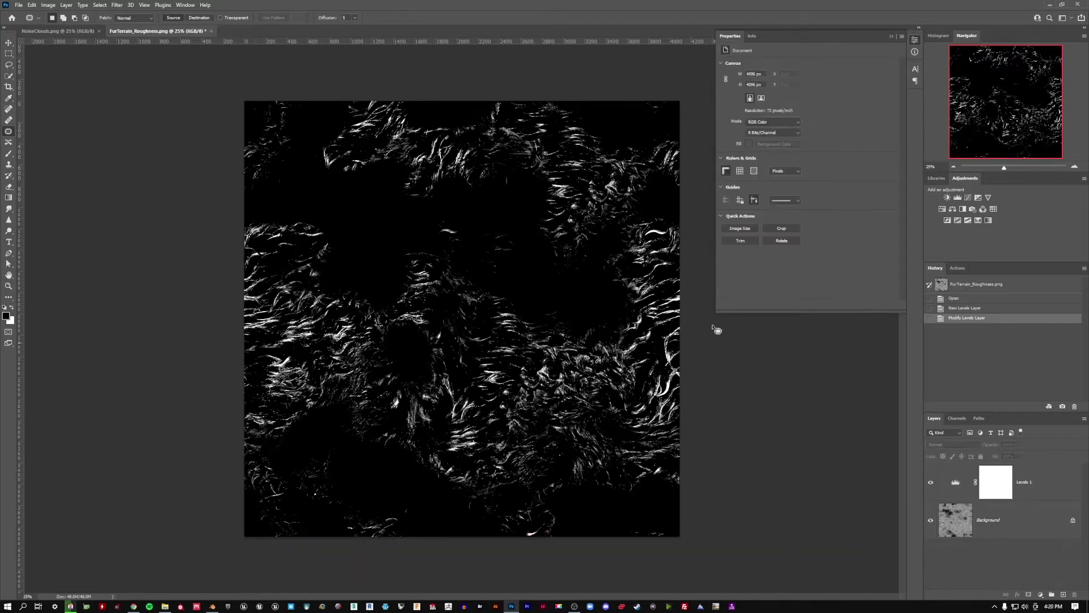
left_click(889, 36)
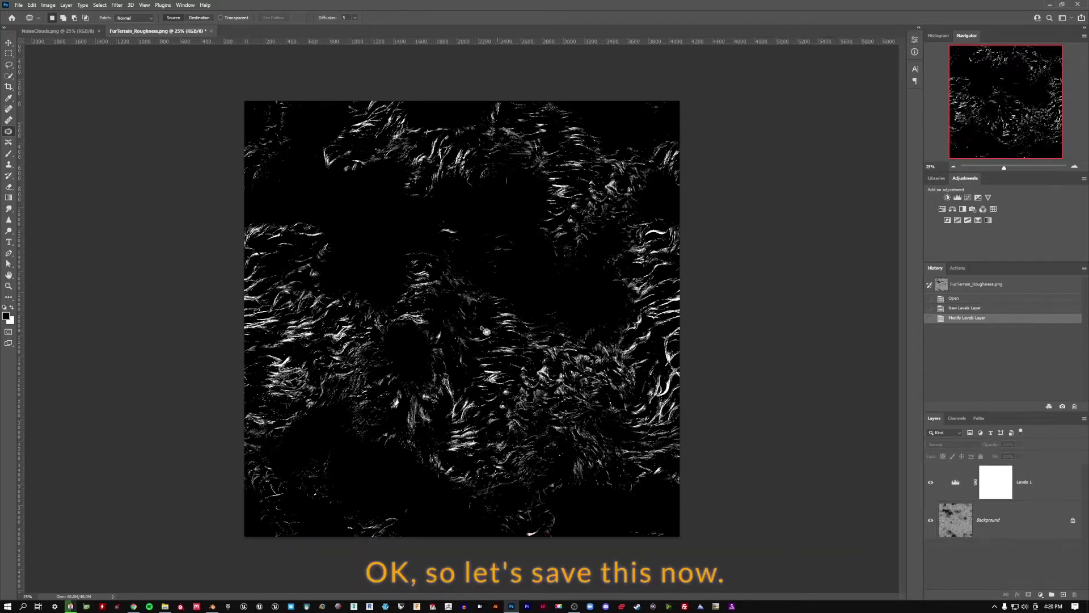
Save a PNG copy of the adjusted map over FurTerrain_Emissive in the FurTerrainTextureSet folder.
left_click(19, 4)
left_click(52, 117)
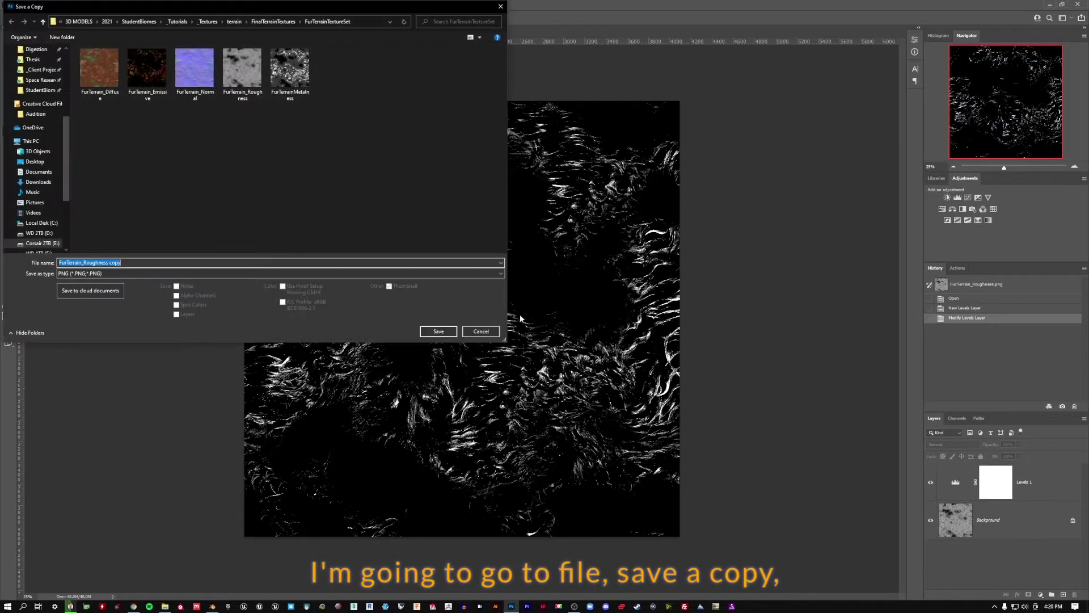
left_click(146, 87)
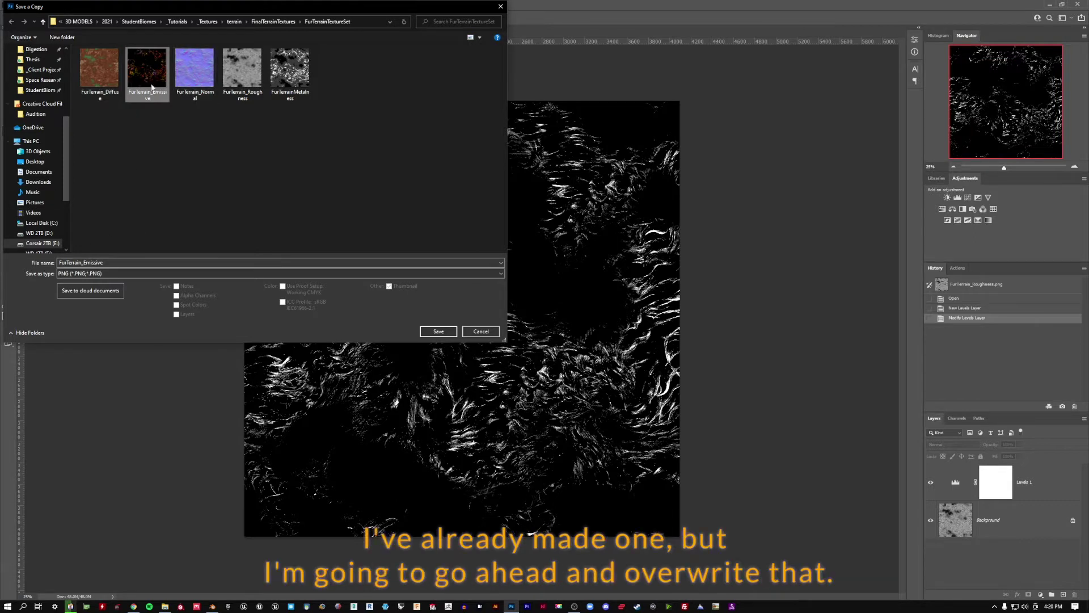
left_click(437, 331)
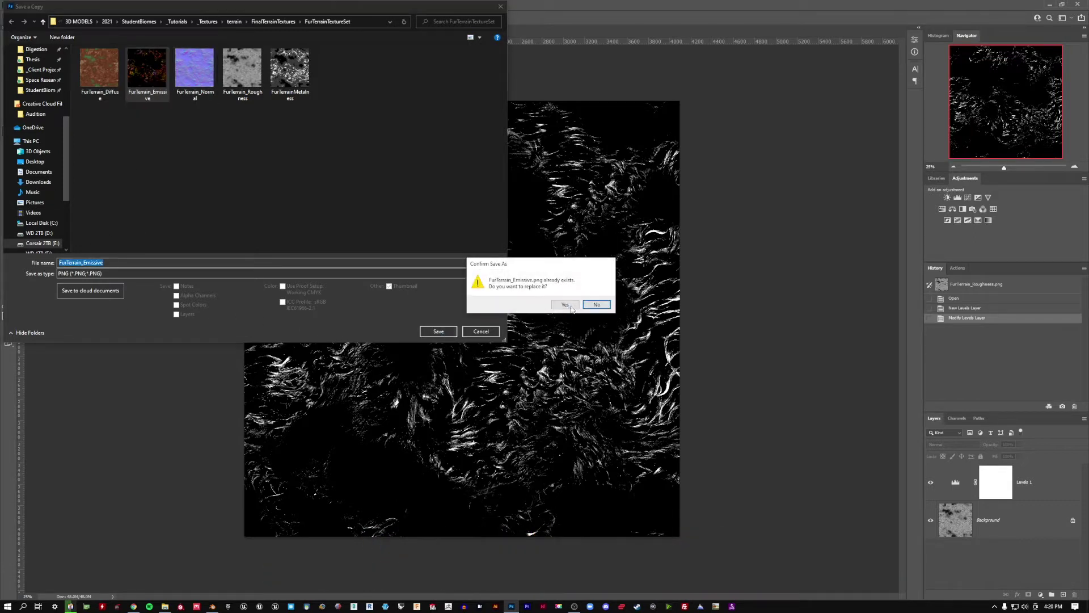
left_click(565, 305)
left_click(535, 239)
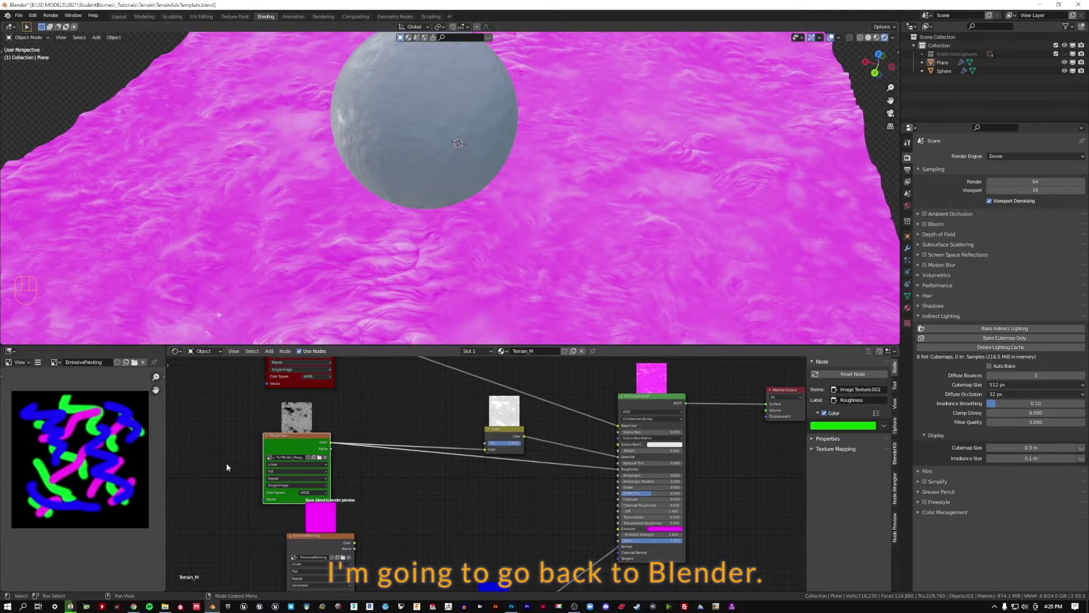
Back in Blender, replace the EmissivePainting node's image with FurTerrain_Emissive.png from the FurTerrainTextureSet folder.
left_click(398, 530)
middle_click_drag(398, 533, 431, 429)
scroll(335, 440, "up", 4)
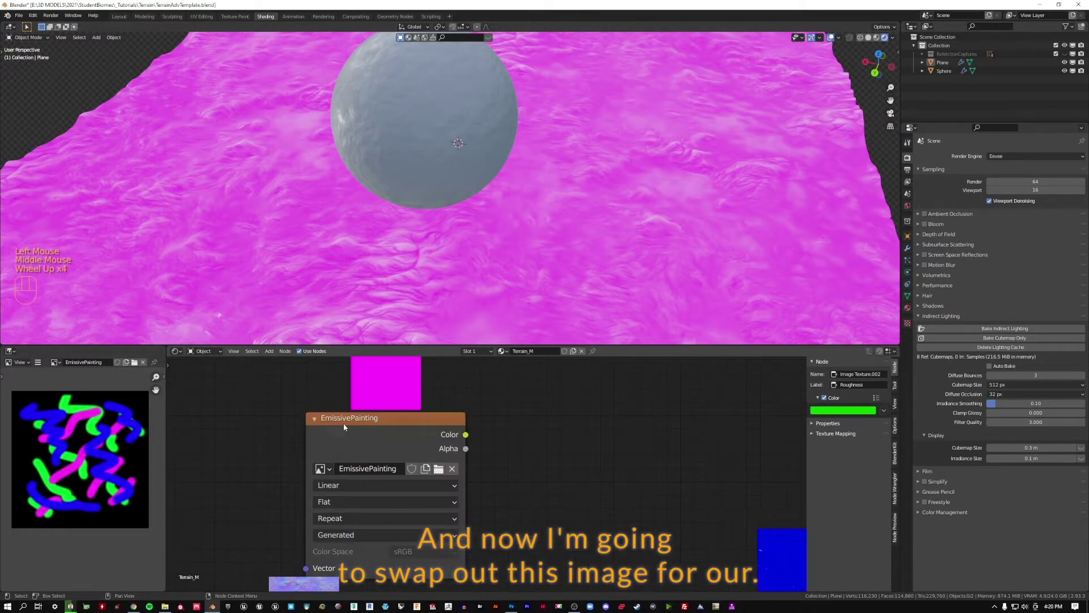
left_click(343, 423)
left_click(442, 467)
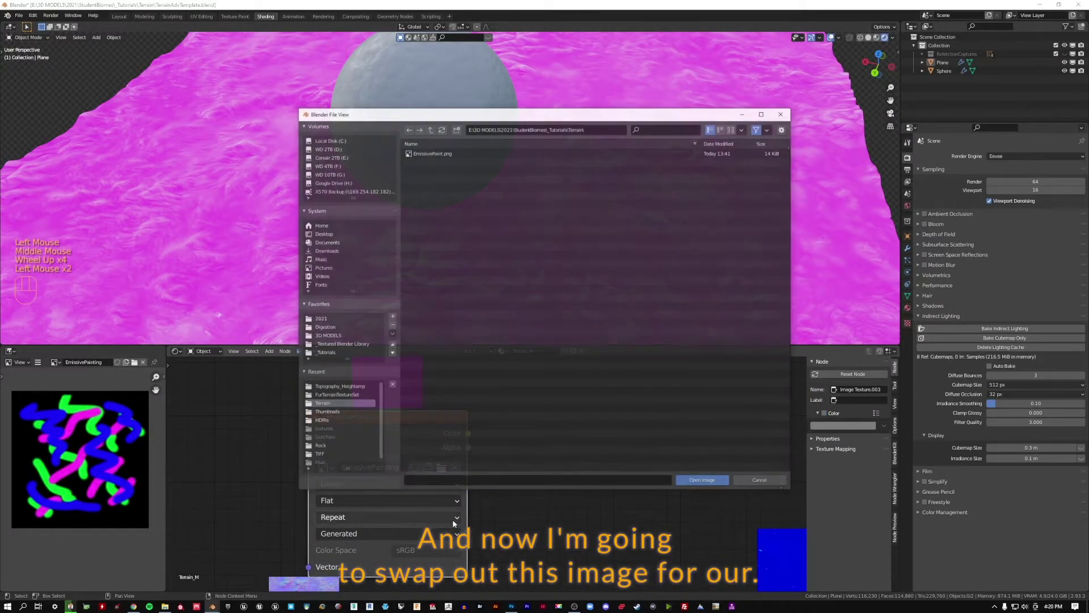
left_click(430, 130)
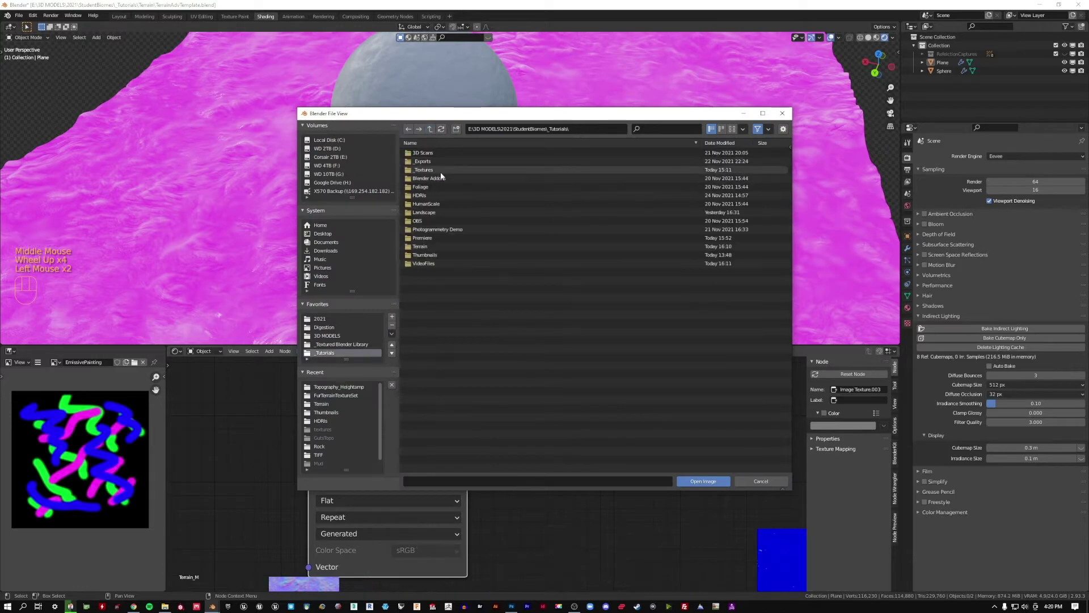
double_click(440, 172)
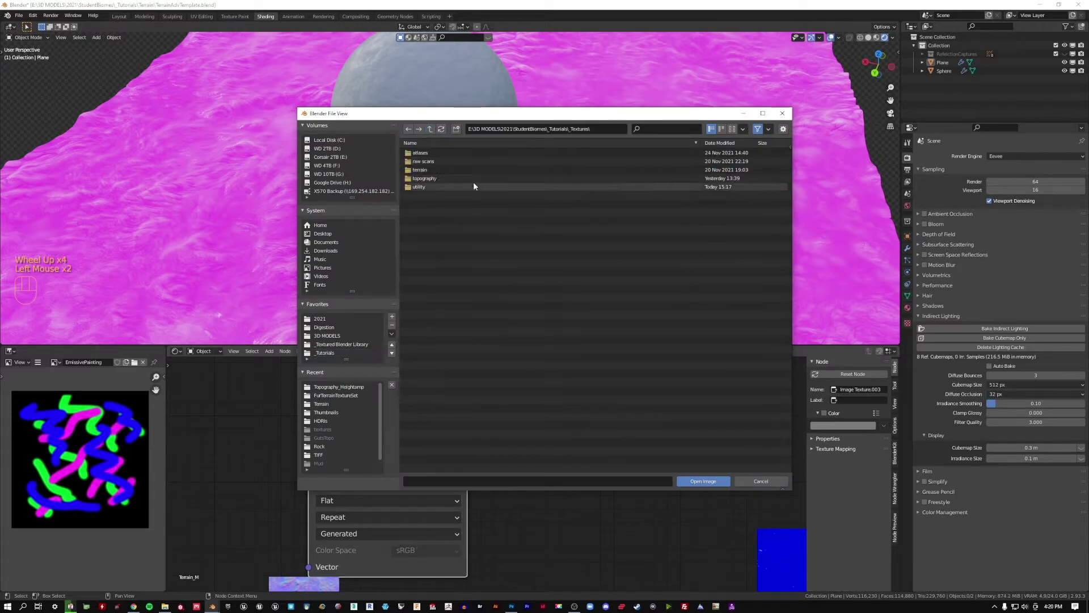
double_click(432, 170)
double_click(446, 153)
double_click(447, 153)
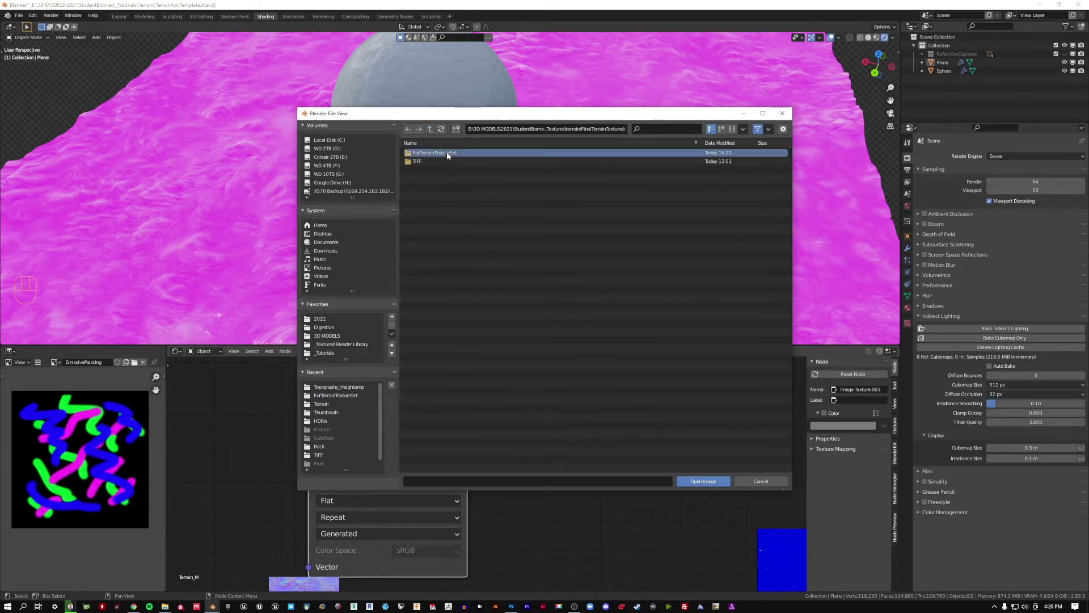
double_click(454, 170)
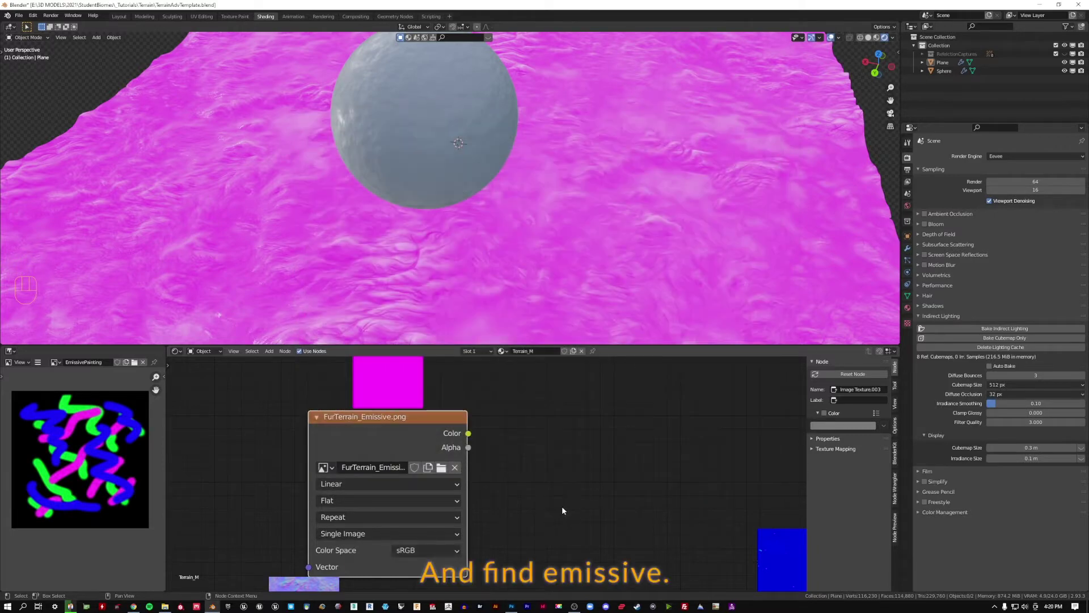
Connect the FurTerrain_Emissive.png node's Color output to the Principled BSDF's Emission input.
middle_click_drag(536, 449, 423, 502)
scroll(278, 467, "down", 3)
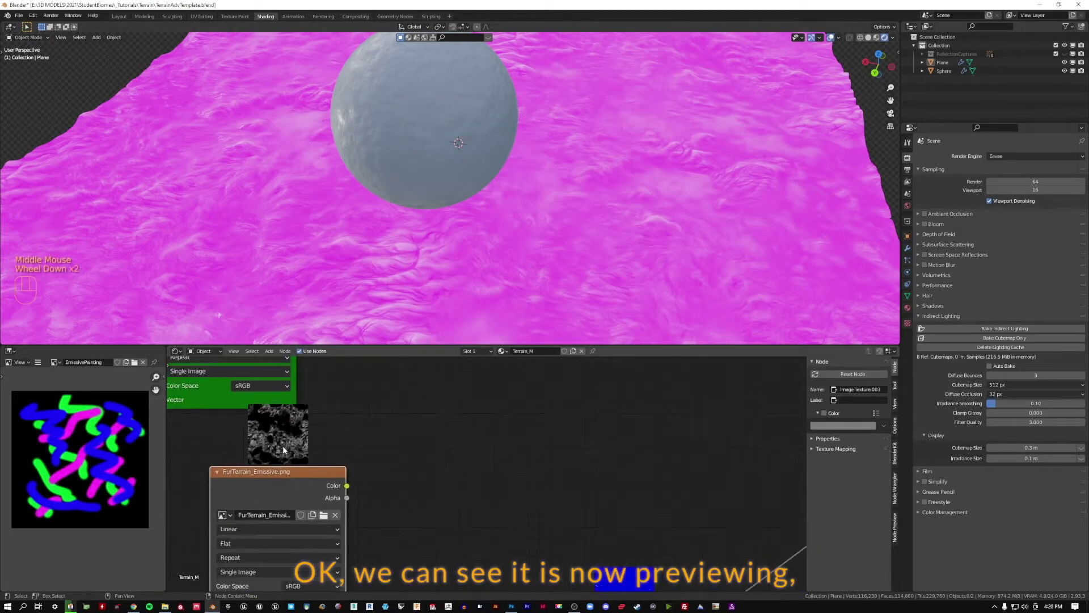
mouse_move(298, 470)
left_mouse_down()
mouse_move(322, 482)
mouse_move(300, 483)
left_mouse_up()
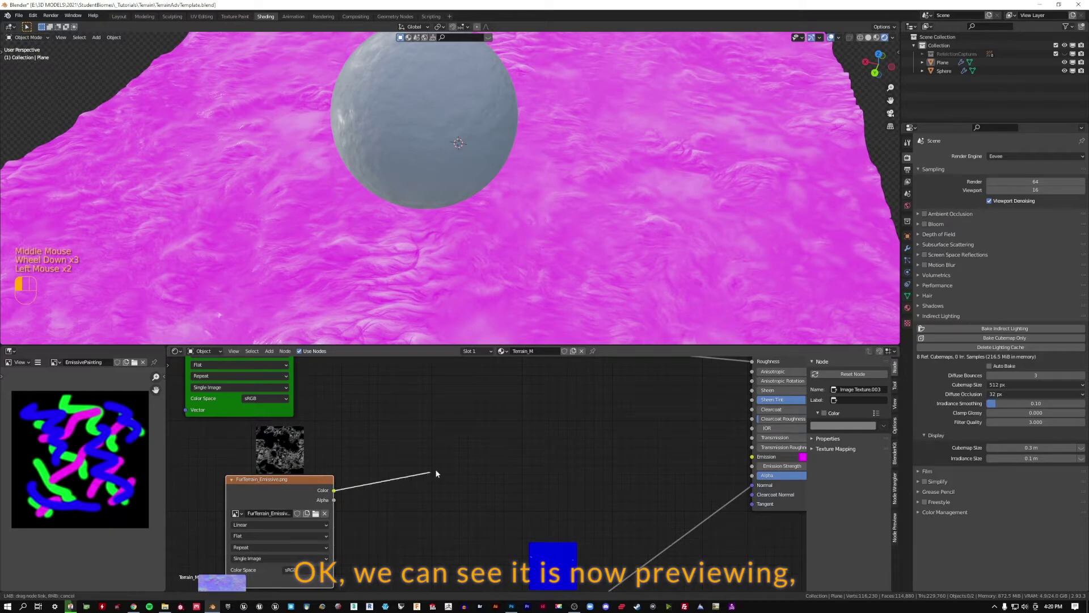
left_click_drag(436, 473, 752, 457)
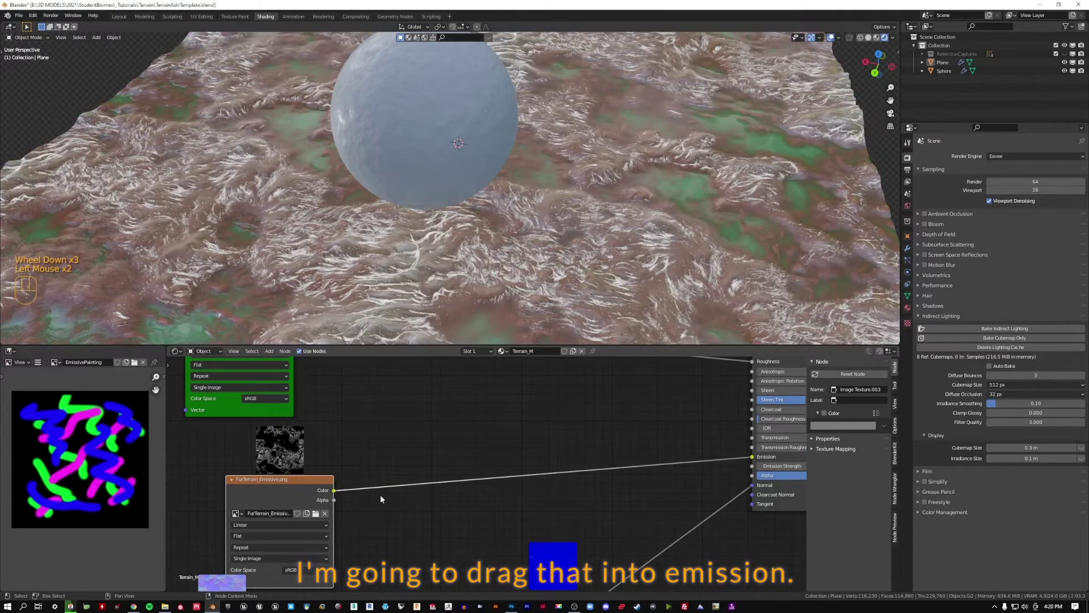
Check the emissive strands on the terrain and set the Principled BSDF's emission strength to 10.
middle_click_drag(430, 269, 394, 255)
scroll(394, 255, "up", 2)
scroll(394, 256, "up", 1)
scroll(417, 237, "down", 3)
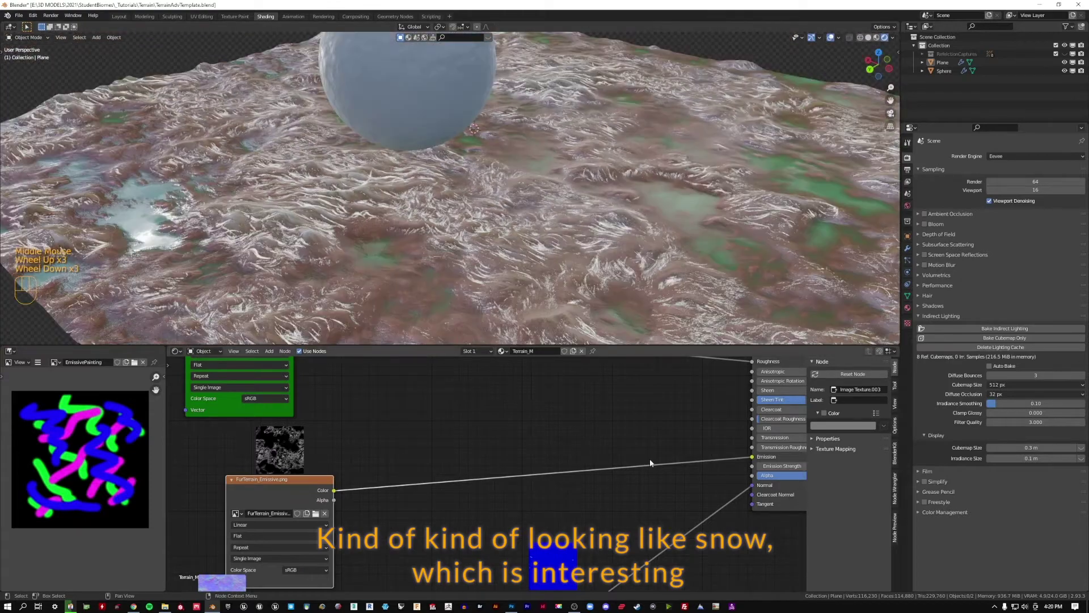
middle_click_drag(807, 494, 701, 492)
left_click(701, 465)
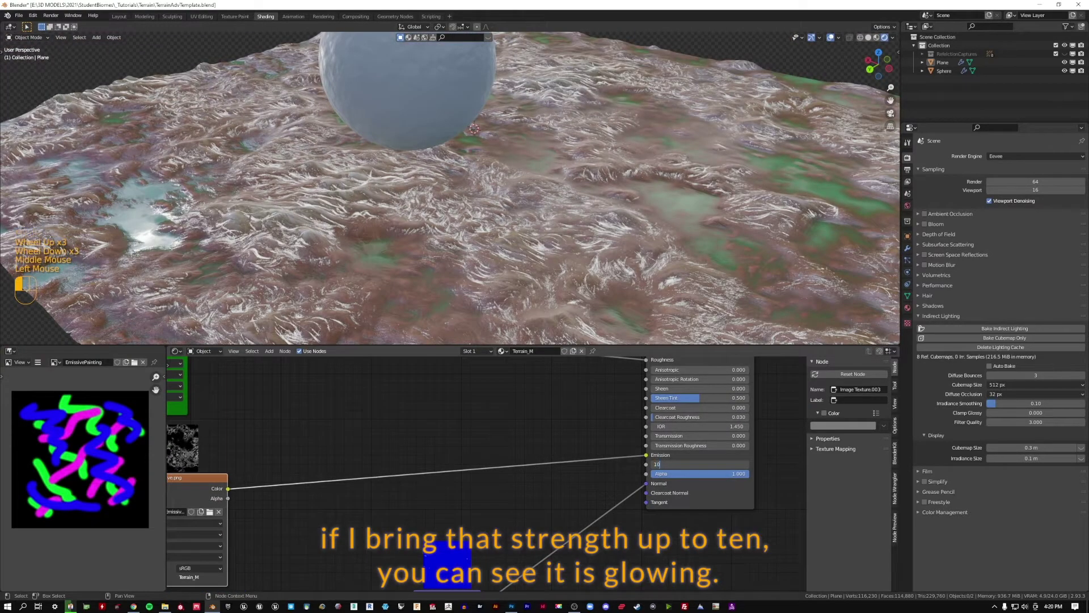
type("10")
key("Return")
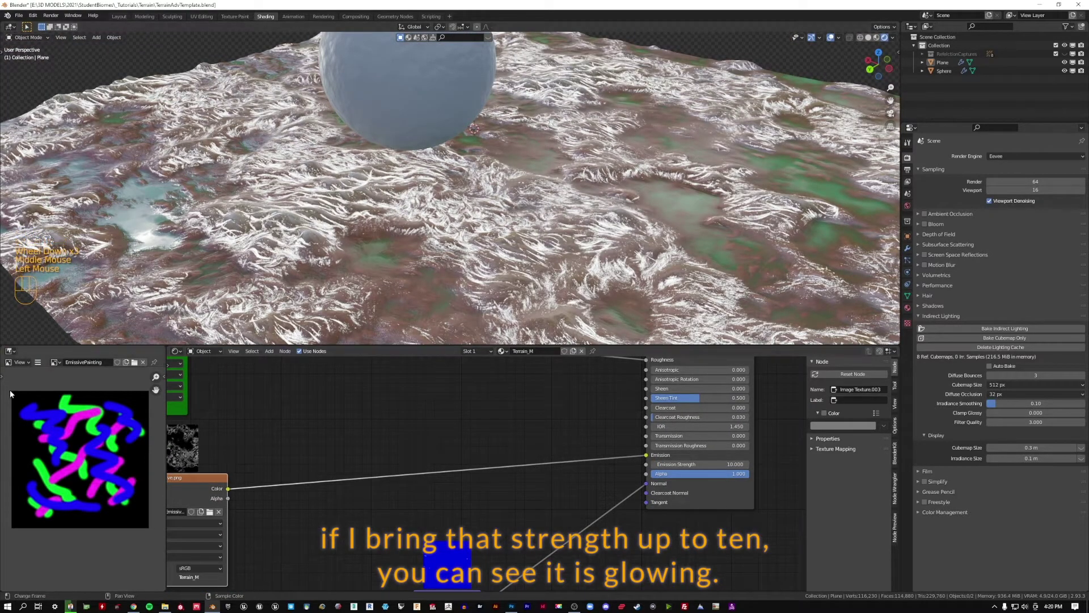
Display FurTerrain_Emissive.png in the Image Editor in place of EmissivePainting and fit it in view.
left_click(55, 362)
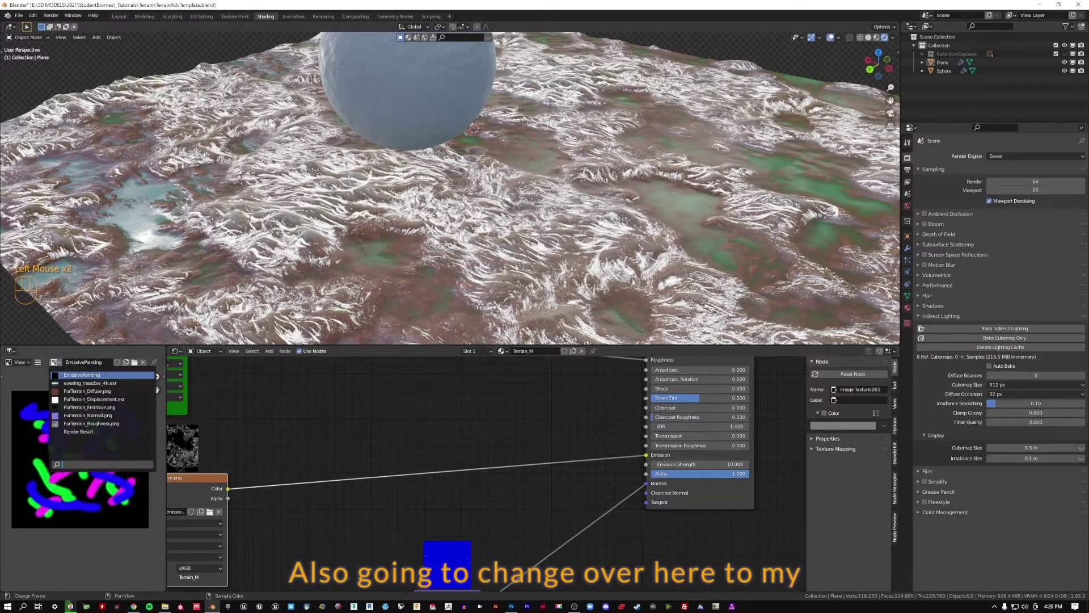
left_click(88, 407)
scroll(78, 439, "down", 2)
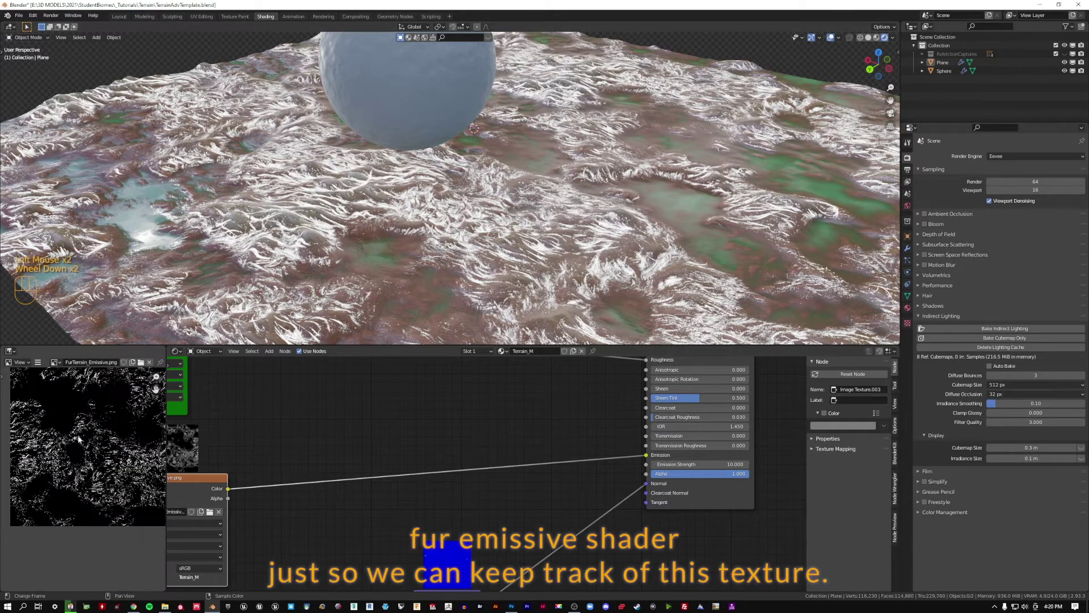
scroll(91, 432, "down", 1)
middle_click_drag(107, 424, 90, 452, "shift")
scroll(89, 452, "up", 1)
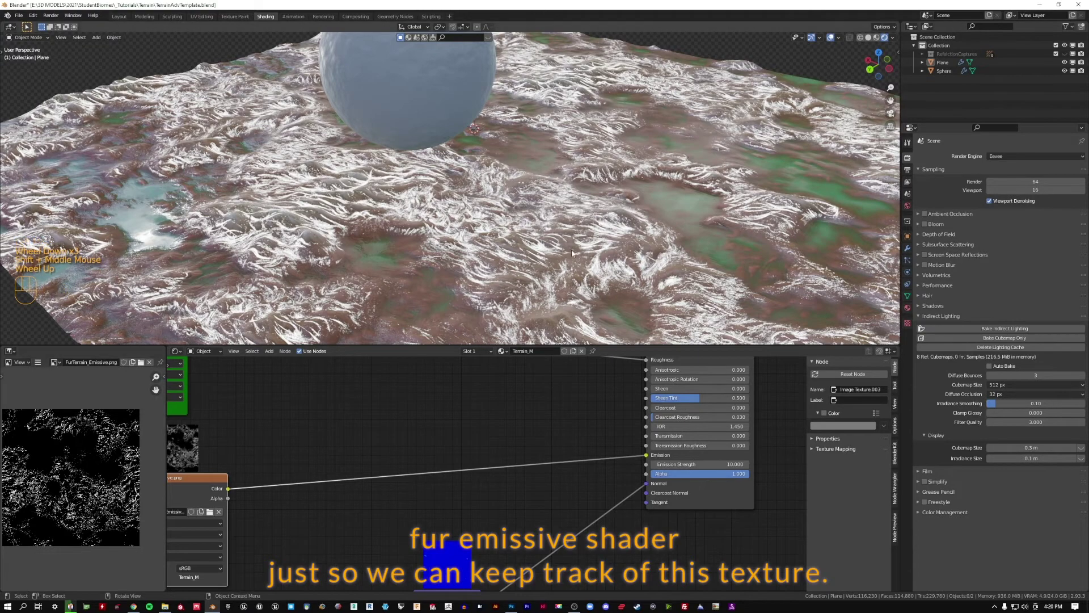
Enable Bloom for the Eevee render of the terrain.
middle_click_drag(572, 254, 499, 278)
middle_click_drag(499, 250, 537, 242, "shift")
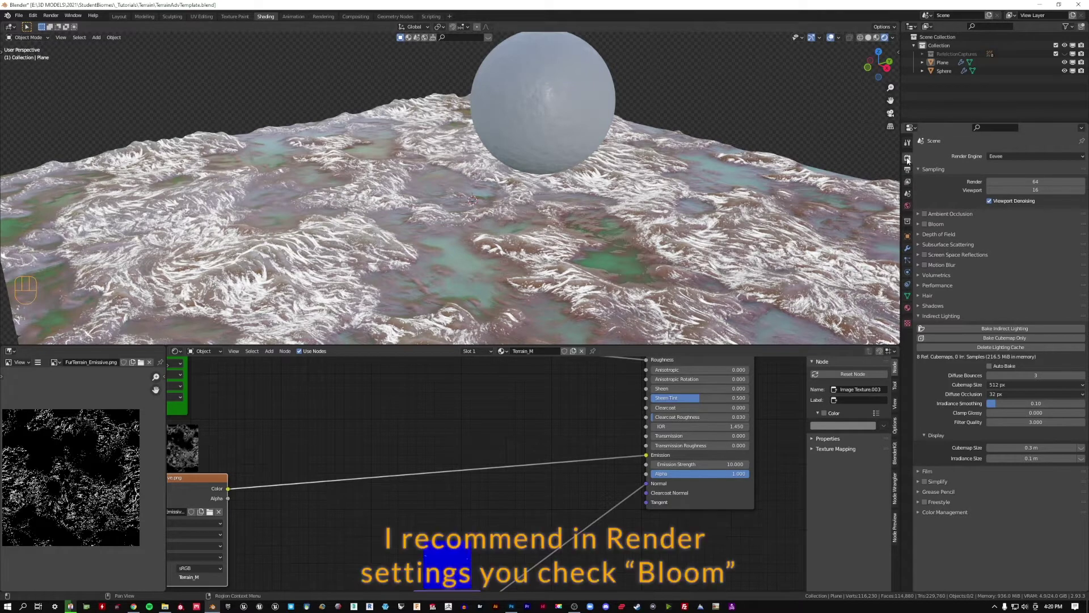
left_click(925, 225)
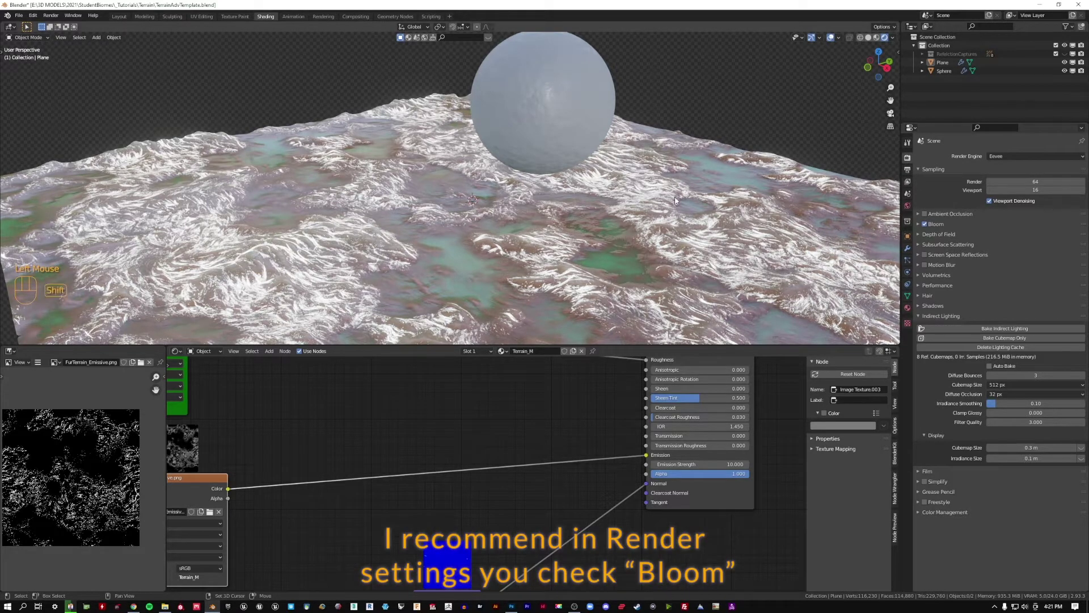
Expand the Bloom settings and set the bloom threshold to 0.980.
middle_click_drag(675, 199, 620, 210, "shift")
left_click(919, 224)
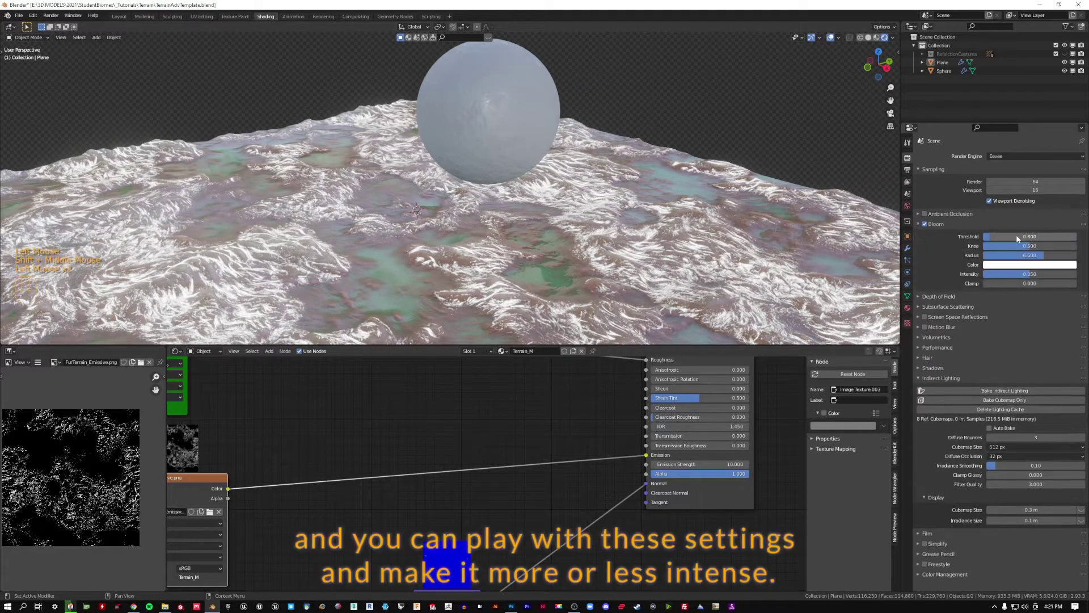
mouse_move(1017, 239)
left_mouse_down()
mouse_move(1039, 239)
mouse_move(1018, 239)
left_mouse_up()
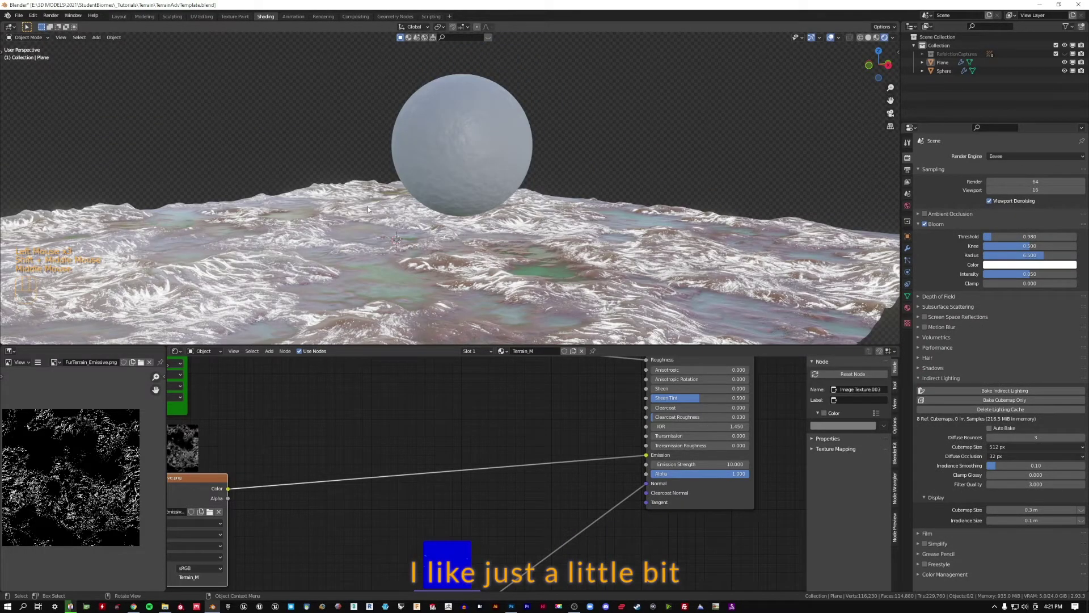
Examine the bloom glow and the white emissive strands across the terrain from several angles.
scroll(398, 212, "up", 3)
middle_click_drag(400, 212, 465, 247)
scroll(465, 247, "down", 2)
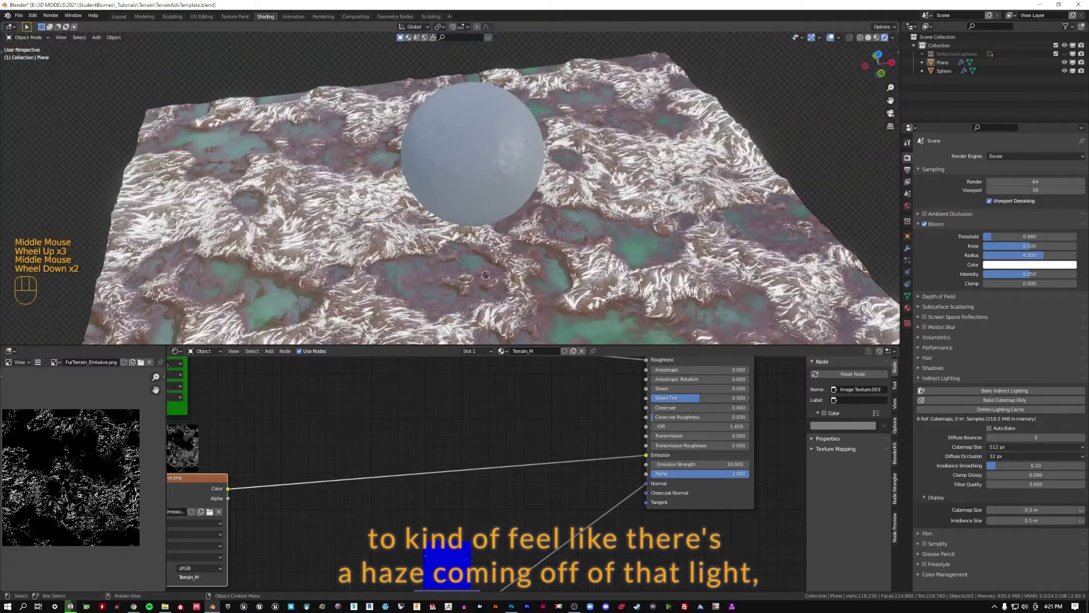
scroll(694, 291, "down", 3)
scroll(694, 291, "up", 2)
middle_click_drag(693, 291, 551, 245)
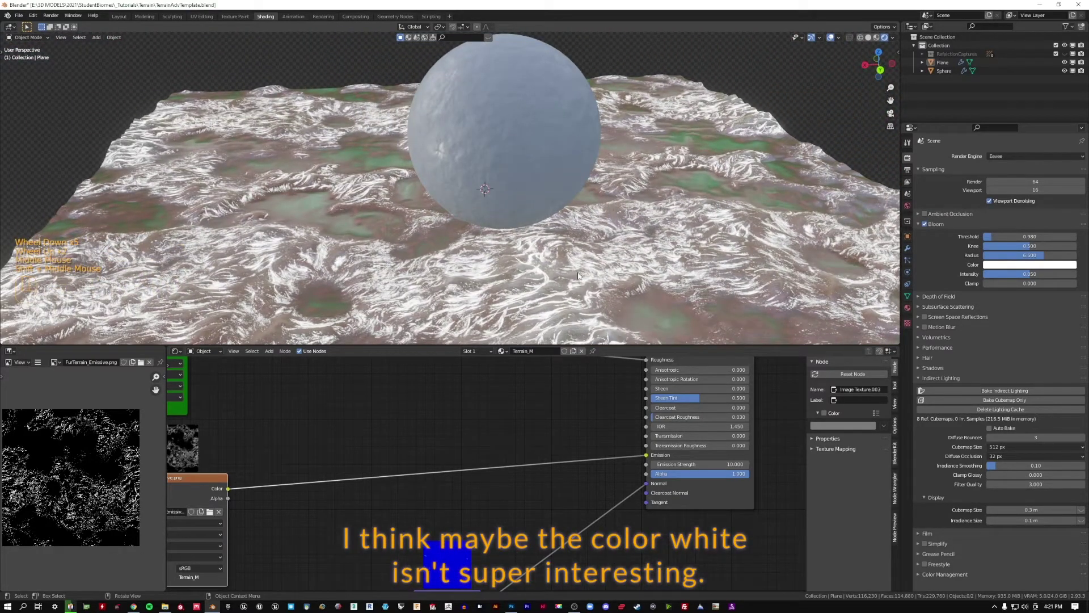
middle_click_drag(571, 245, 555, 206)
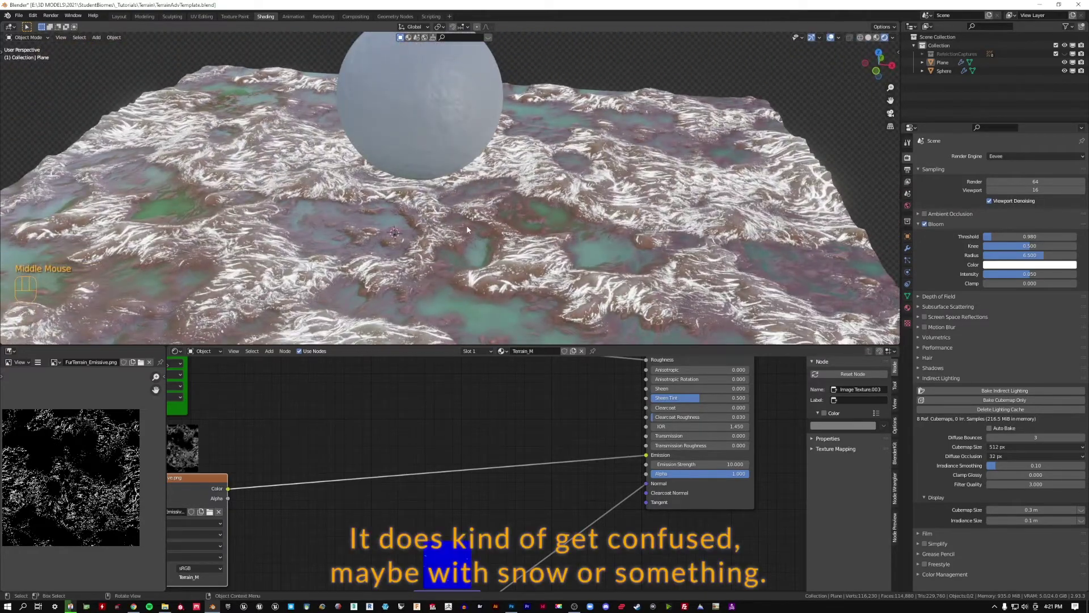
Switch to Photoshop and add a yellow Solid Color fill layer above Levels 1, blended with Multiply.
key("alt+Tab")
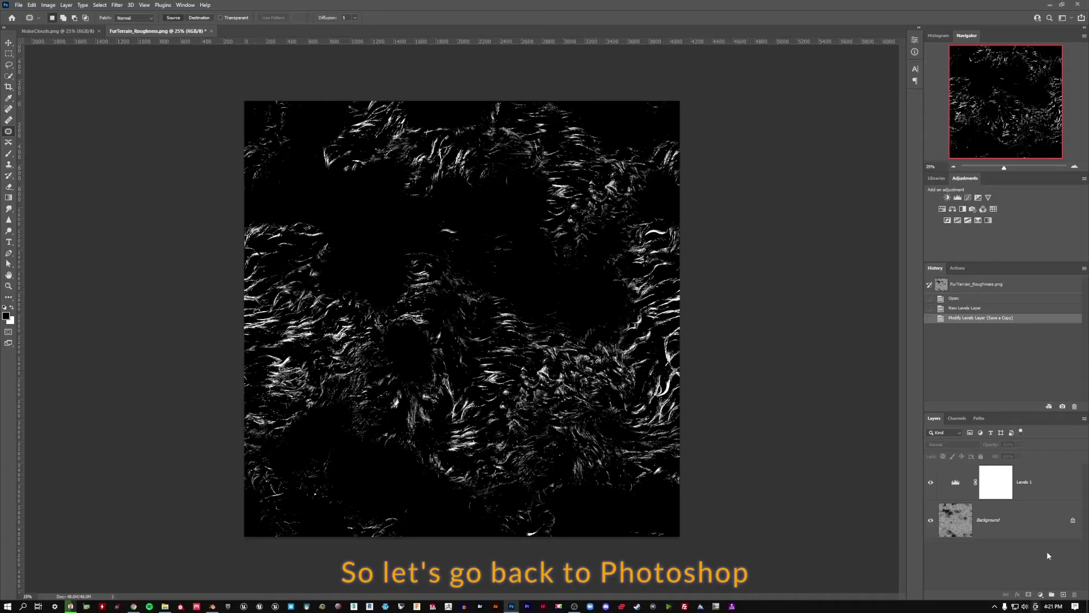
left_click(1051, 488)
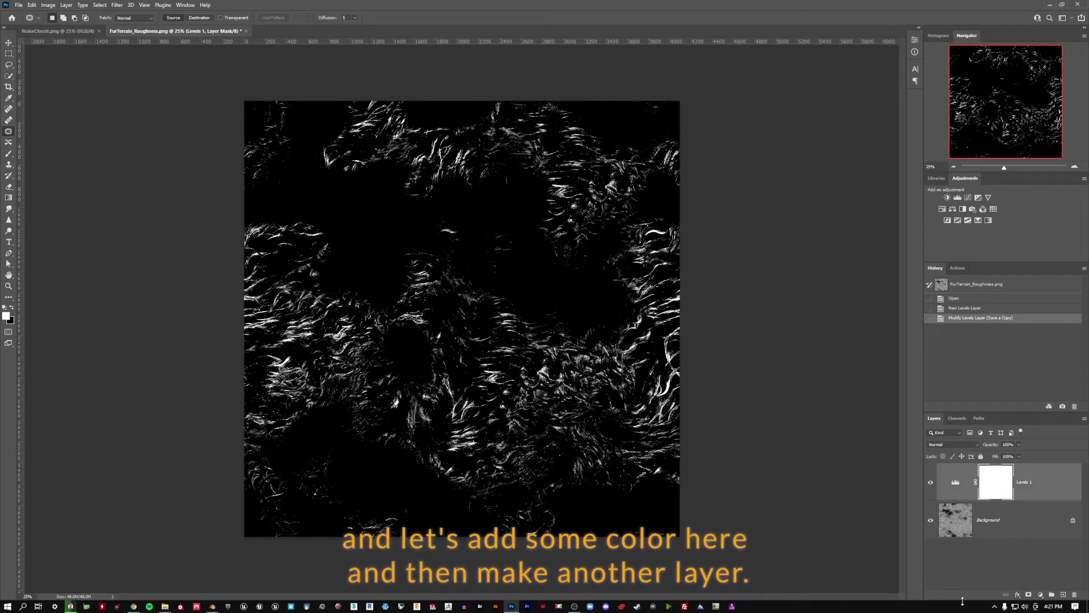
left_click(1041, 594)
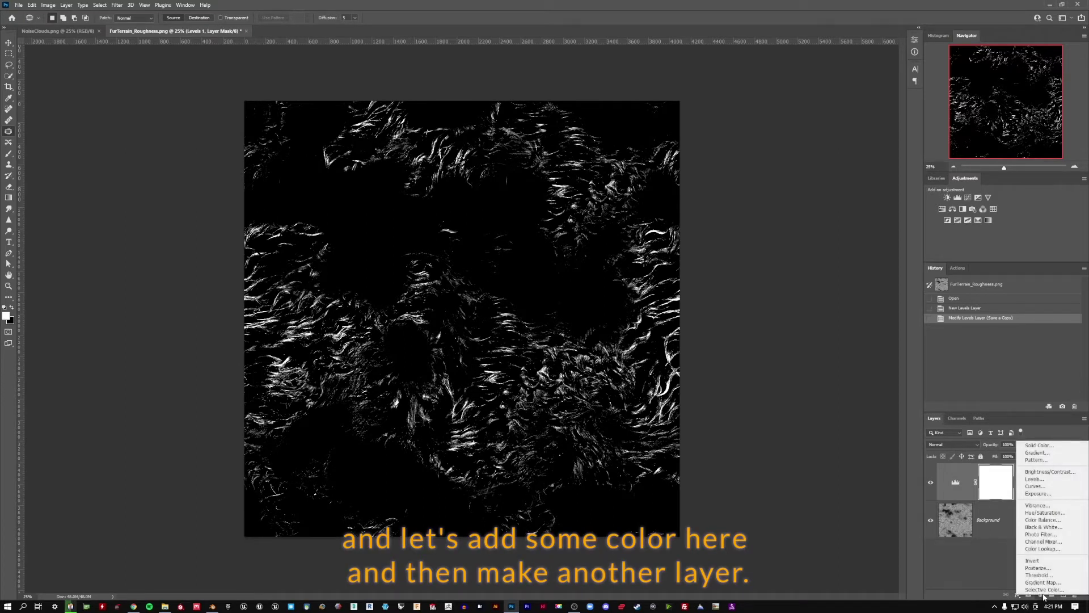
left_click(1062, 447)
left_click_drag(898, 279, 898, 266)
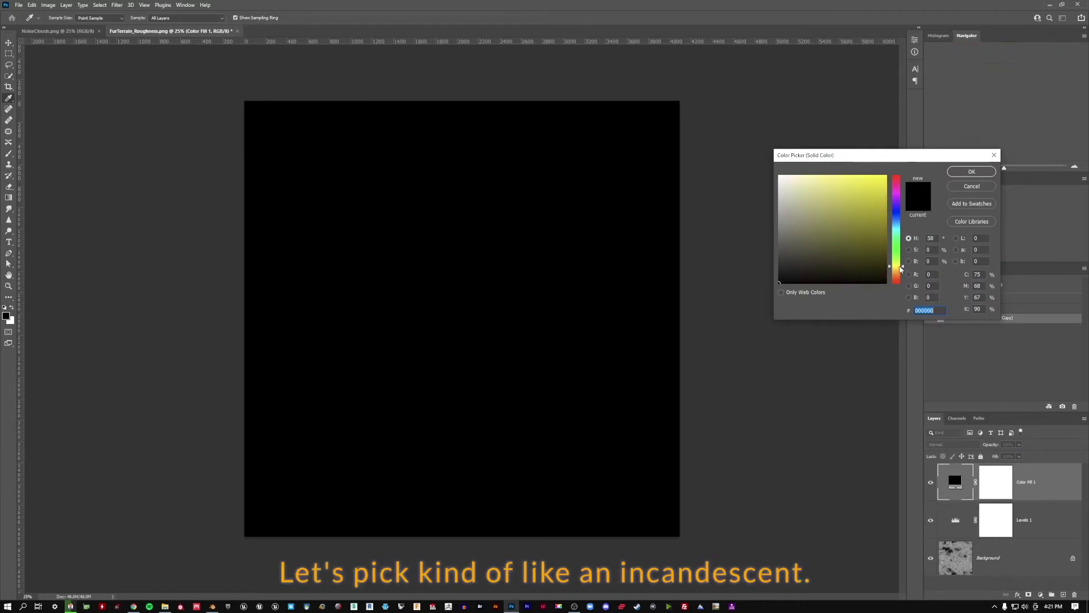
mouse_move(877, 189)
left_mouse_down()
mouse_move(928, 202)
mouse_move(929, 182)
left_mouse_up()
left_click(985, 172)
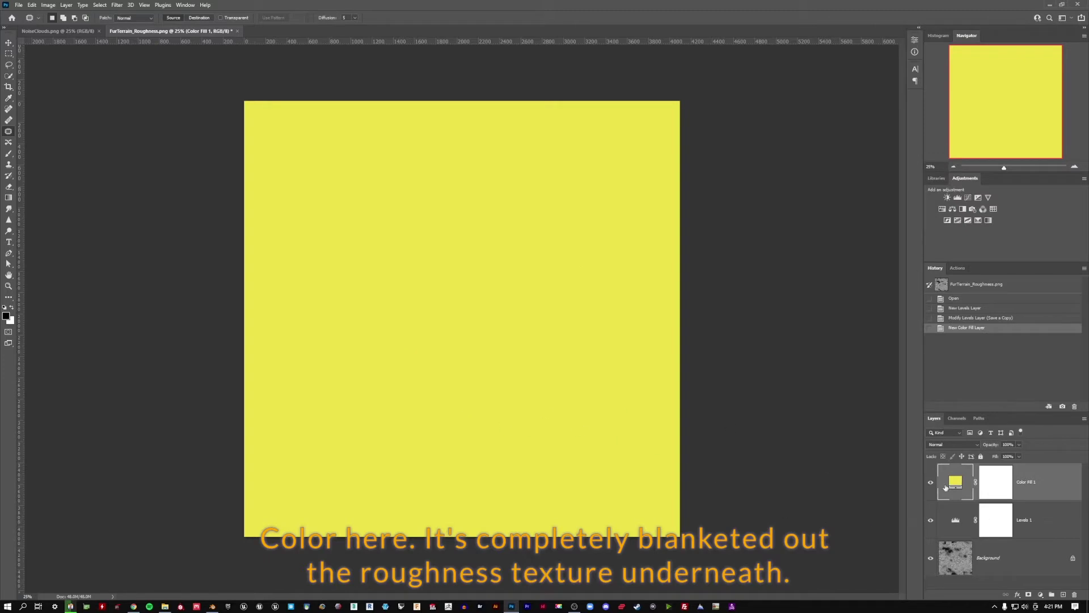
left_click(957, 445)
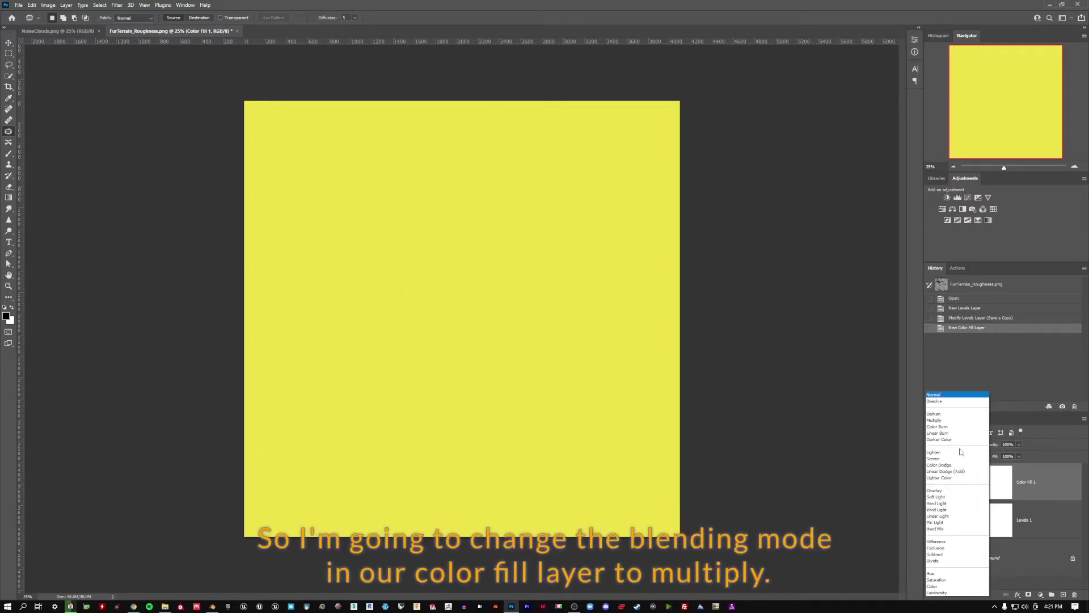
left_click(964, 420)
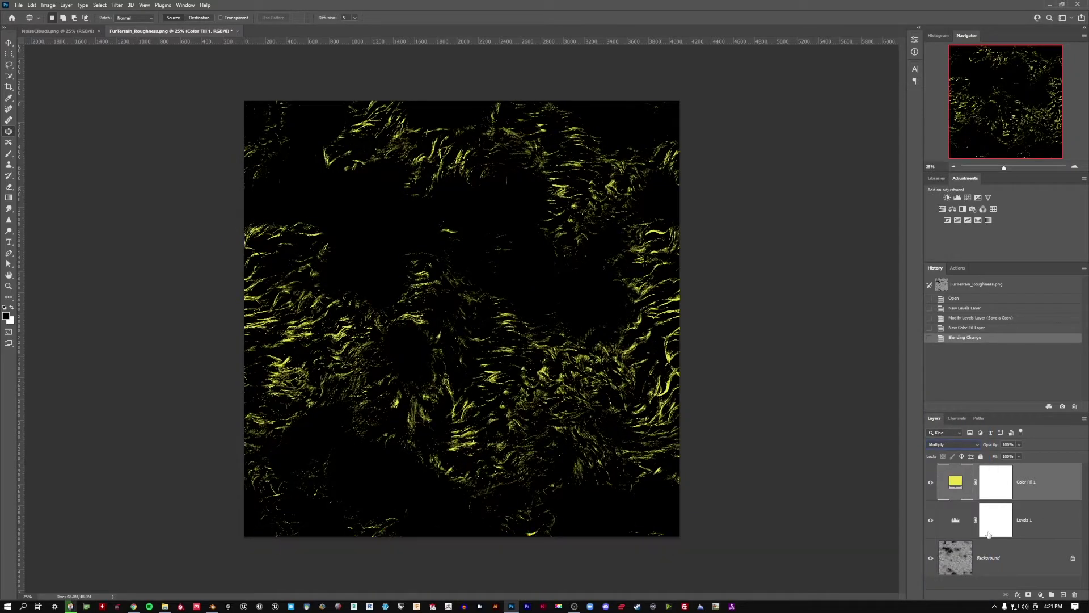
Save a copy of the tinted texture as PNG over the existing FurTerrain_Emissive file.
key("ctrl+alt+s")
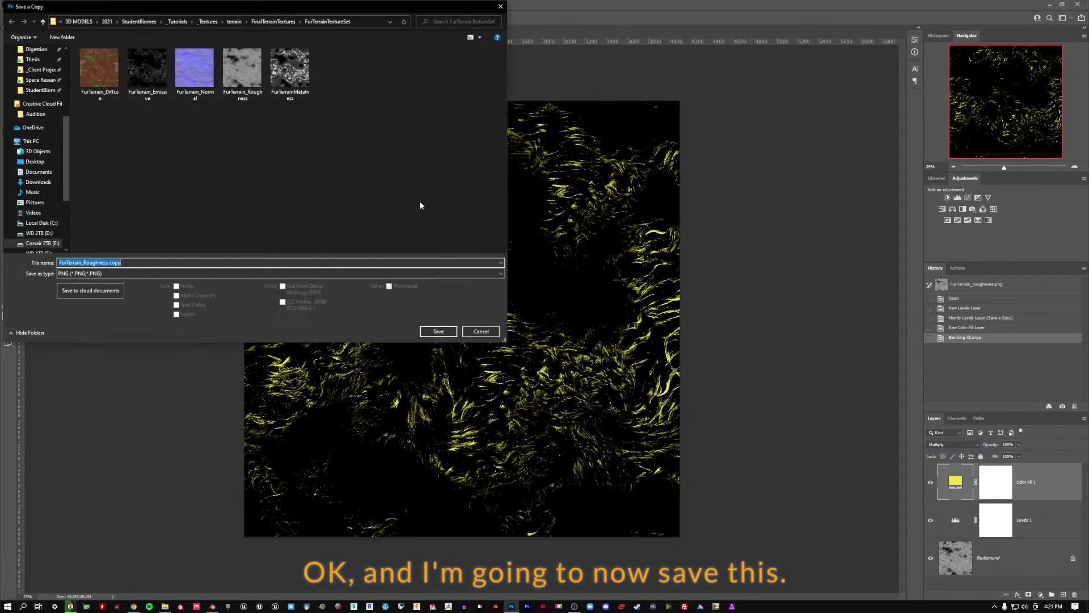
left_click(147, 69)
left_click(438, 331)
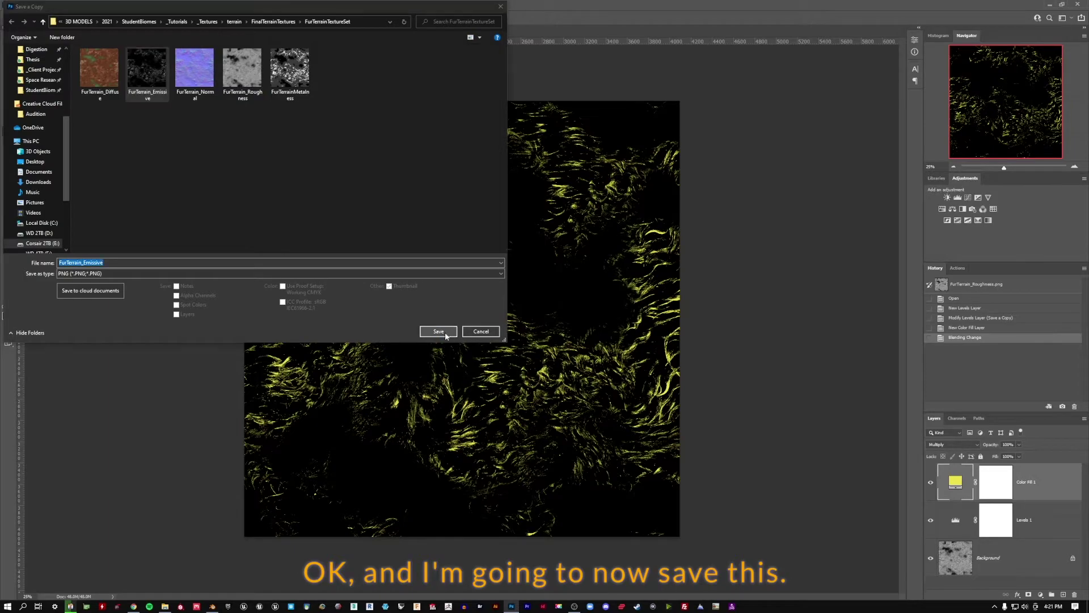
left_click(567, 310)
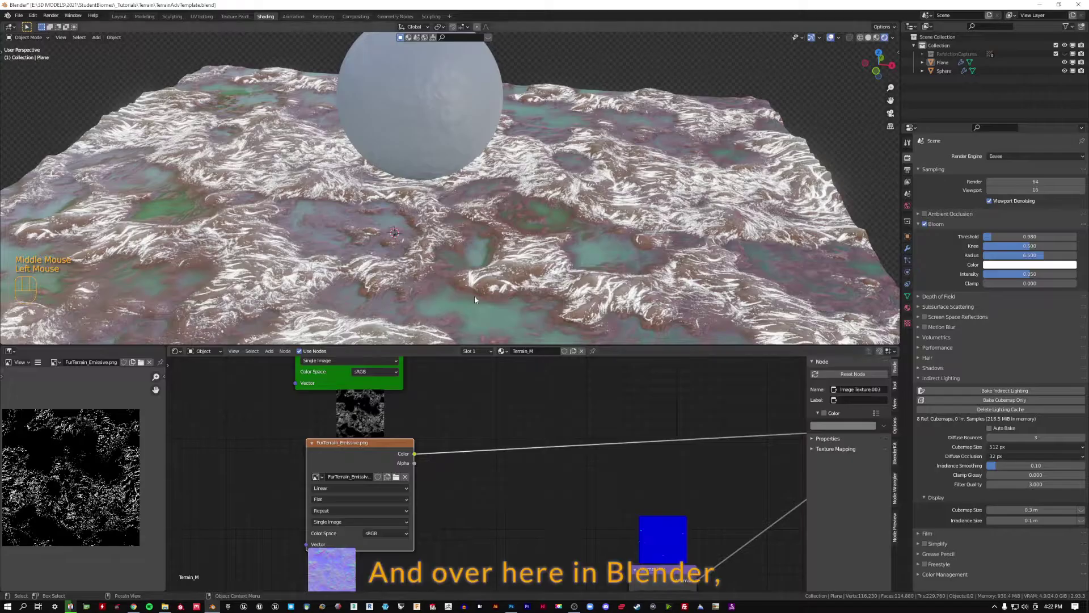
Reload the FurTerrain_Emissive.png image in Blender's Image Editor.
left_click_drag(350, 437, 348, 454)
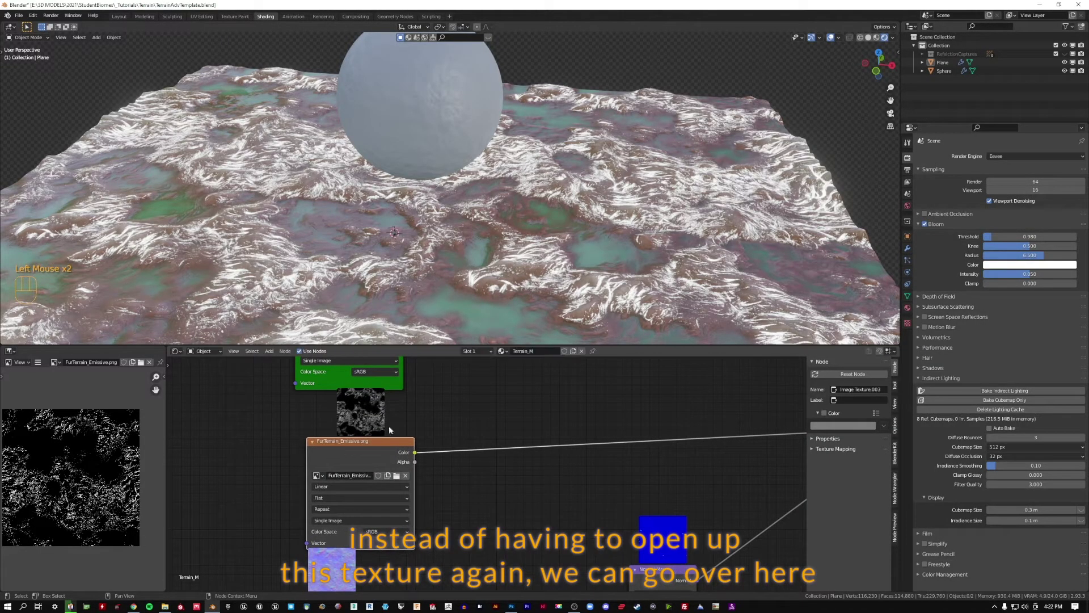
left_click(38, 362)
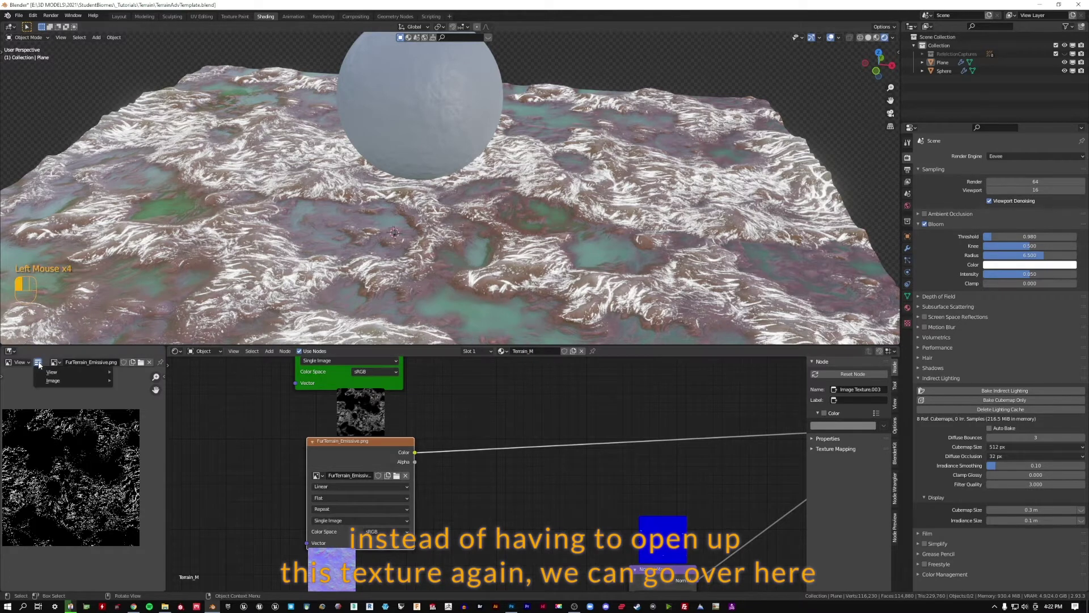
mouse_move(74, 380)
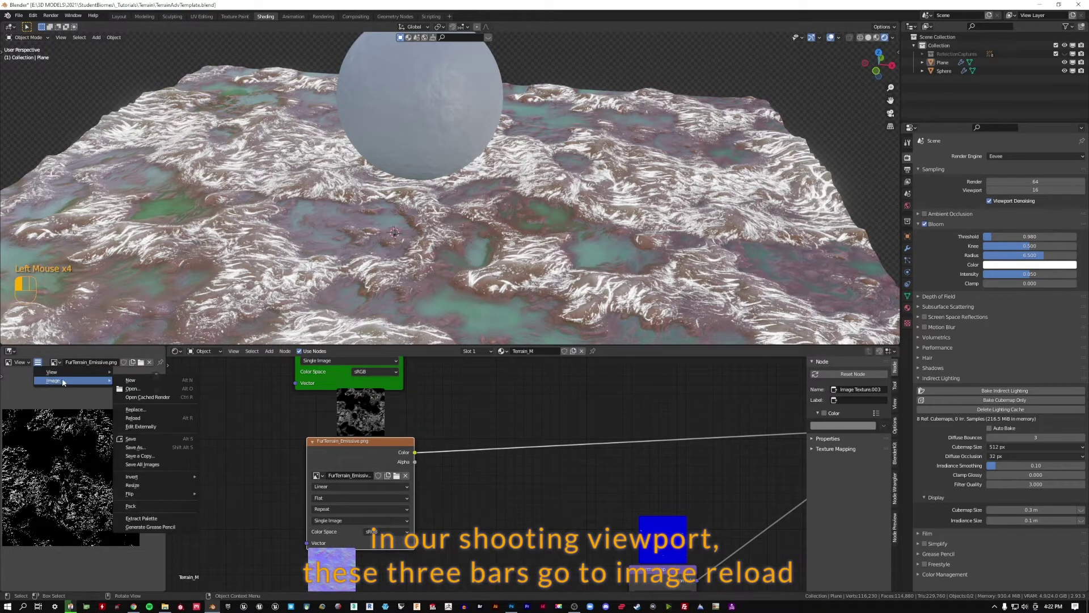
left_click(175, 416)
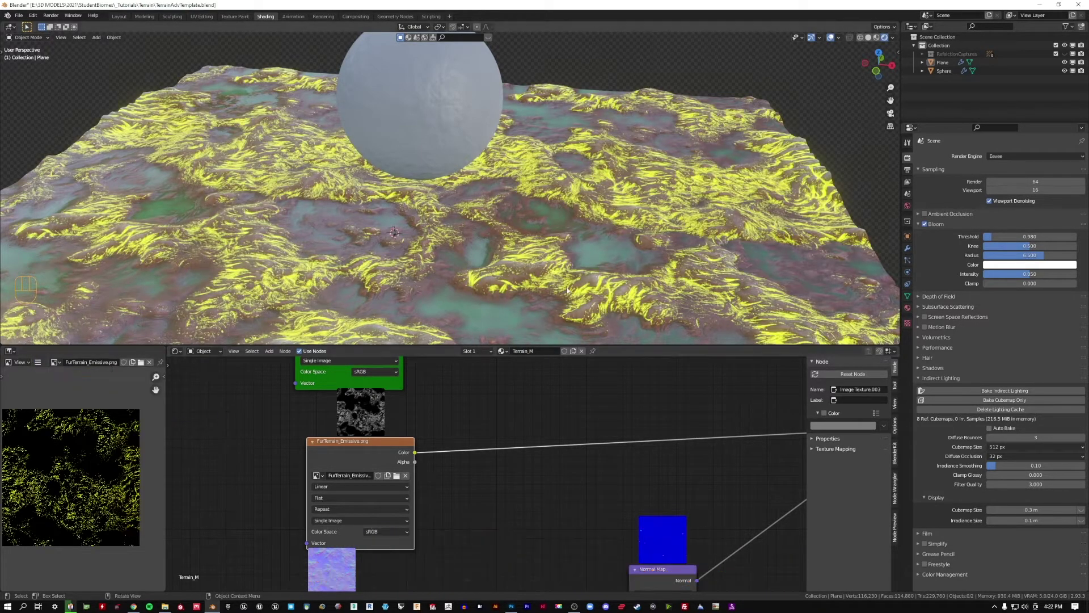
Bake only the cubemap for the terrain with the yellow emission.
middle_click_drag(553, 187, 609, 191)
middle_click_drag(732, 423, 417, 418)
left_click(1004, 400)
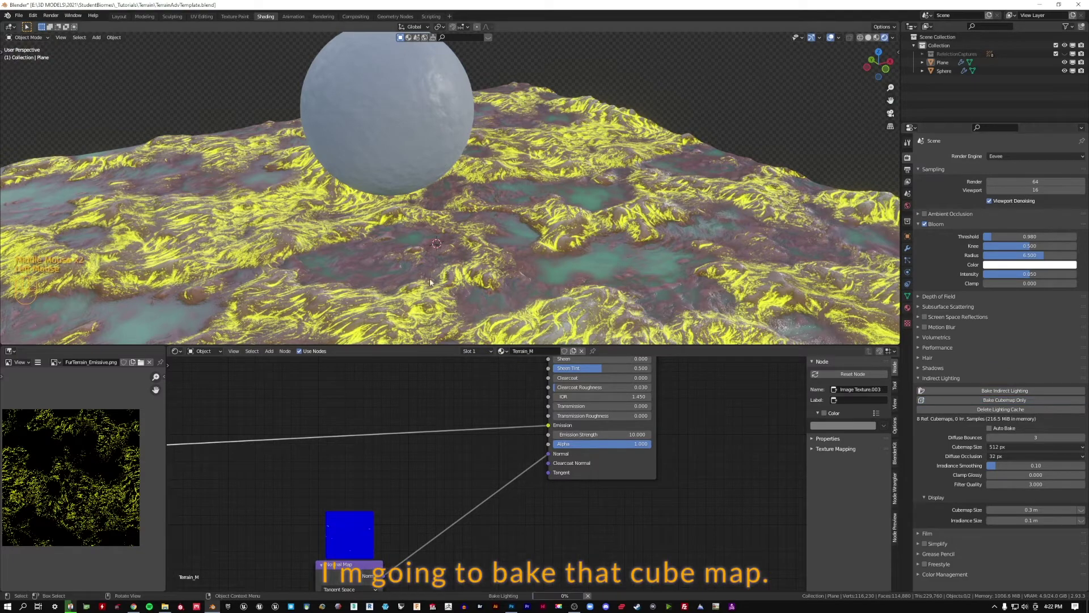
middle_click_drag(419, 253, 474, 226)
Set the Principled BSDF's emission strength to 50 and bake the cubemap again.
left_click(602, 434)
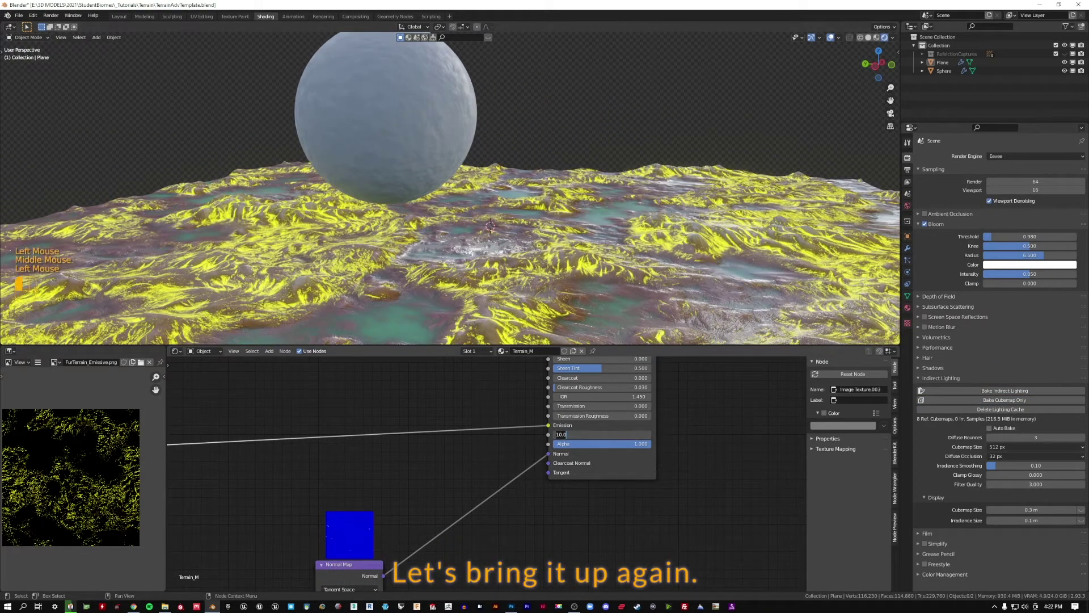
type("50")
left_click(727, 424)
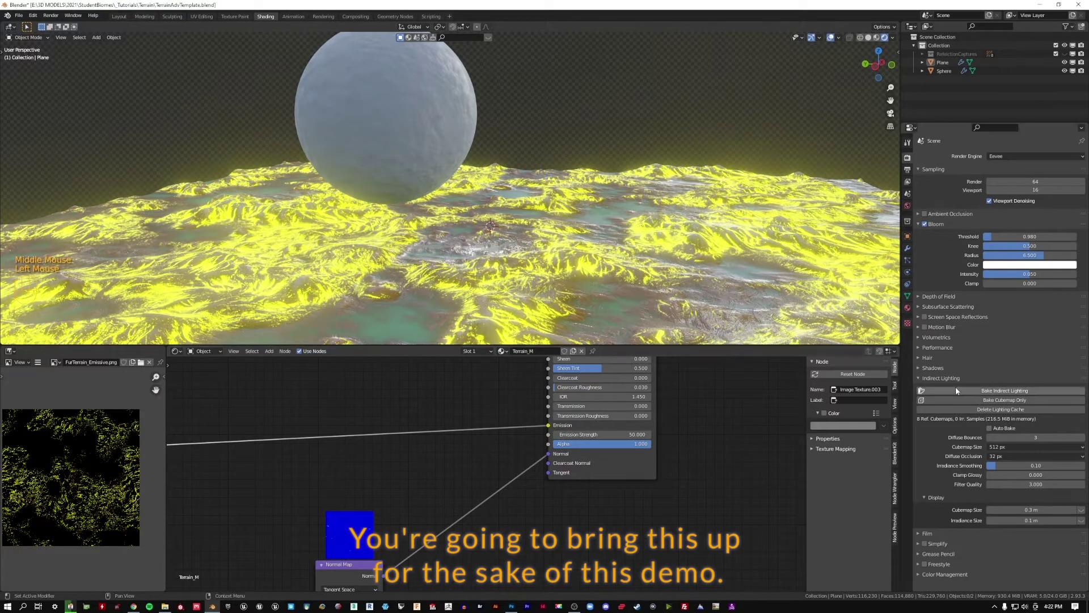
left_click(955, 401)
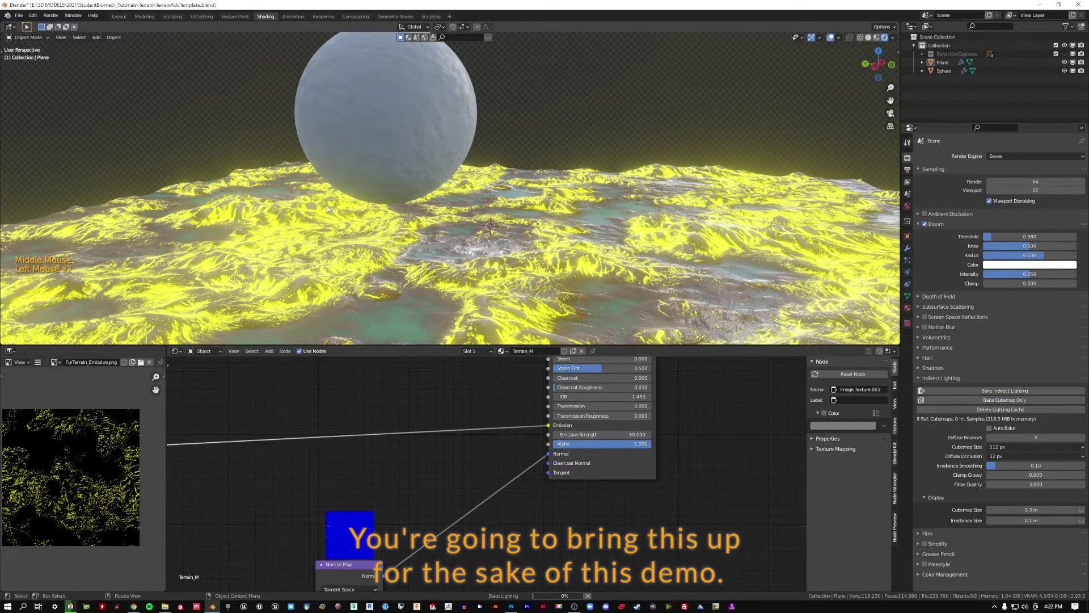
Examine the yellow glow and the edges of the emissive strands on the terrain up close and from afar.
middle_click_drag(363, 206, 514, 233)
scroll(435, 241, "up", 2)
scroll(437, 237, "down", 3)
middle_click_drag(436, 237, 454, 170)
scroll(484, 115, "up", 6)
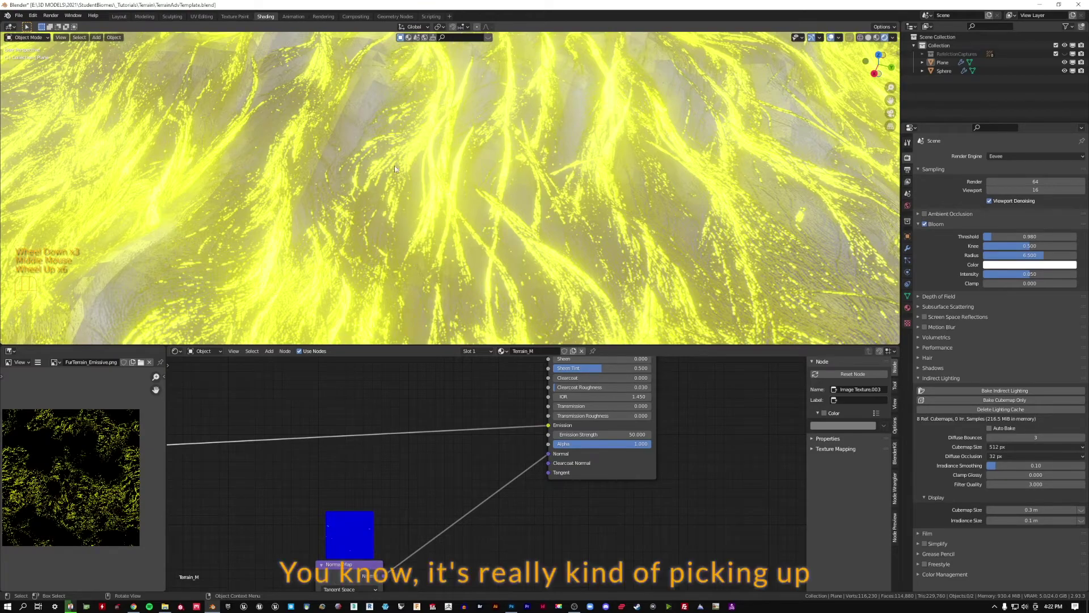
scroll(671, 192, "down", 4)
middle_click_drag(671, 192, 545, 142)
scroll(384, 187, "down", 2)
scroll(529, 153, "up", 2)
scroll(414, 236, "down", 1)
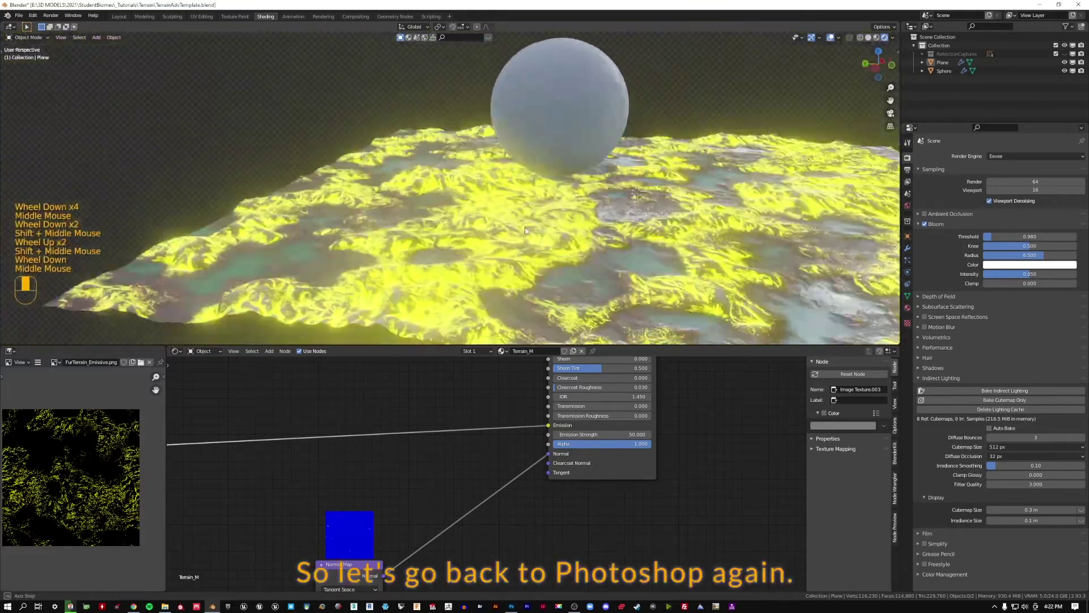
scroll(554, 136, "down", 1)
scroll(553, 137, "up", 2)
Switch to Photoshop and convert the roughness texture's Background layer to a Smart Object.
key("alt+Tab")
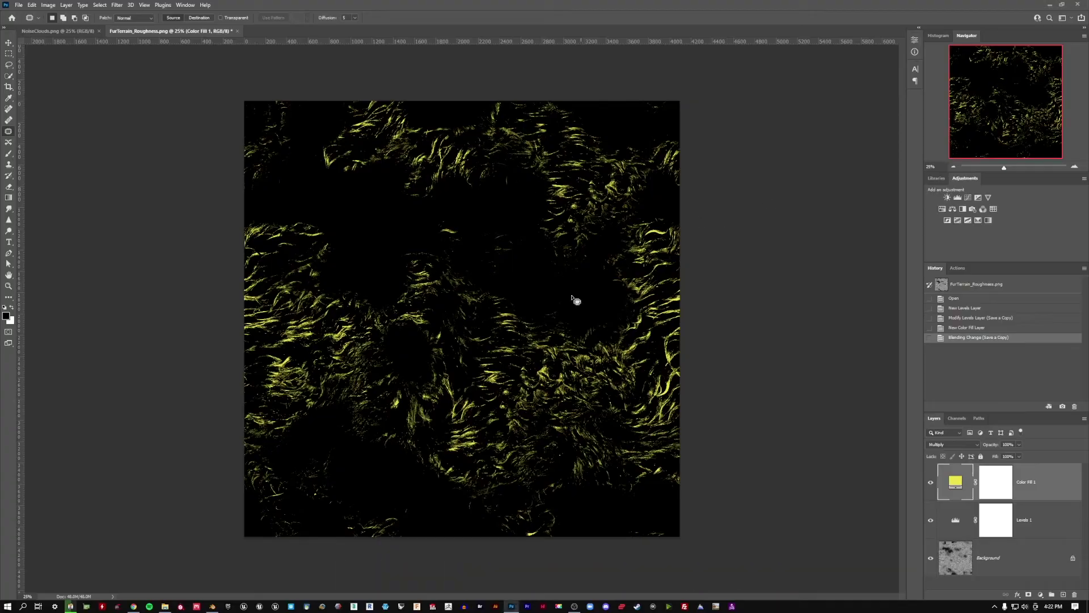
left_click(999, 567)
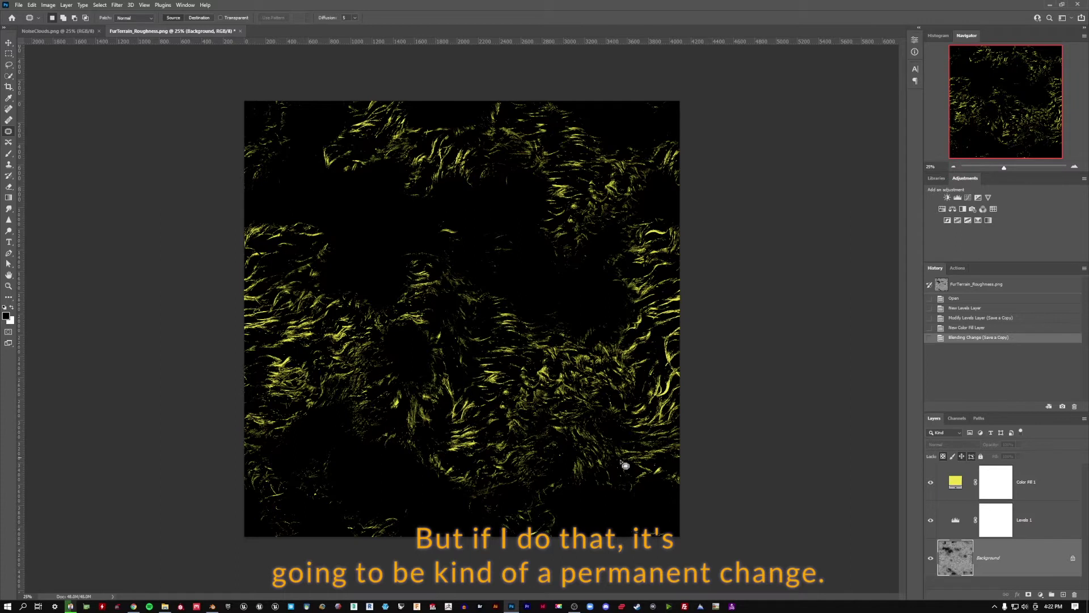
right_click(1032, 562)
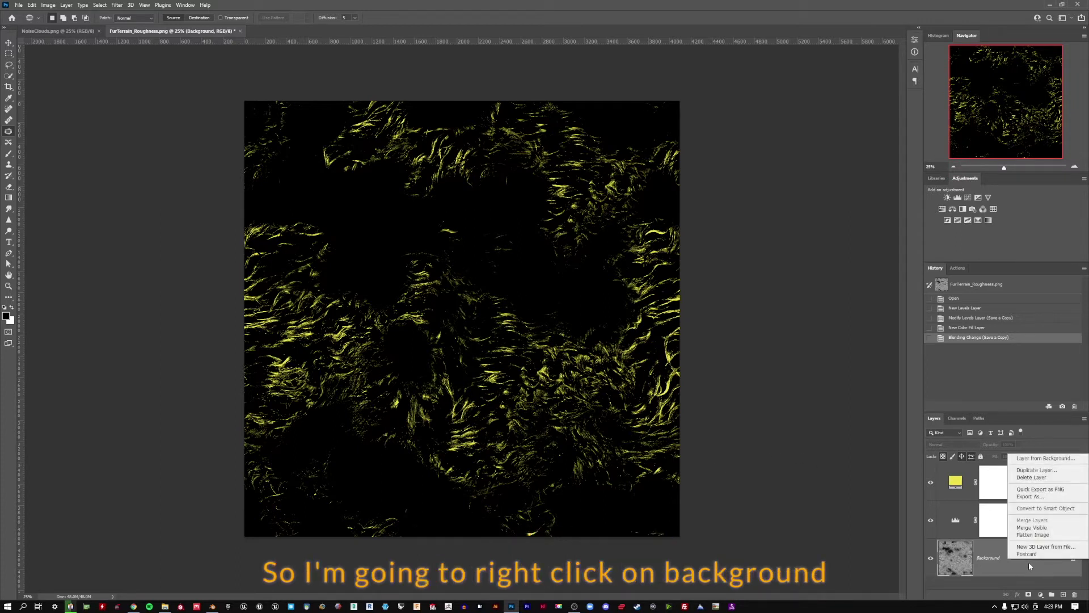
left_click(1063, 510)
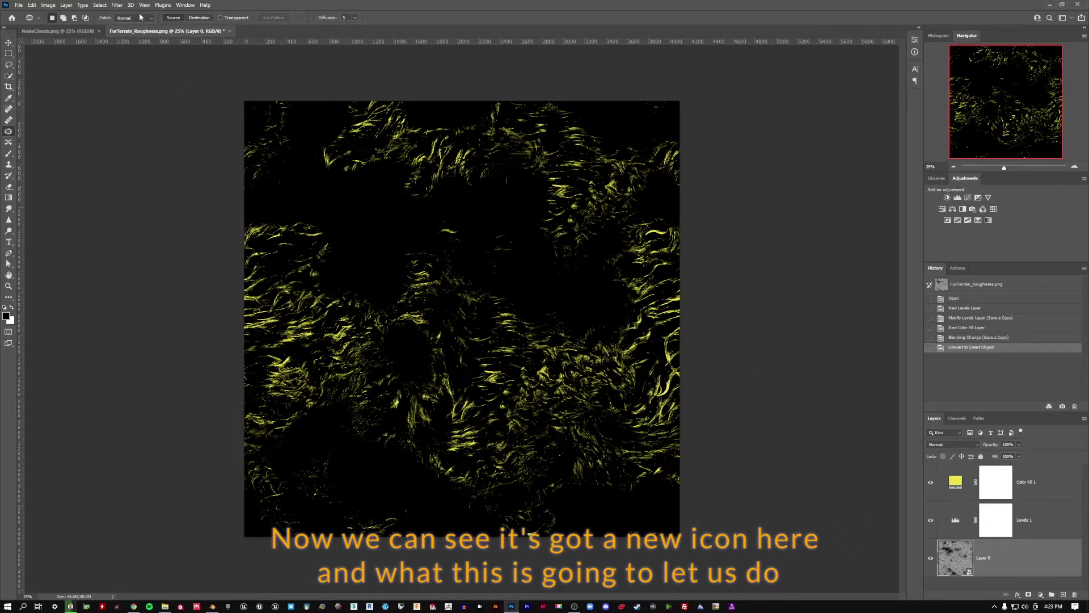
Apply a Gaussian Blur with a radius of 8.4 pixels to the Smart Object layer.
left_click(118, 5)
mouse_move(204, 114)
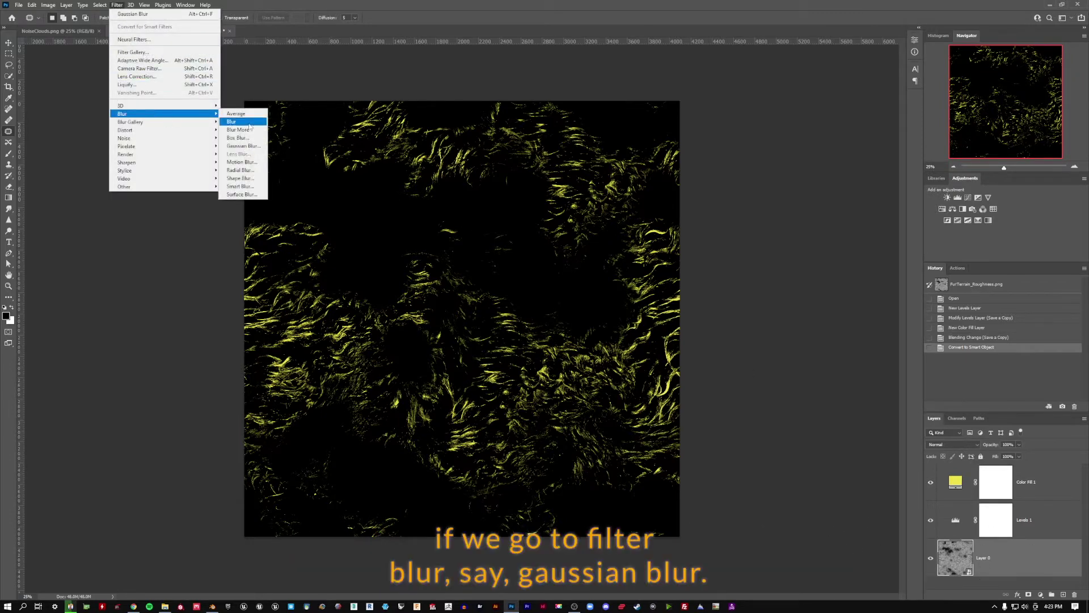
left_click(254, 149)
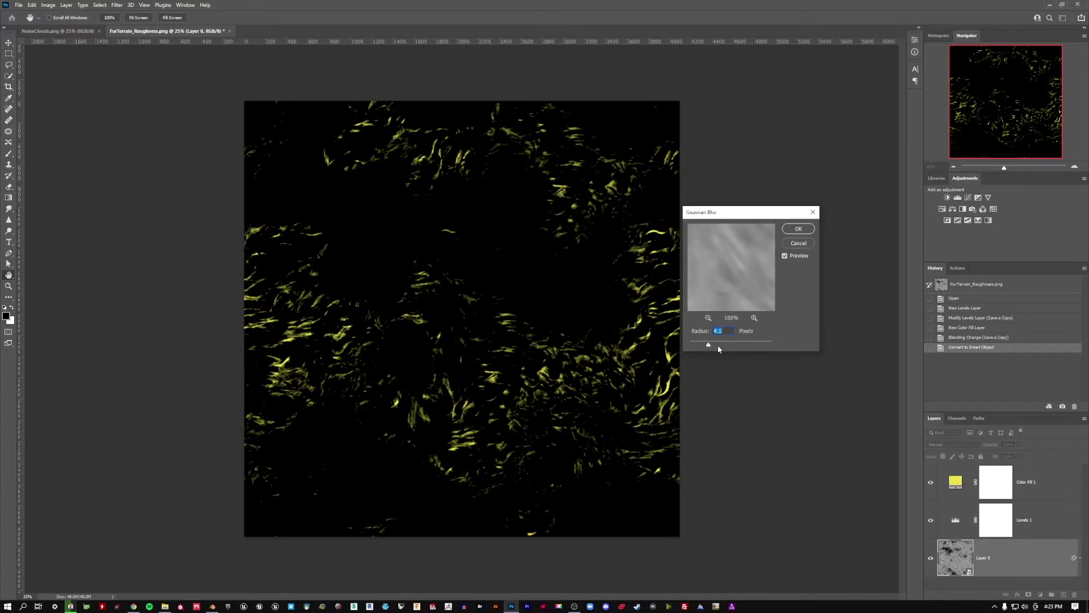
mouse_move(717, 345)
left_mouse_down()
mouse_move(740, 346)
mouse_move(718, 346)
left_mouse_up()
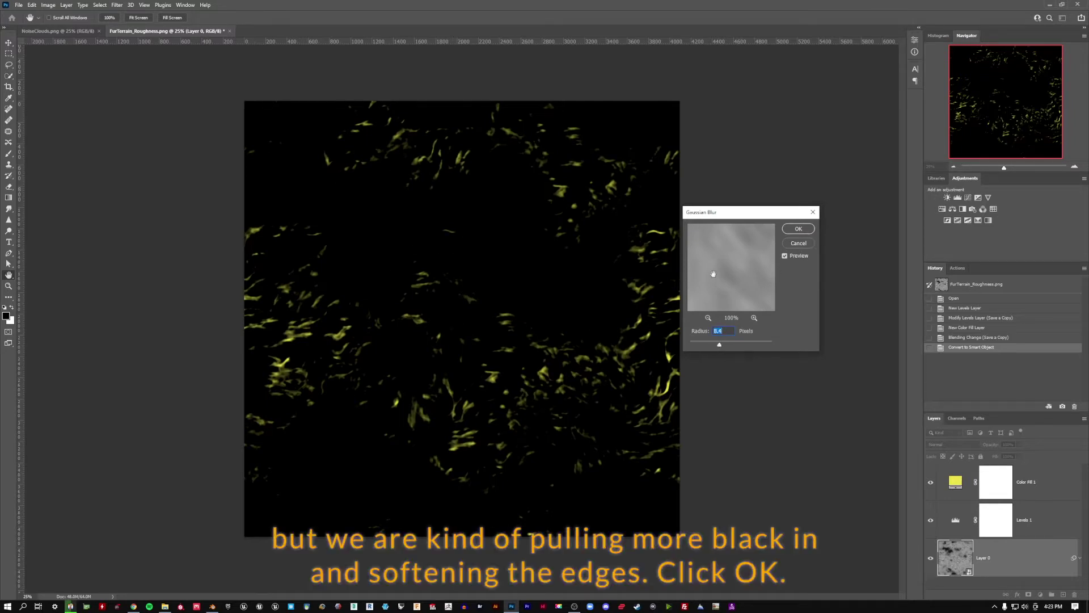
left_click(799, 229)
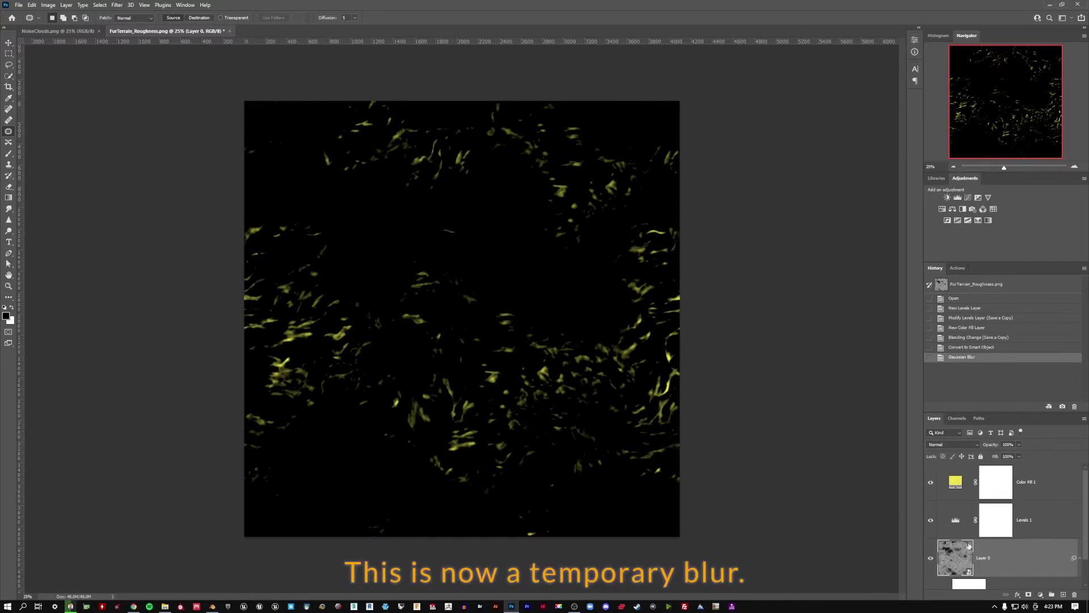
Turn the Gaussian Blur smart filter off and back on to compare the emissive map with and without it.
scroll(1034, 548, "down", 1)
left_click(956, 585)
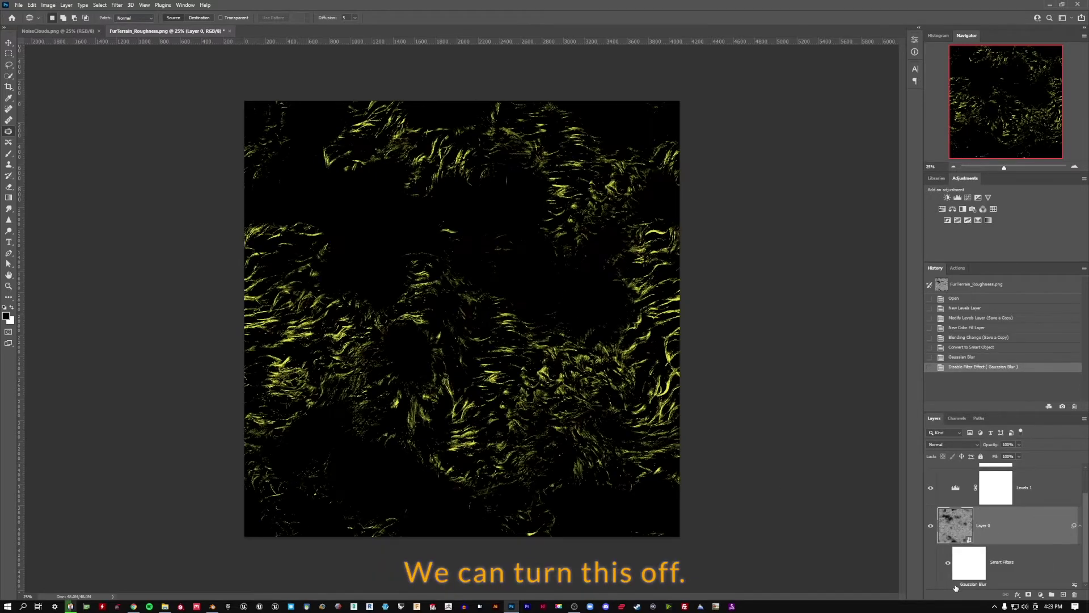
left_click(956, 584)
double_click(973, 584)
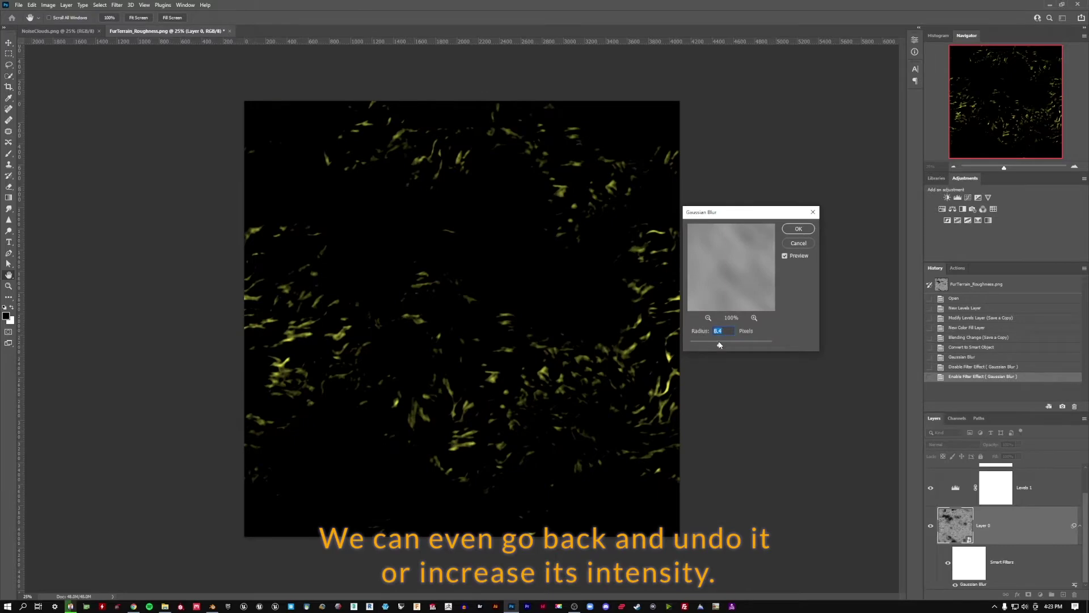
mouse_move(719, 343)
left_mouse_down()
mouse_move(682, 340)
mouse_move(777, 345)
mouse_move(732, 344)
left_mouse_up()
left_click(801, 245)
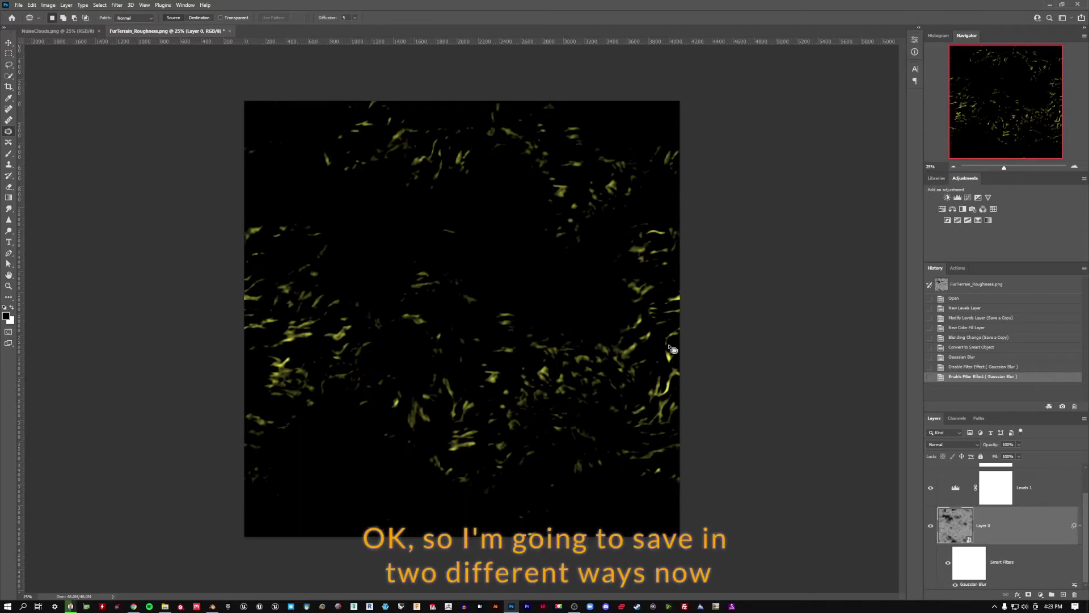
scroll(1010, 501, "up", 1)
scroll(1014, 553, "down", 1)
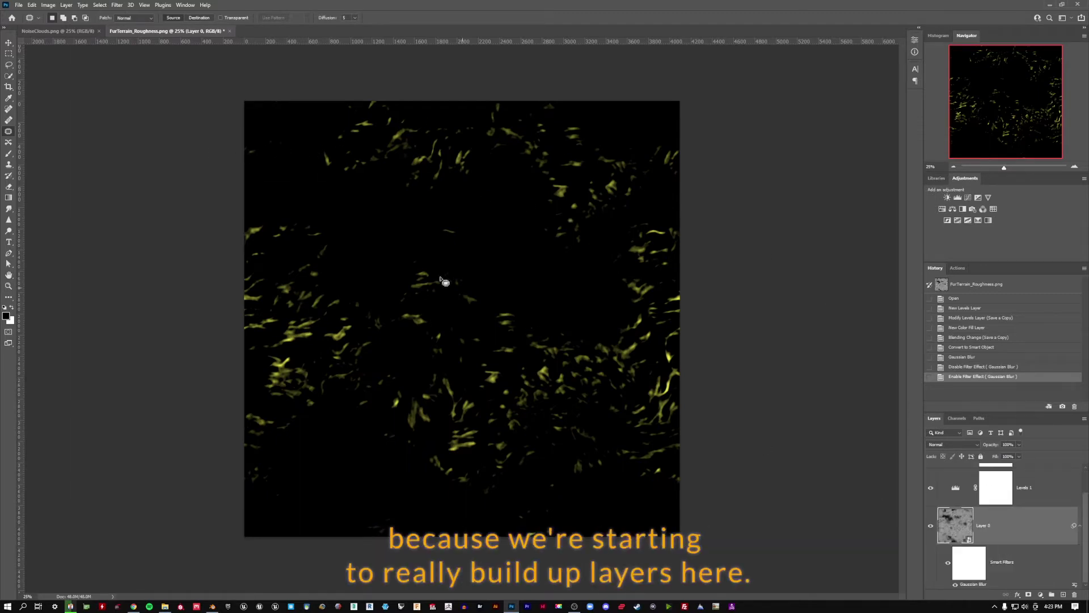
Save the layered document as a TIFF over FurTerrain_Emissive in the TIFF folder, keeping the default TIFF options.
left_click(18, 5)
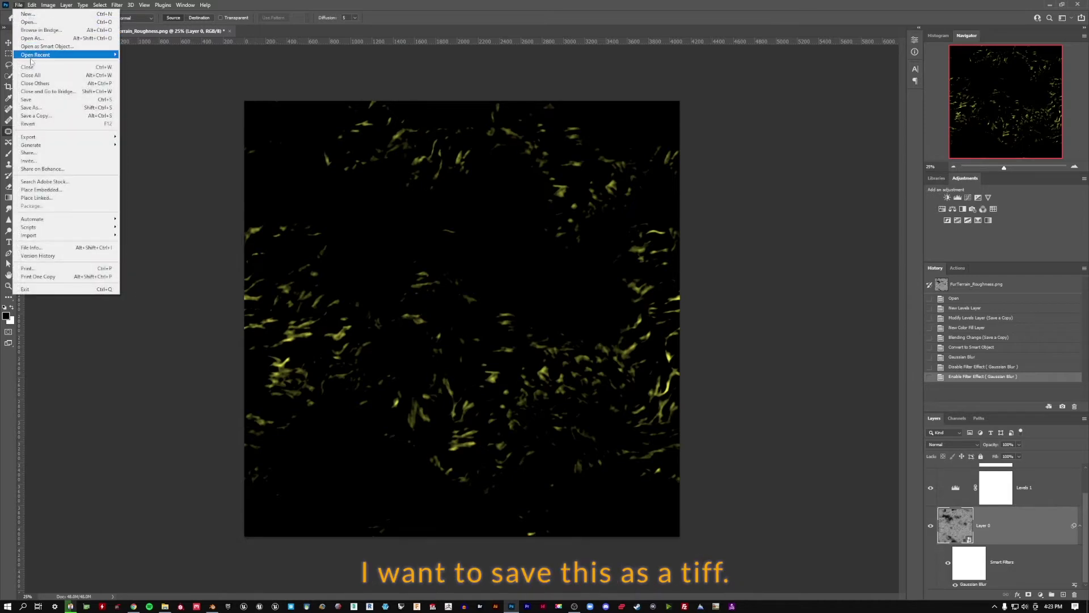
left_click(37, 107)
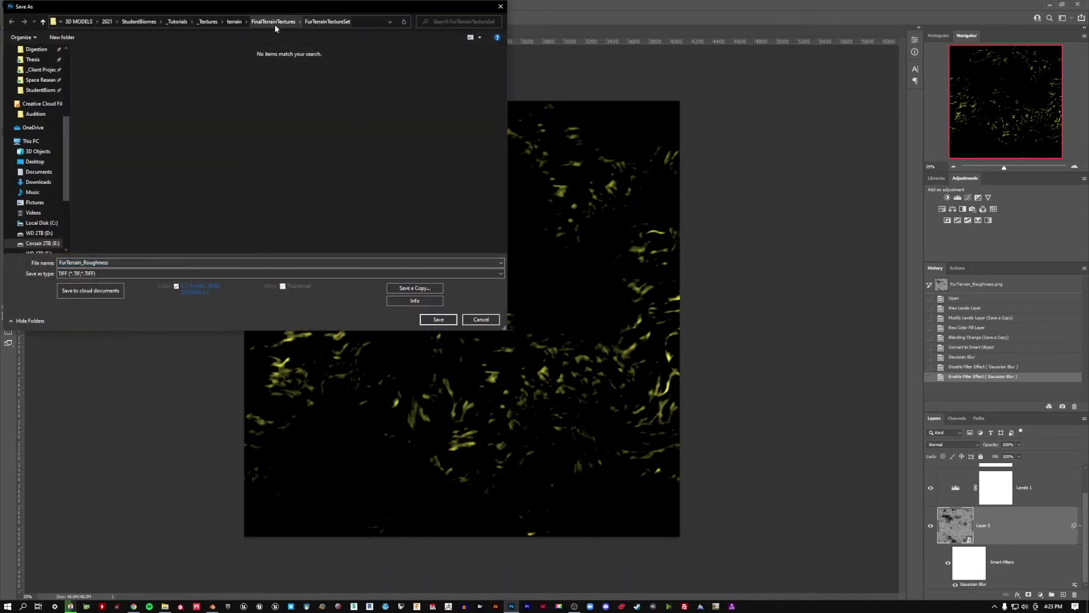
left_click(275, 23)
left_click(135, 74)
double_click(135, 76)
left_click(94, 97)
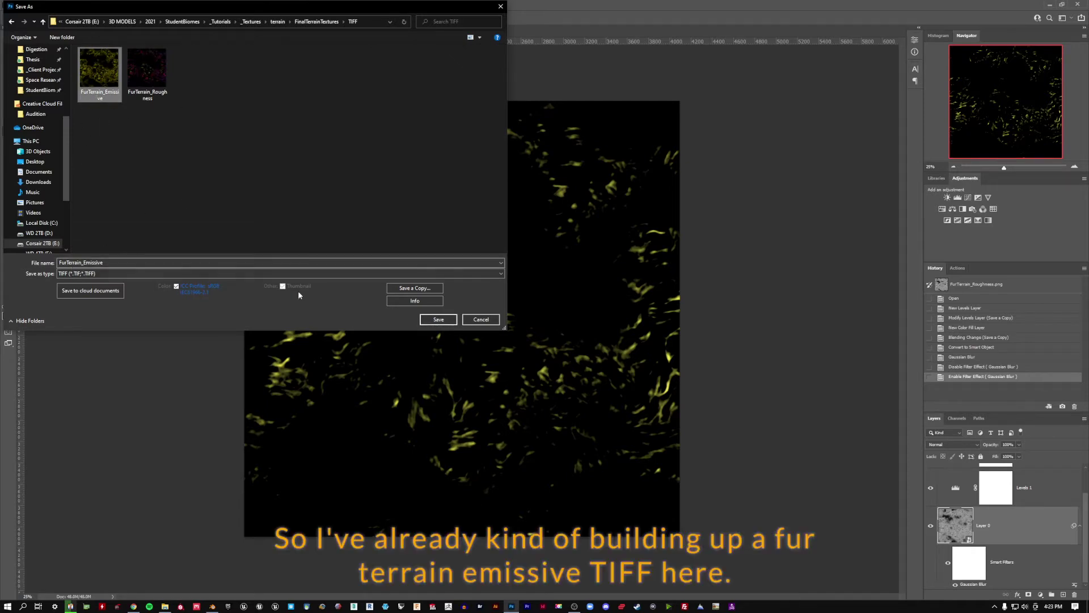
left_click(445, 322)
left_click(567, 305)
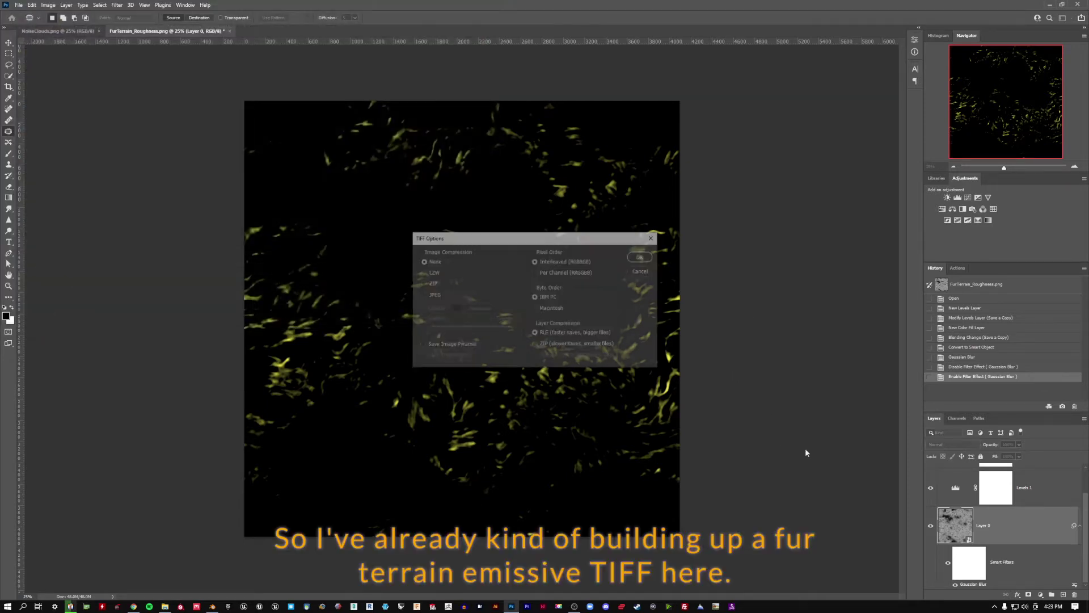
left_click(641, 257)
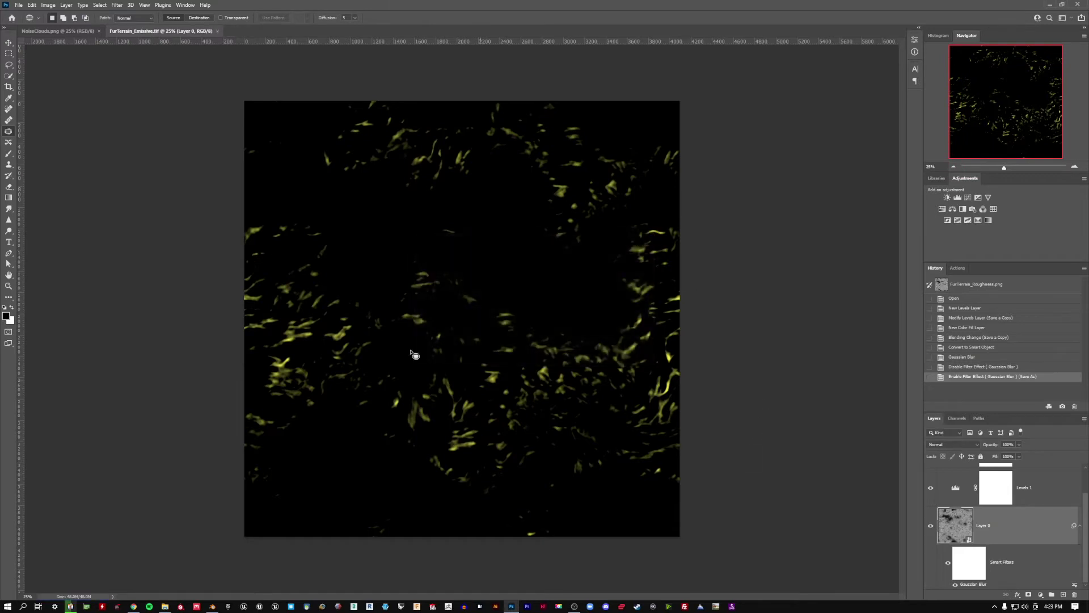
Save a PNG copy over FurTerrain_Emissive in the FurTerrainTextureSet folder.
left_click(18, 5)
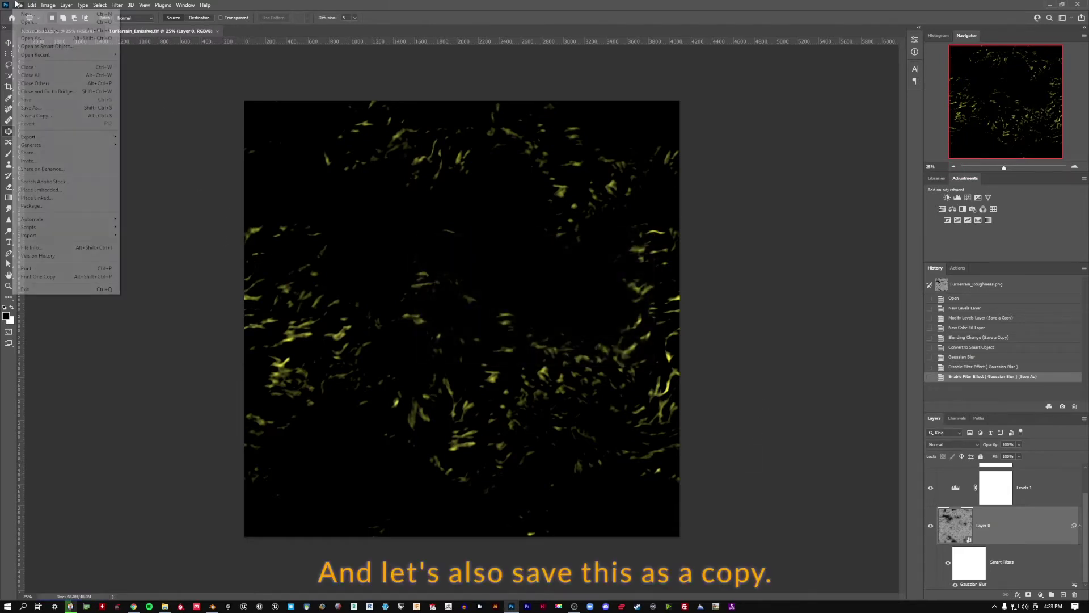
left_click(28, 115)
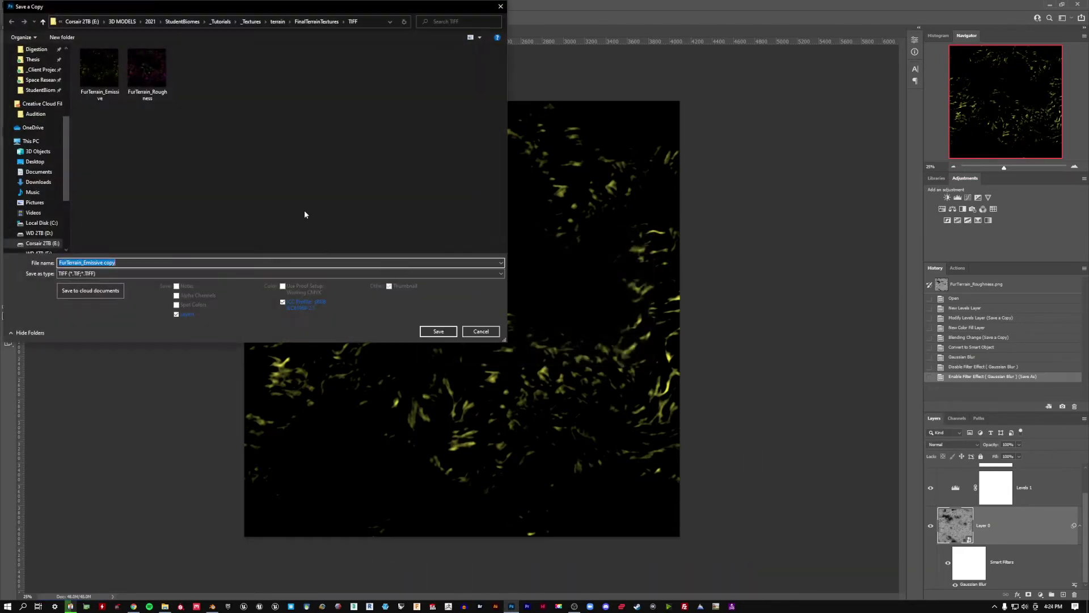
left_click(309, 23)
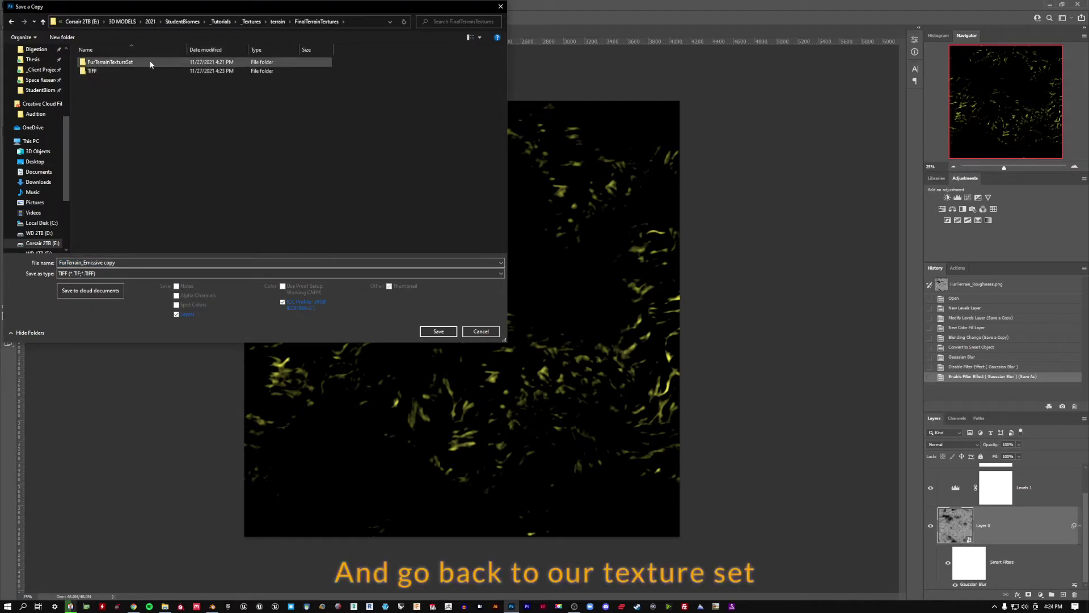
double_click(162, 64)
left_click(146, 272)
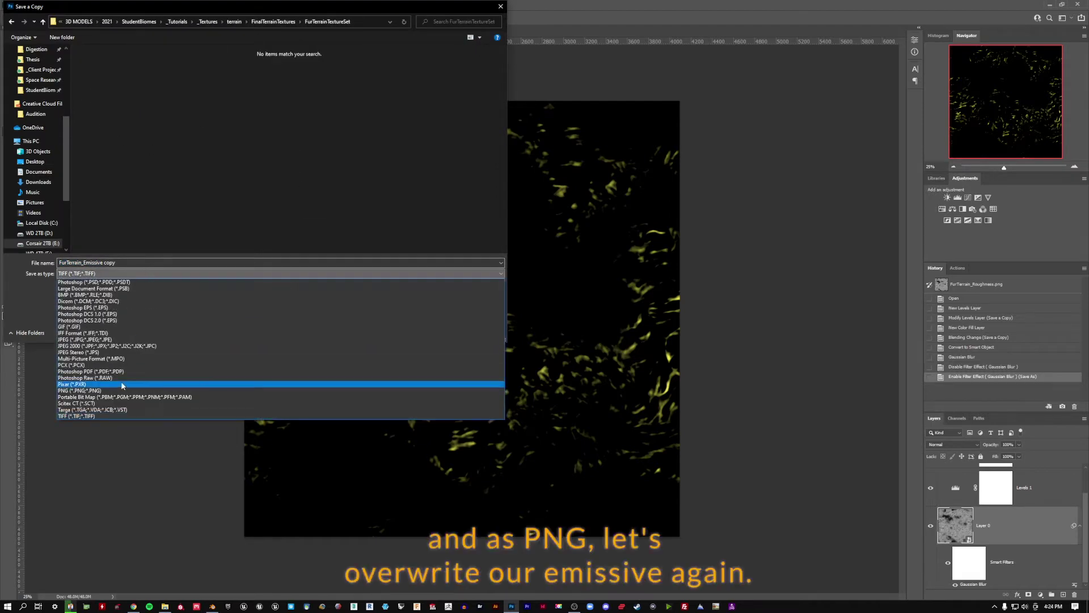
left_click(124, 390)
left_click(149, 96)
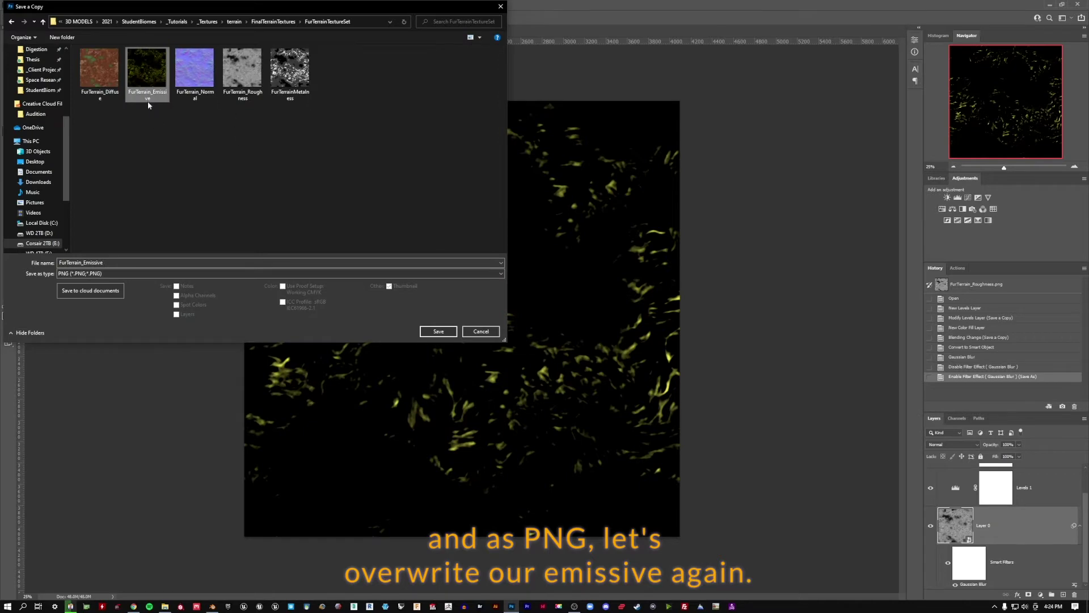
left_click(420, 330)
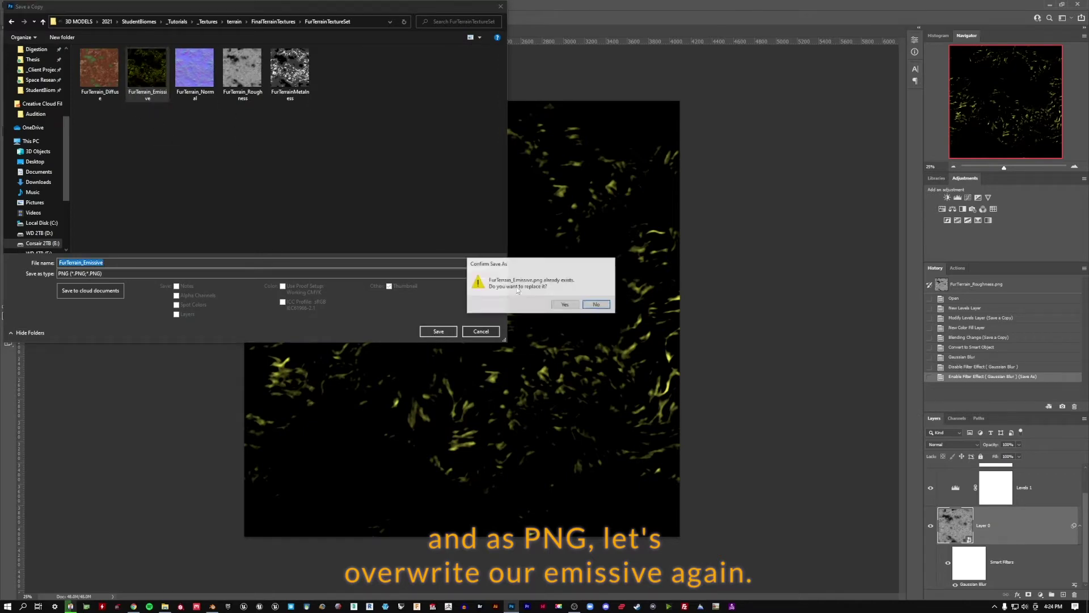
left_click(573, 307)
left_click(535, 239)
Switch to Blender and reload the FurTerrain_Emissive.png image from disk.
key("alt+Tab")
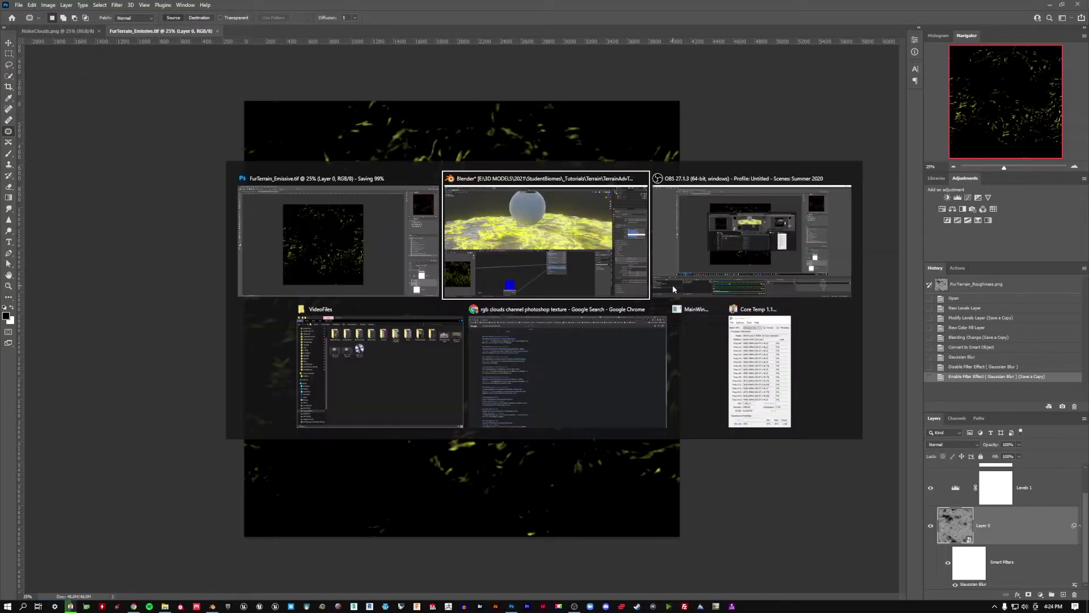
left_click(38, 363)
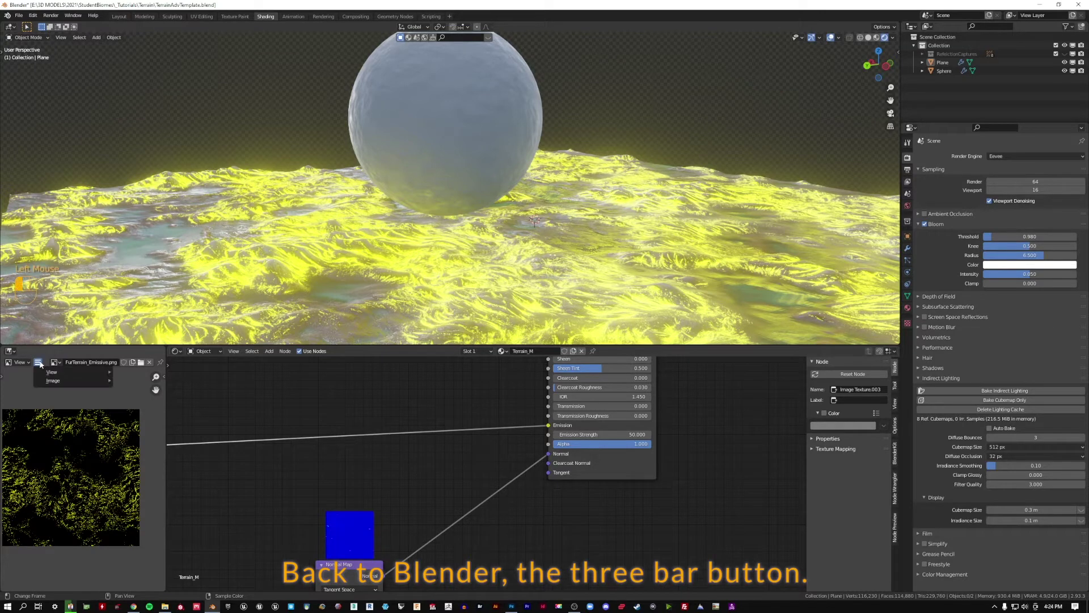
mouse_move(67, 381)
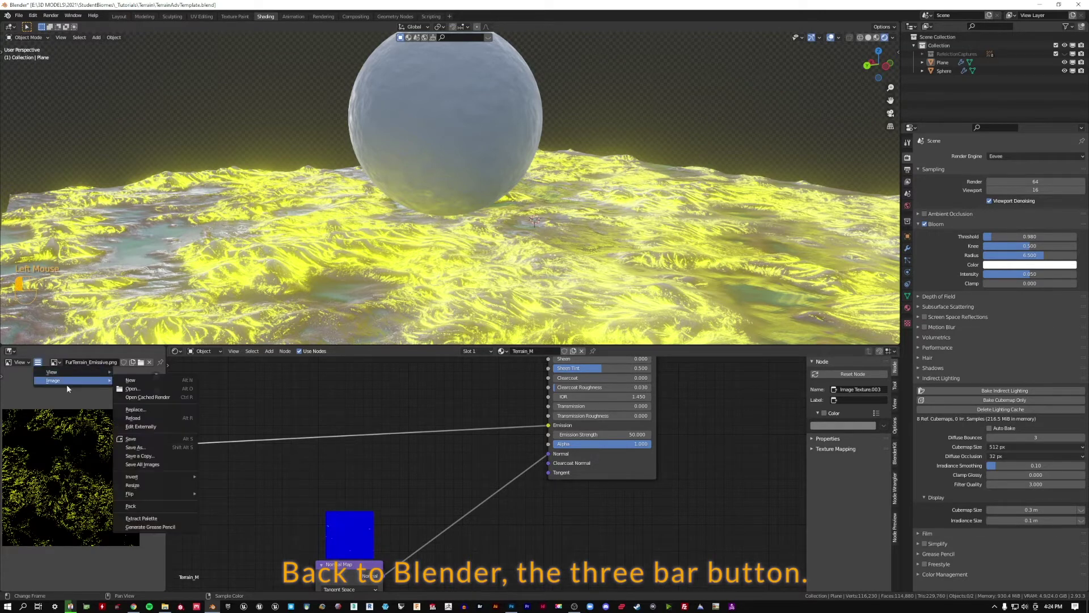
left_click(166, 419)
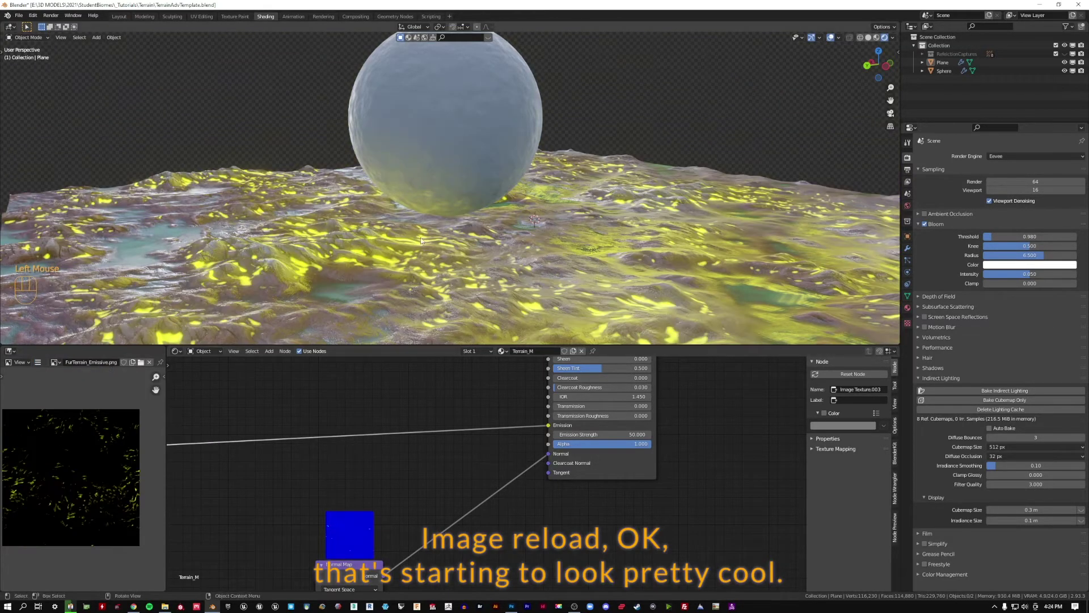
Examine the blurred yellow emission across the terrain and around the sphere from several angles and distances.
middle_click_drag(454, 212, 238, 227)
scroll(255, 244, "down", 2)
middle_click_drag(289, 301, 400, 214, "shift")
scroll(400, 220, "up", 4)
scroll(401, 239, "down", 2)
scroll(403, 238, "down", 2)
scroll(477, 202, "up", 2)
middle_click_drag(477, 203, 454, 128)
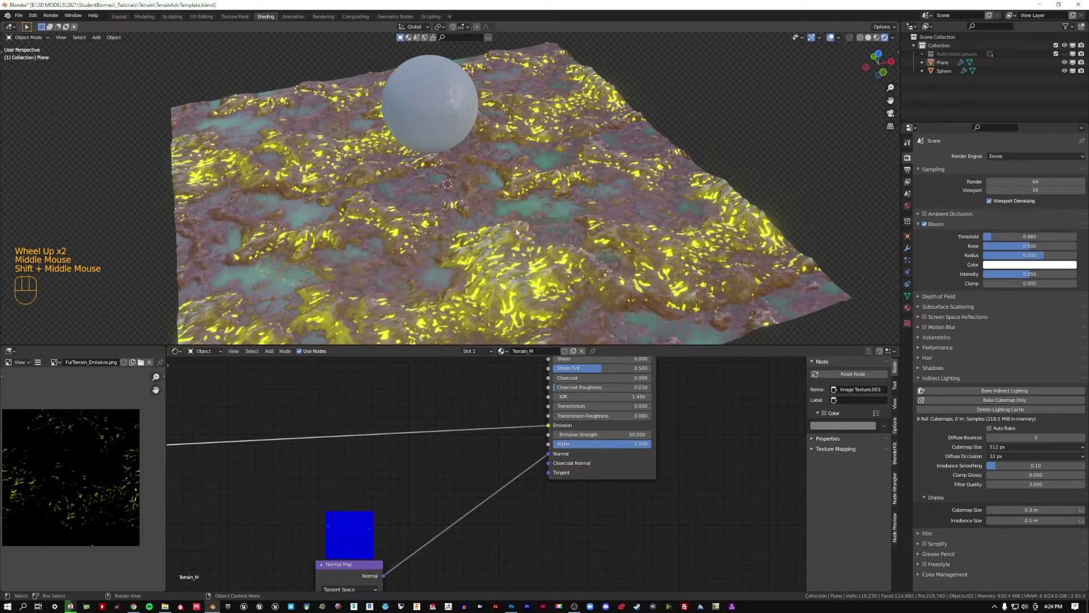
scroll(453, 130, "up", 1)
middle_click_drag(434, 169, 466, 261, "shift")
scroll(308, 208, "up", 2)
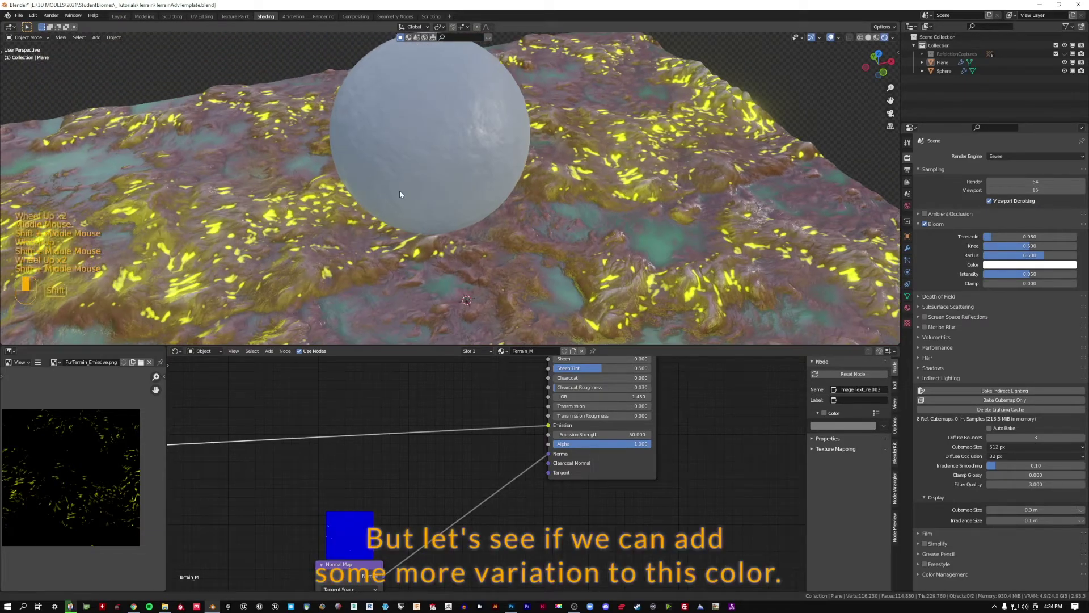
middle_click_drag(399, 190, 426, 158, "shift")
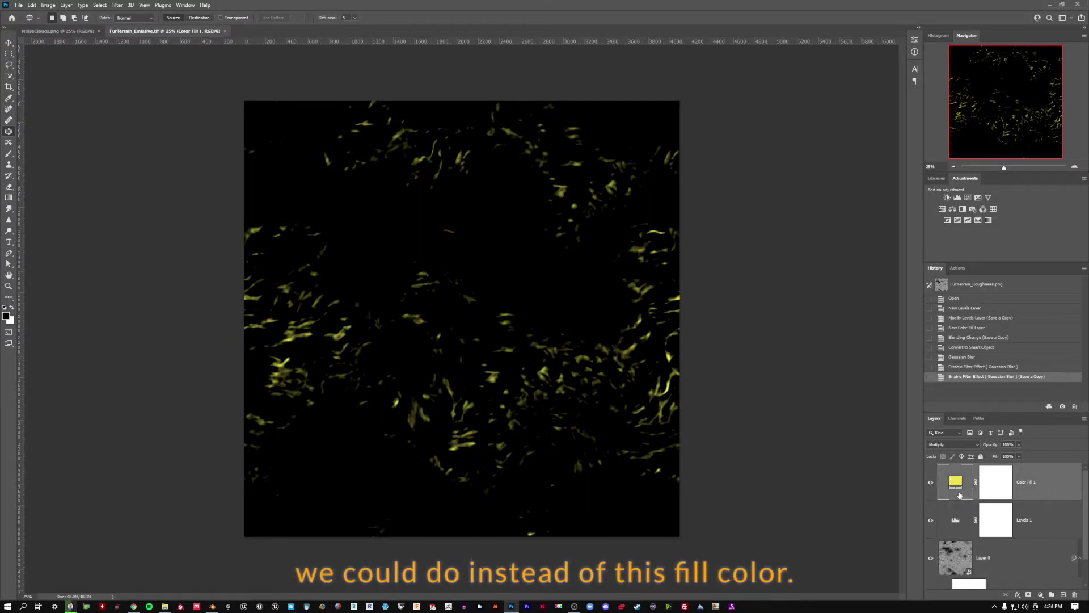
In Photoshop, add a linear Gradient Fill layer above Color Fill 1 using the Orange_05 preset from the Oranges group.
left_click(1040, 594)
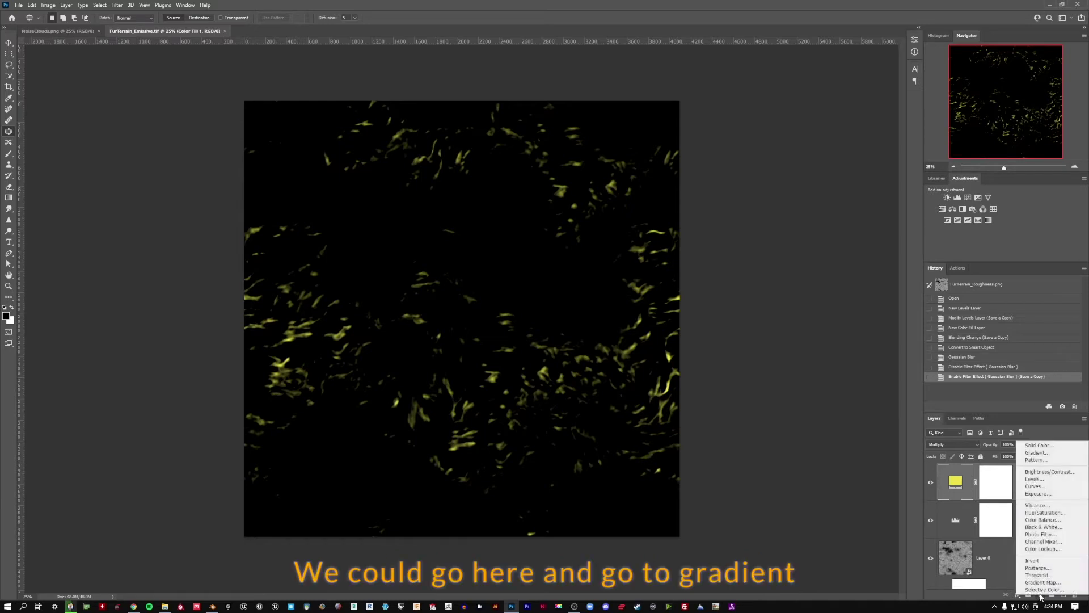
left_click(1044, 453)
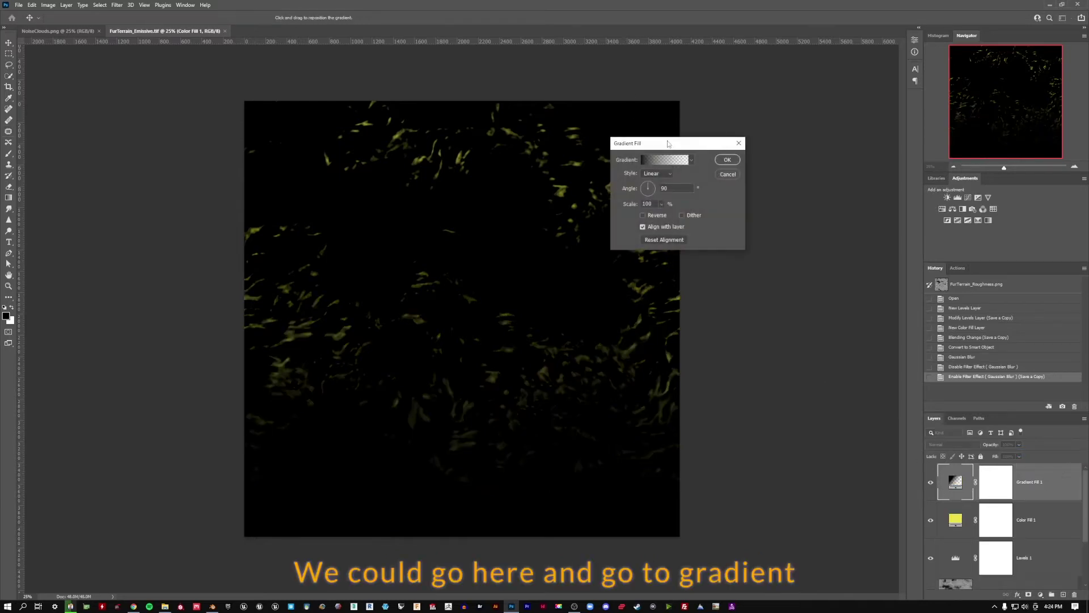
left_click(667, 161)
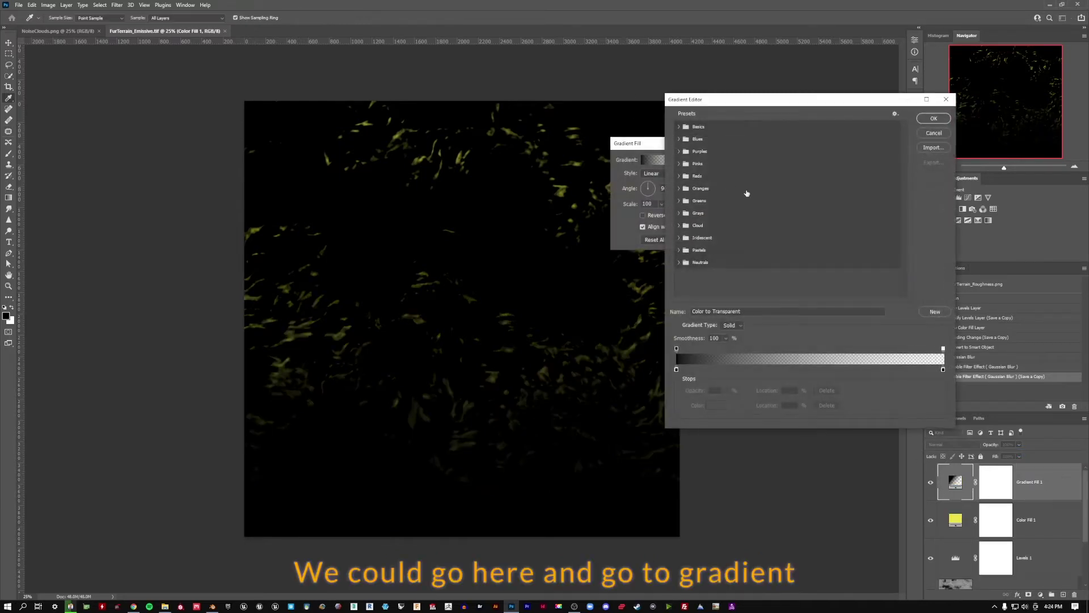
left_click(680, 188)
left_click(744, 201)
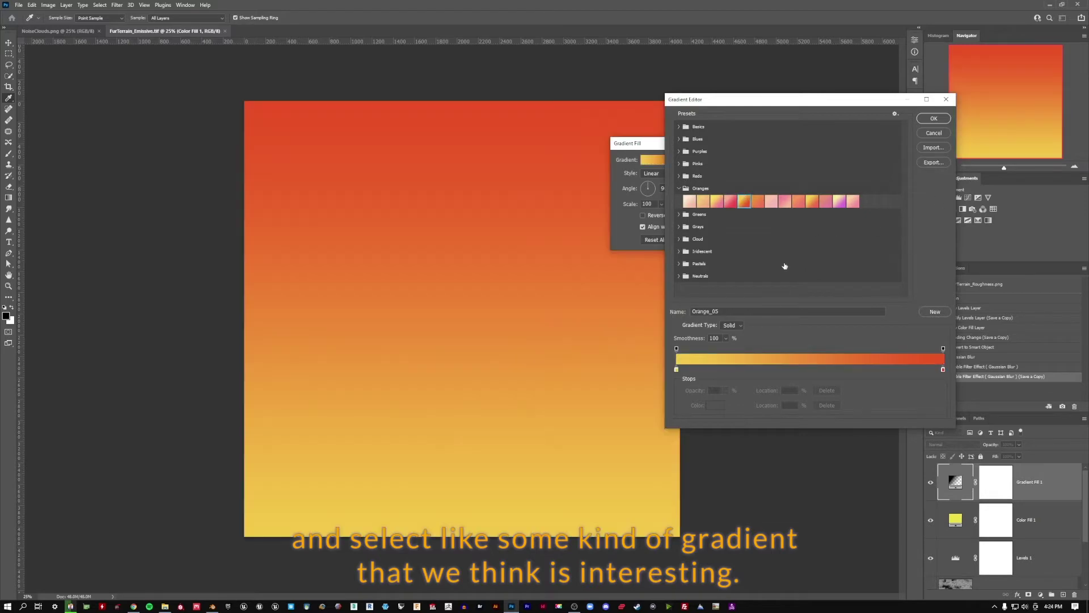
left_click(933, 118)
left_click(728, 160)
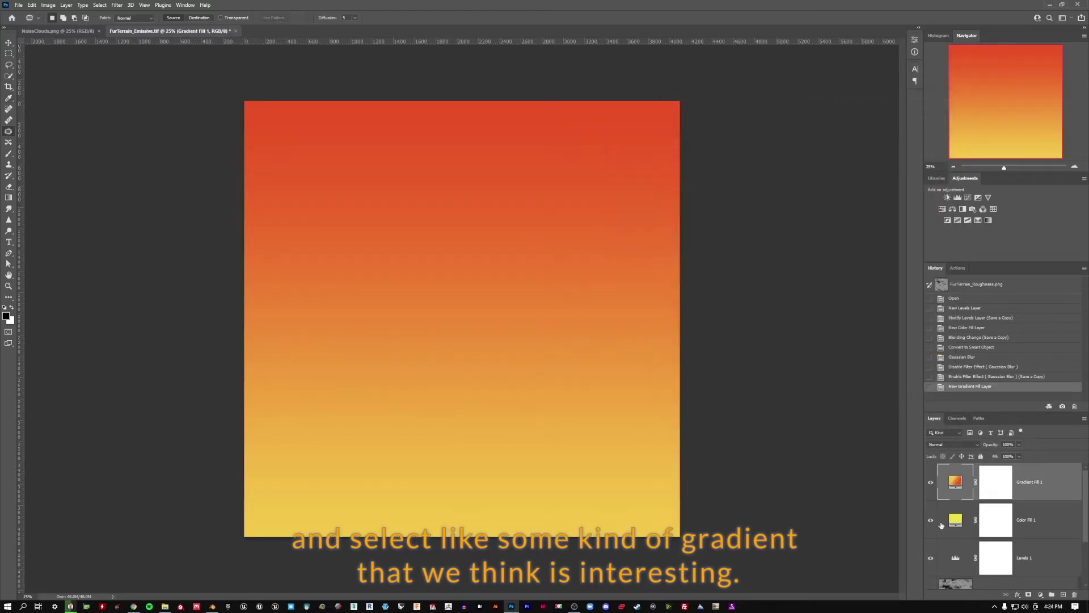
Hide the yellow Color Fill 1 layer and set the gradient fill layer's blending mode to Multiply.
left_click(930, 520)
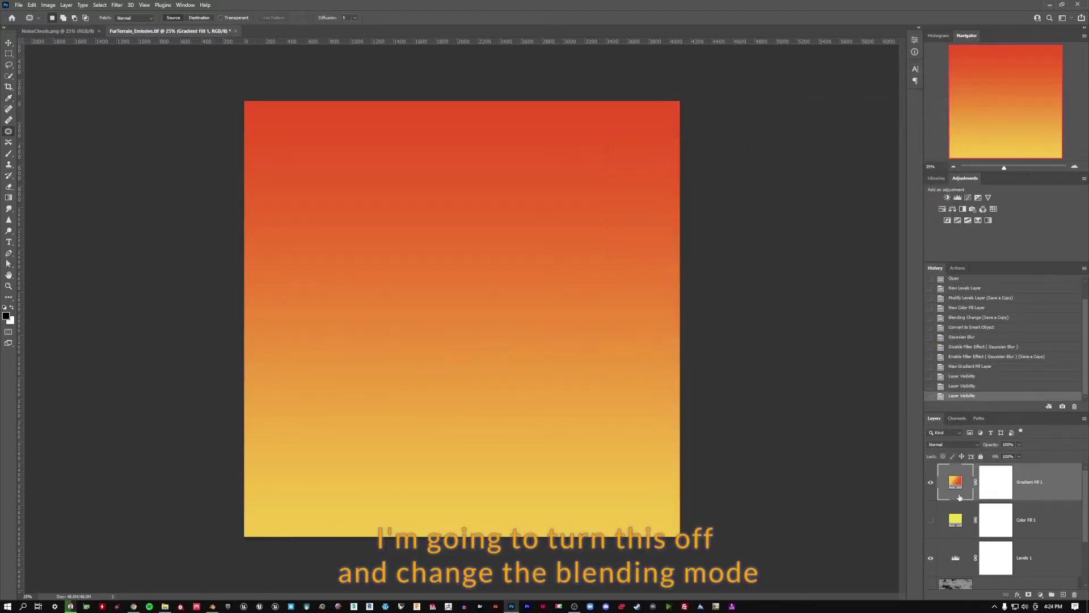
left_click(950, 446)
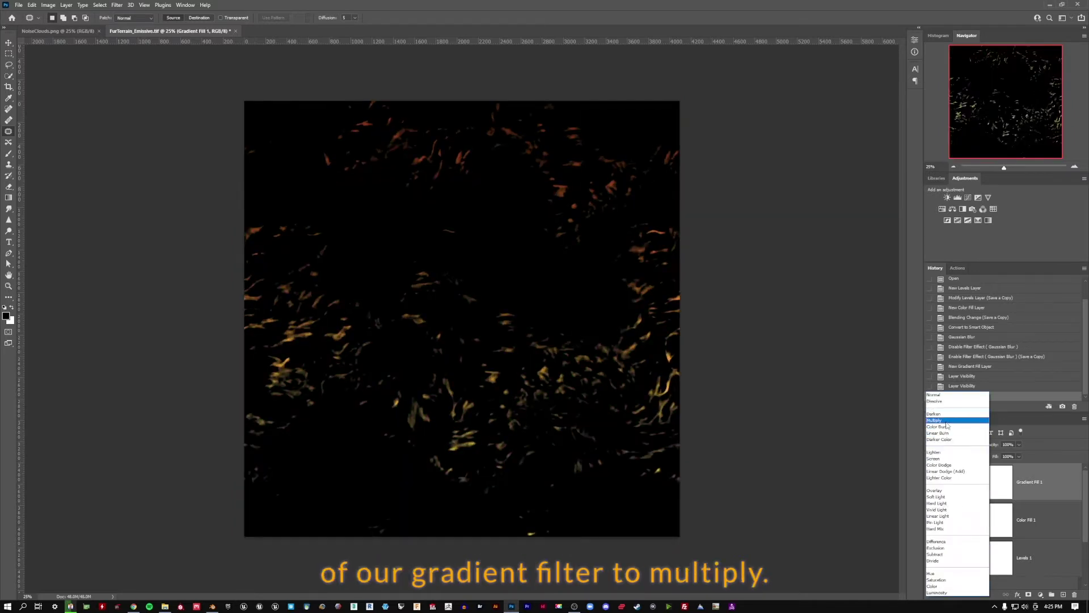
left_click(946, 421)
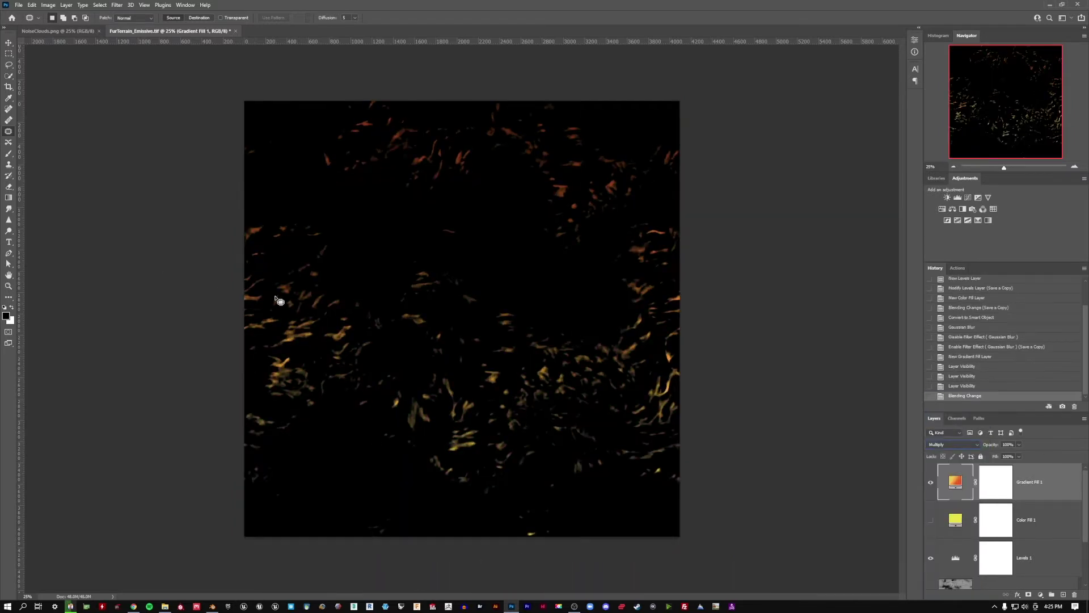
Save a PNG copy of the orange gradient map in FurTerrainTextureSet, replacing FurTerrain_Emissive.png.
left_click(19, 4)
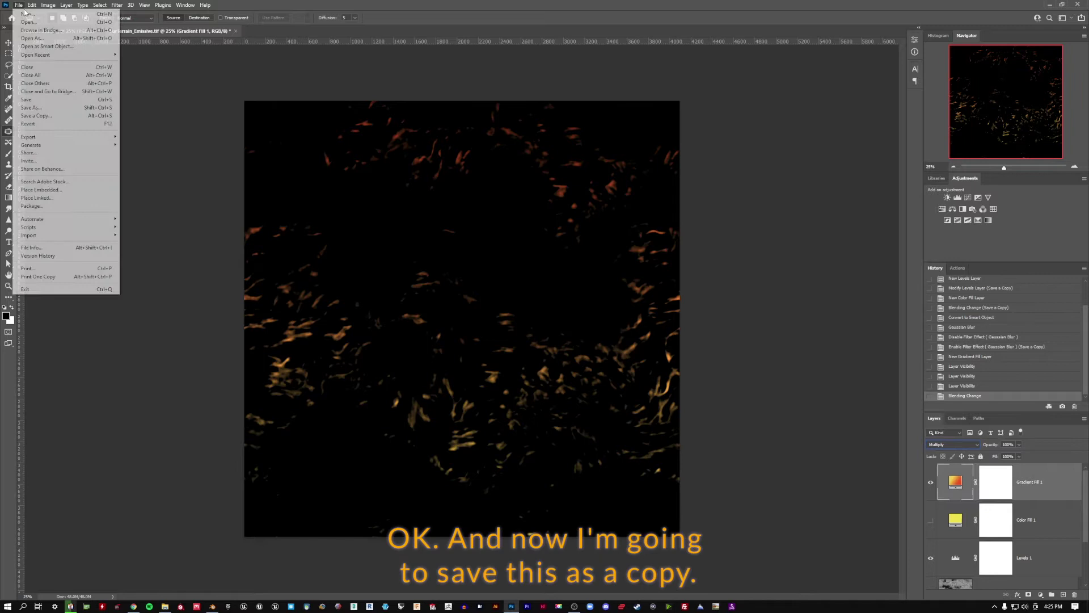
left_click(35, 115)
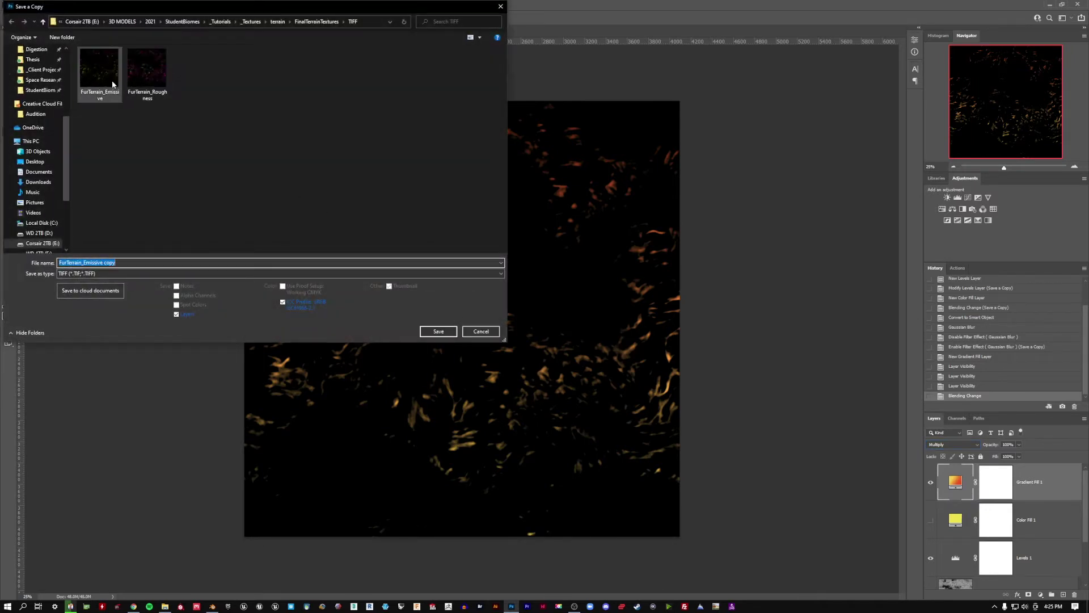
left_click(317, 23)
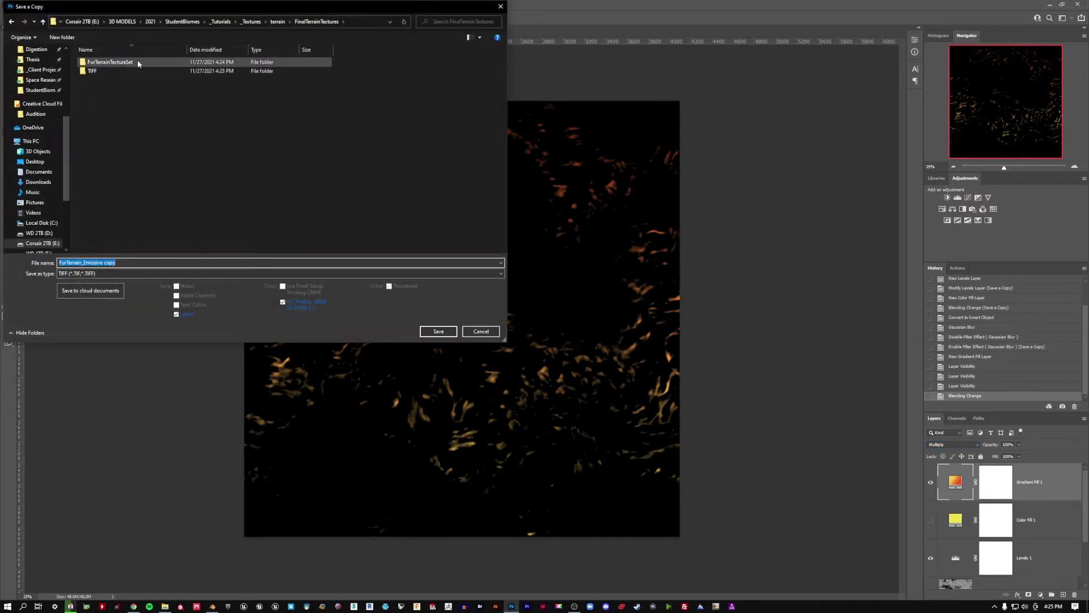
double_click(113, 62)
left_click(108, 273)
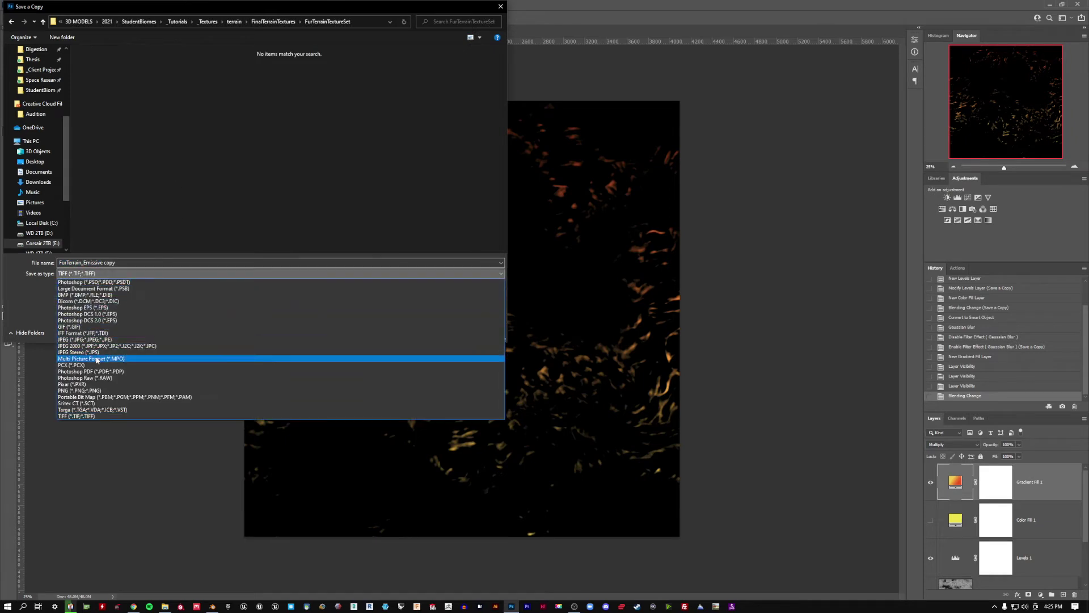
left_click(107, 391)
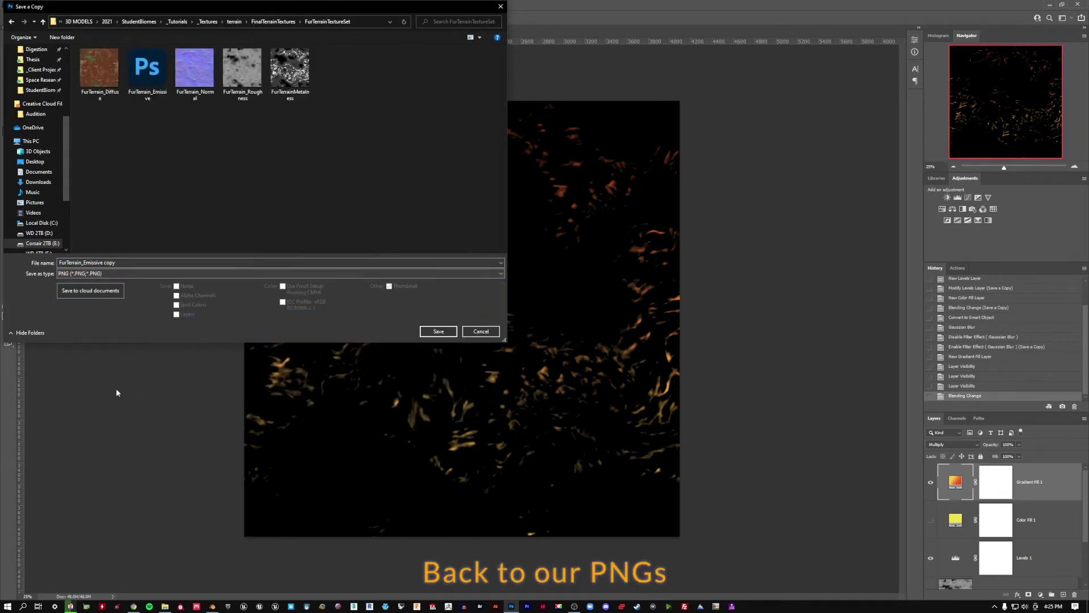
left_click(147, 87)
left_click(439, 332)
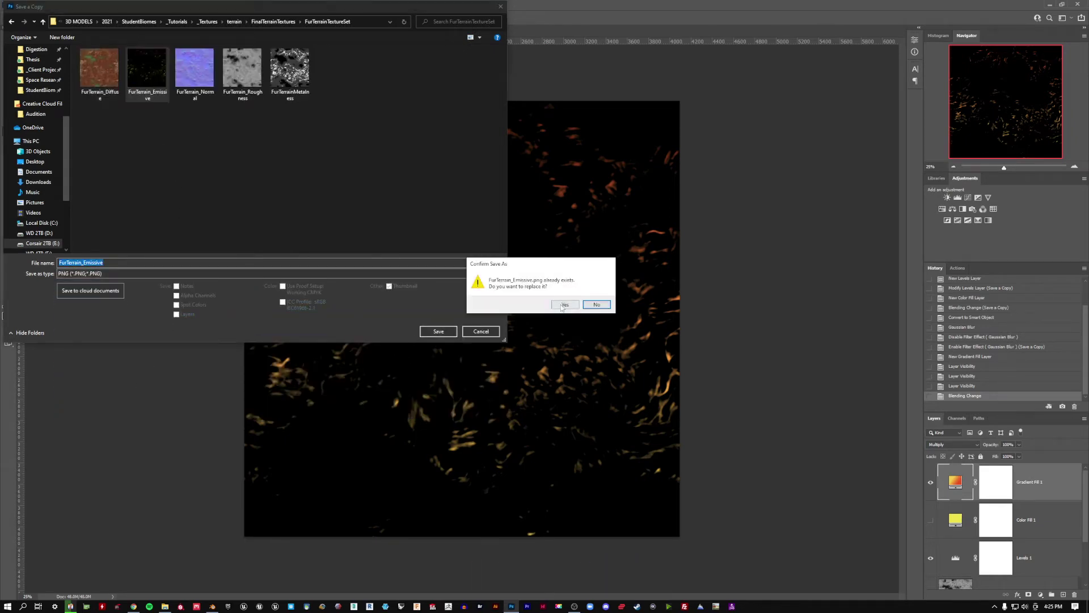
left_click(562, 303)
left_click(537, 238)
Switch to Blender, reload FurTerrain_Emissive.png from disk and inspect the gradient-coloured emission across the whole terrain.
key("alt+Tab")
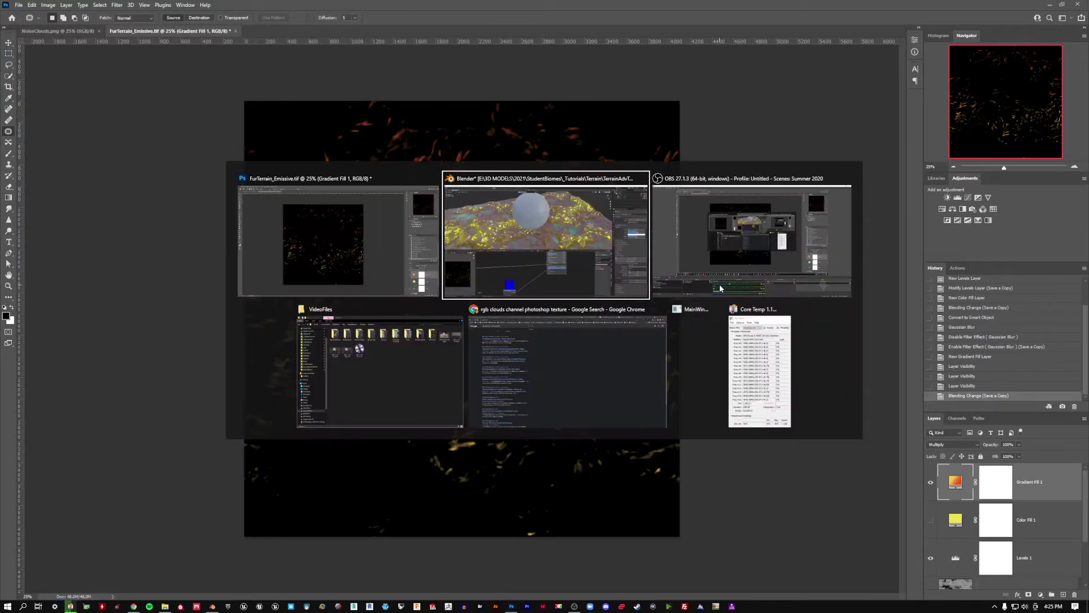
left_click(38, 362)
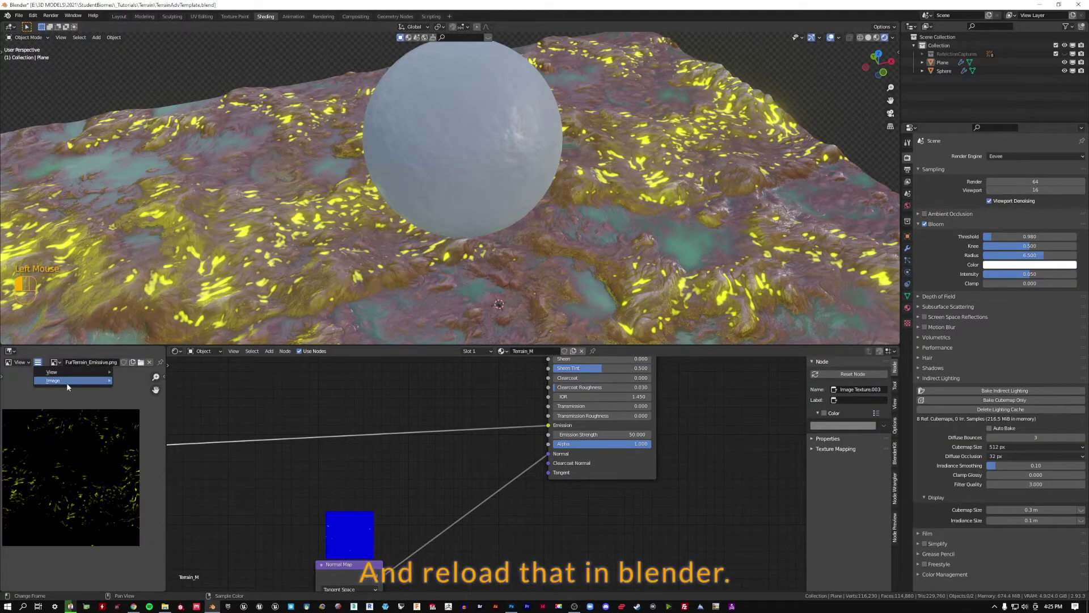
left_click(36, 364)
mouse_move(52, 382)
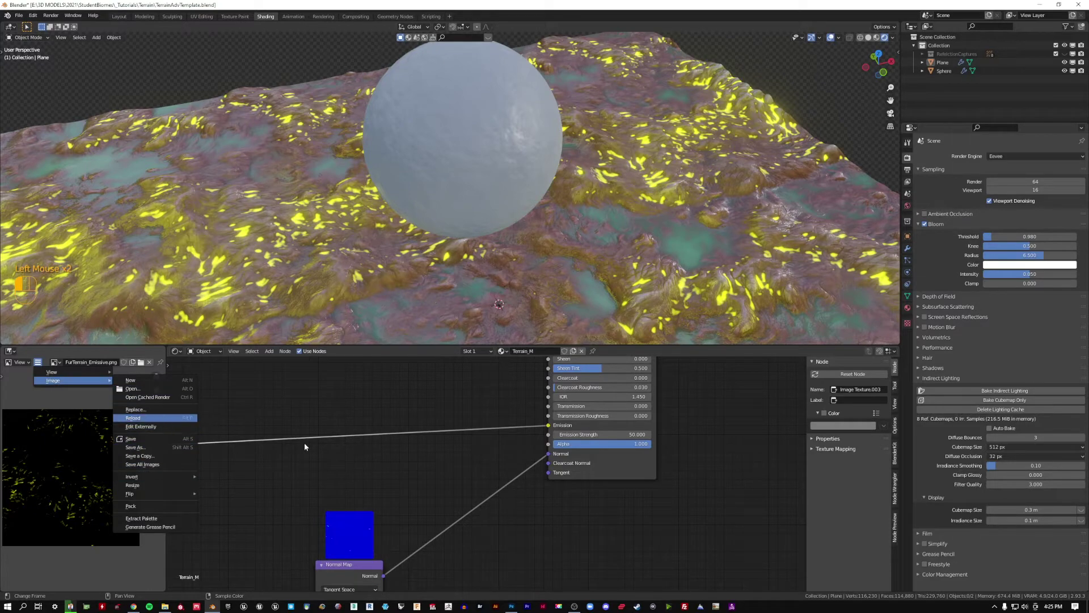
left_click(133, 418)
middle_click_drag(627, 169, 530, 246)
scroll(670, 203, "down", 3)
middle_click_drag(595, 240, 543, 178)
middle_click_drag(387, 239, 588, 211, "shift")
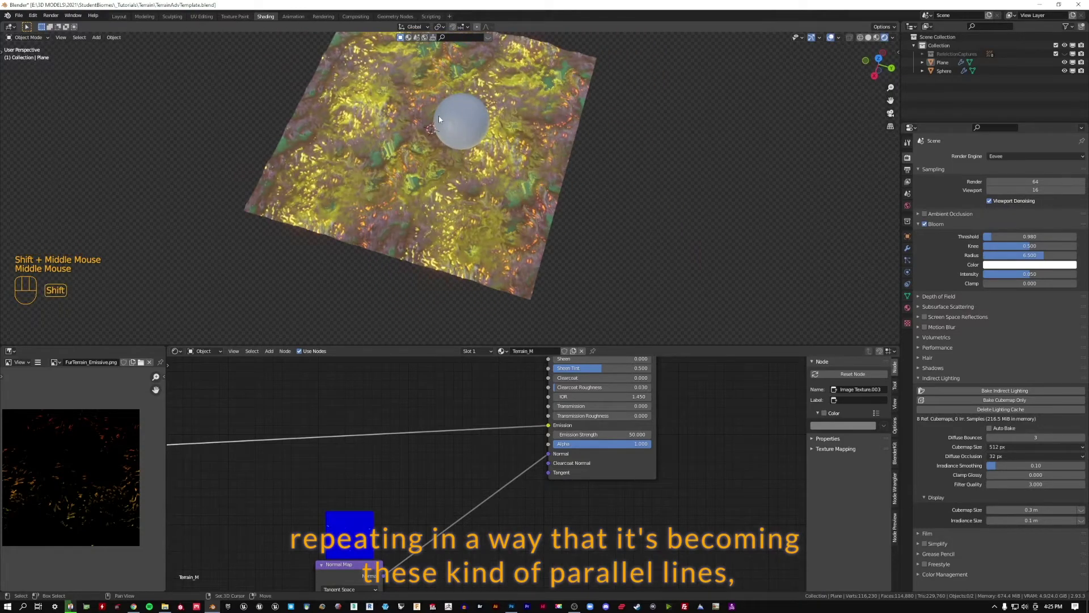
middle_click_drag(383, 180, 435, 206, "shift")
Switch to Photoshop, set the Gradient Fill 1 layer's style to Radial and hide Layer 0.
key("alt+Tab")
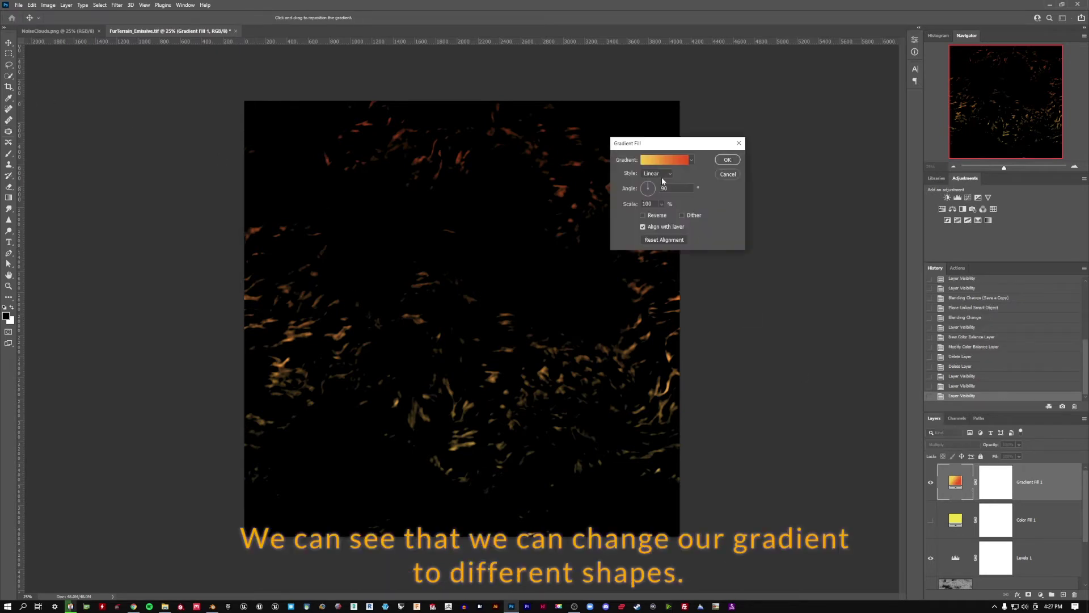
left_click(661, 173)
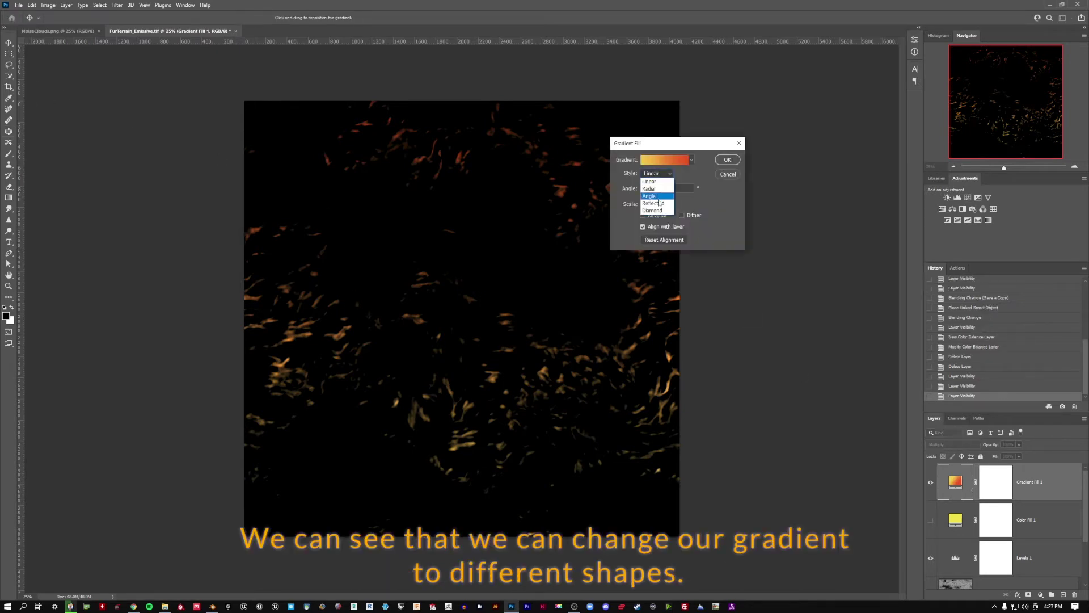
left_click(656, 189)
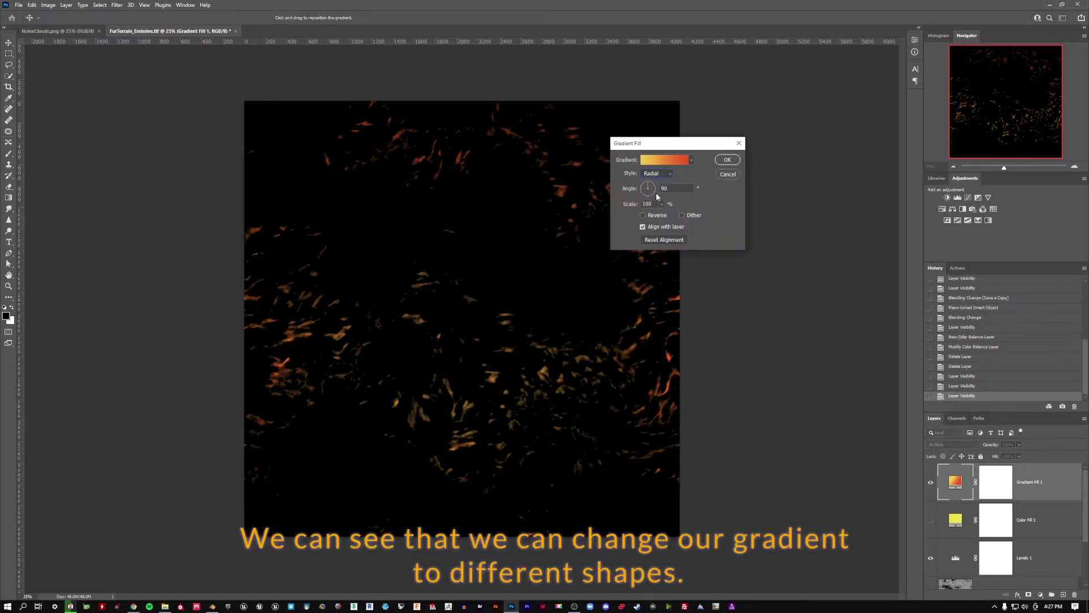
left_click(728, 162)
scroll(1001, 519, "down", 3)
left_click(930, 525)
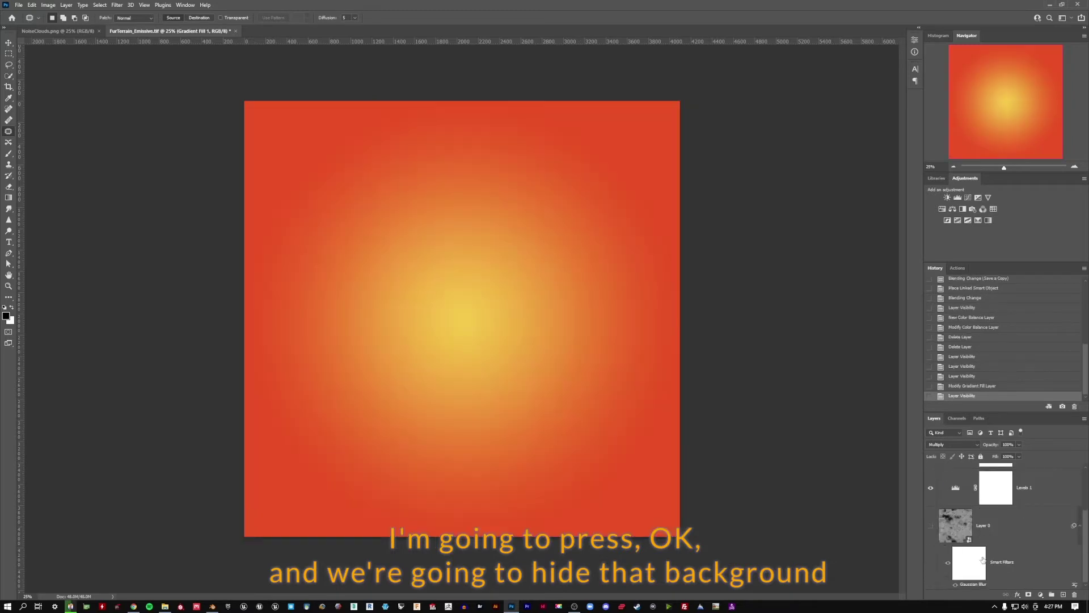
Try the Angle, Reflected, Diamond and Linear styles on the gradient fill and settle on Radial.
scroll(983, 560, "up", 3)
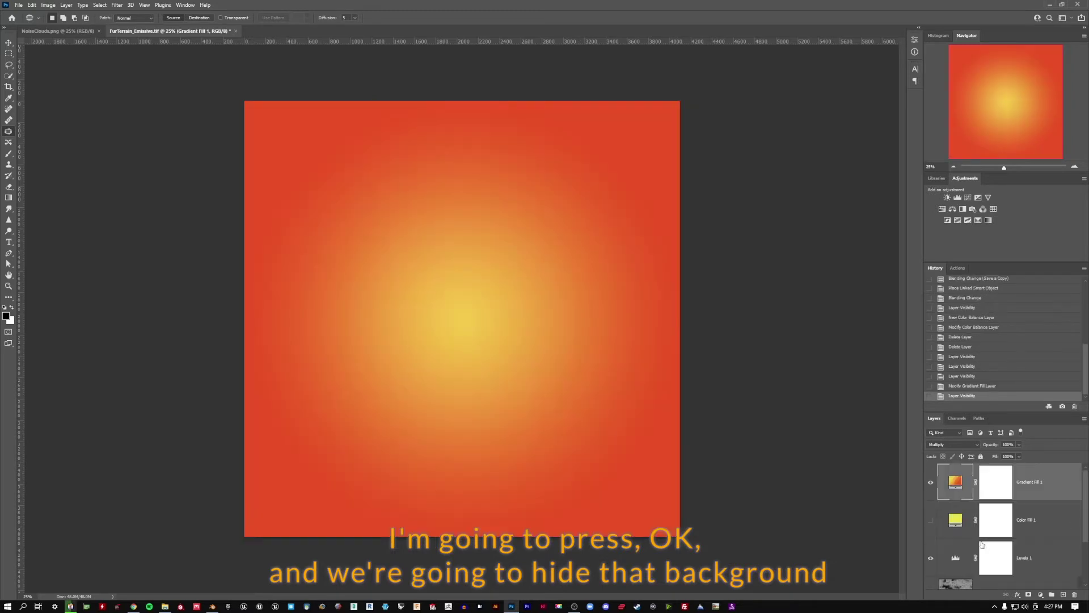
double_click(957, 485)
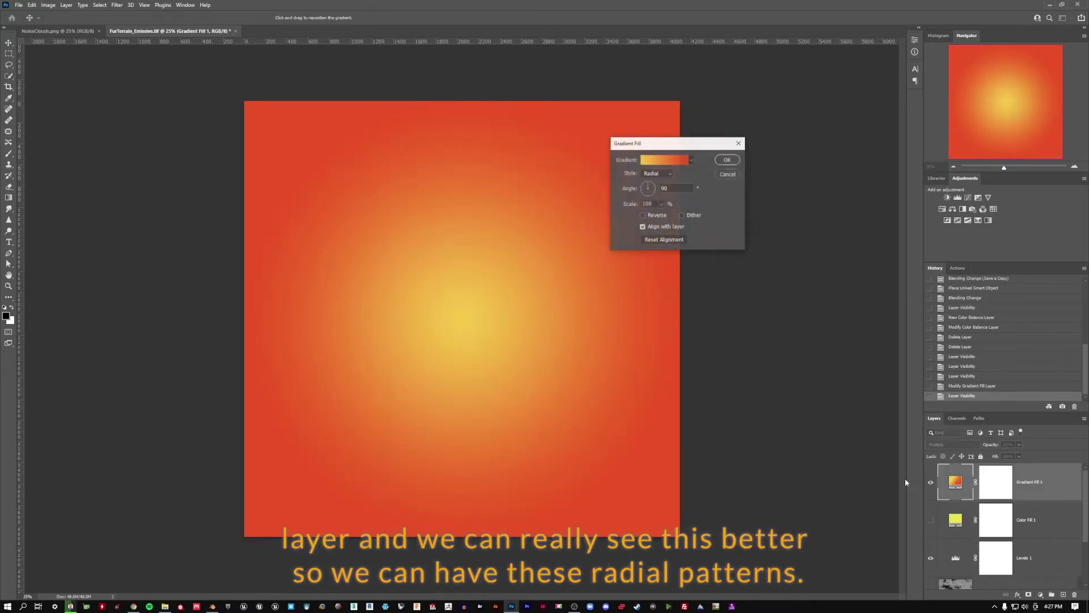
left_click(659, 172)
left_click(649, 196)
left_click(657, 173)
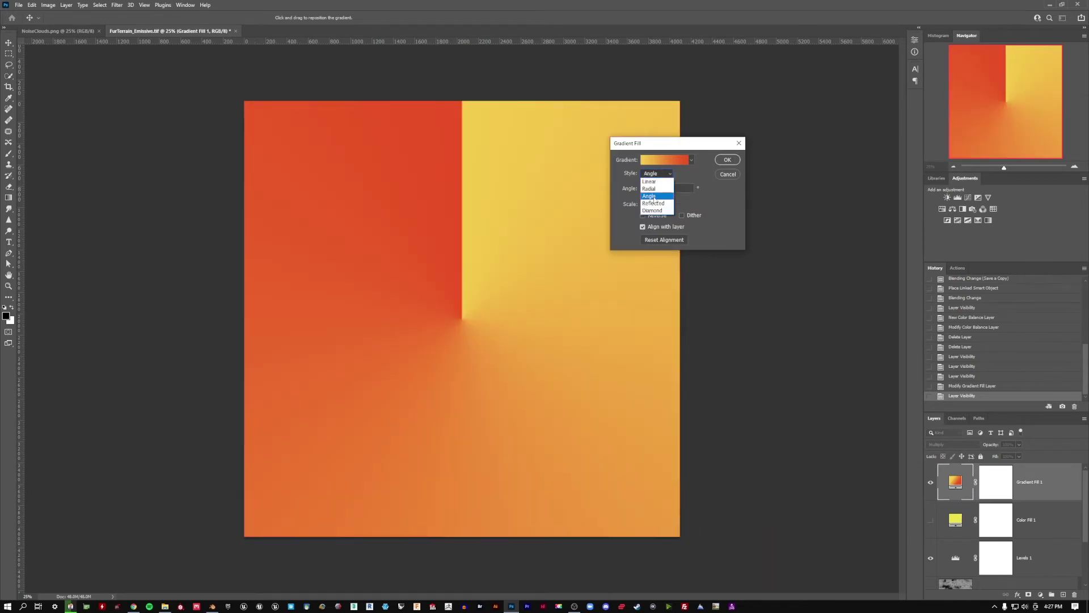
left_click(653, 203)
left_click(656, 173)
left_click(652, 209)
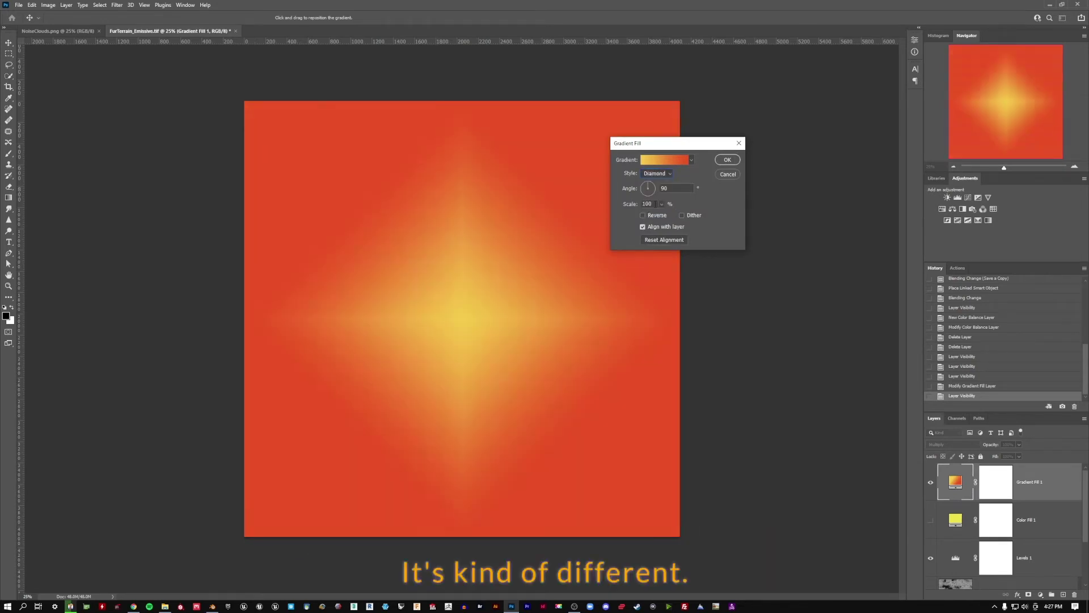
left_click(656, 173)
left_click(655, 182)
left_click(657, 173)
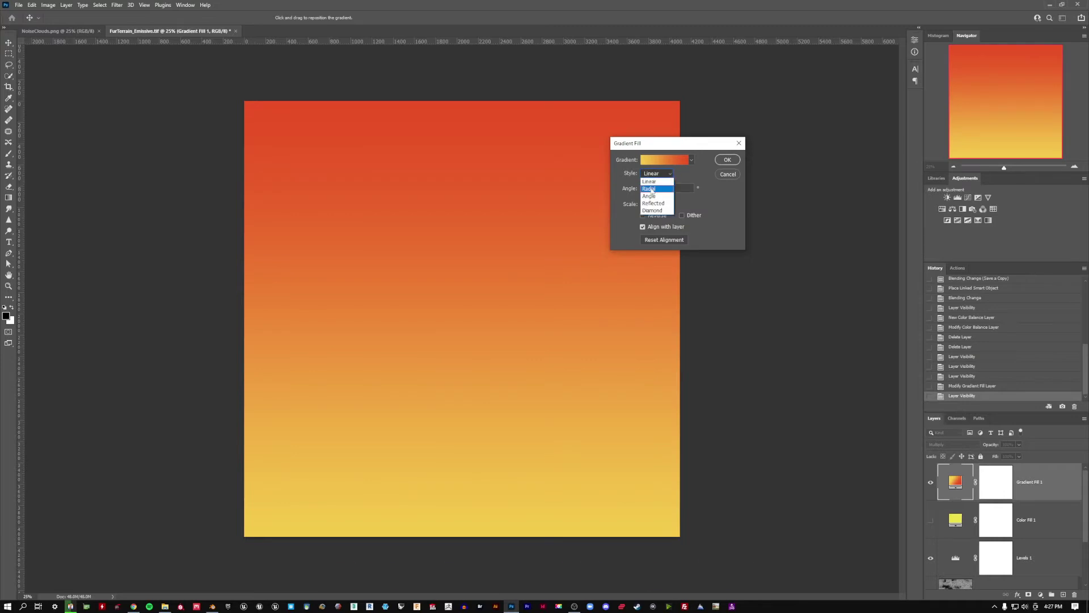
left_click(649, 186)
left_click(656, 173)
left_click(650, 194)
left_click(657, 173)
left_click(660, 186)
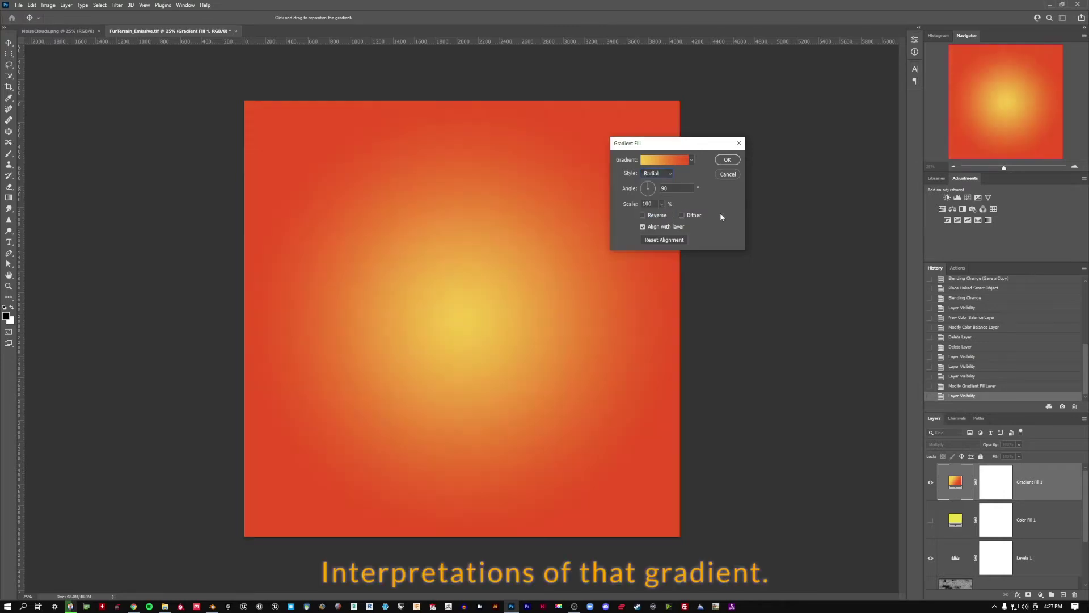
left_click(728, 160)
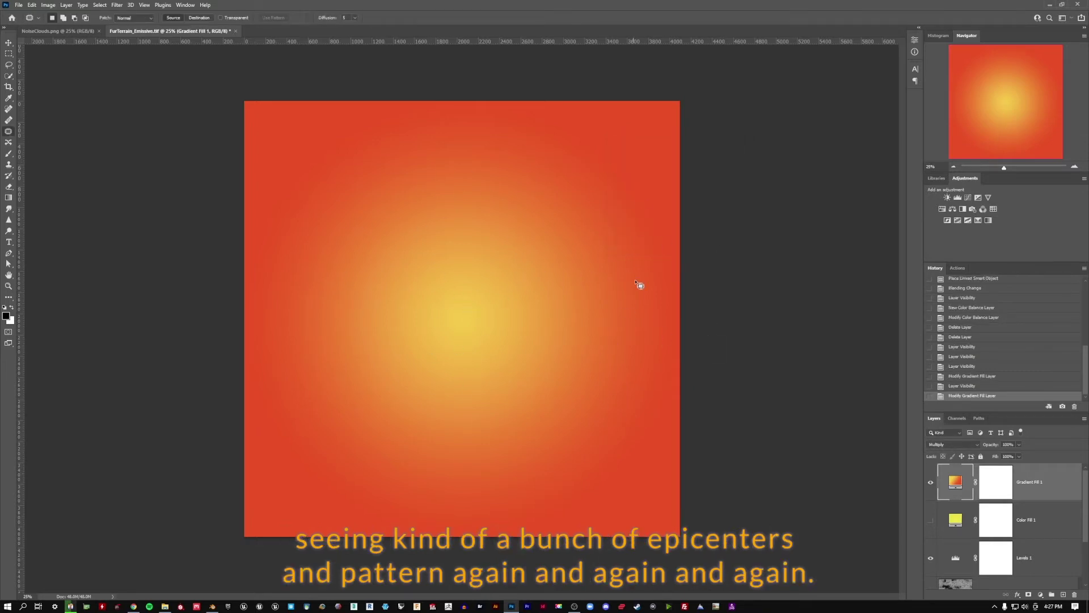
Delete the Gradient Fill 1 and Color Fill 1 layers and place the NoiseClouds image above Levels 1 as an embedded object.
left_click(1039, 526, "shift")
left_click_drag(1039, 527, 1077, 594)
left_click(19, 4)
left_click(40, 186)
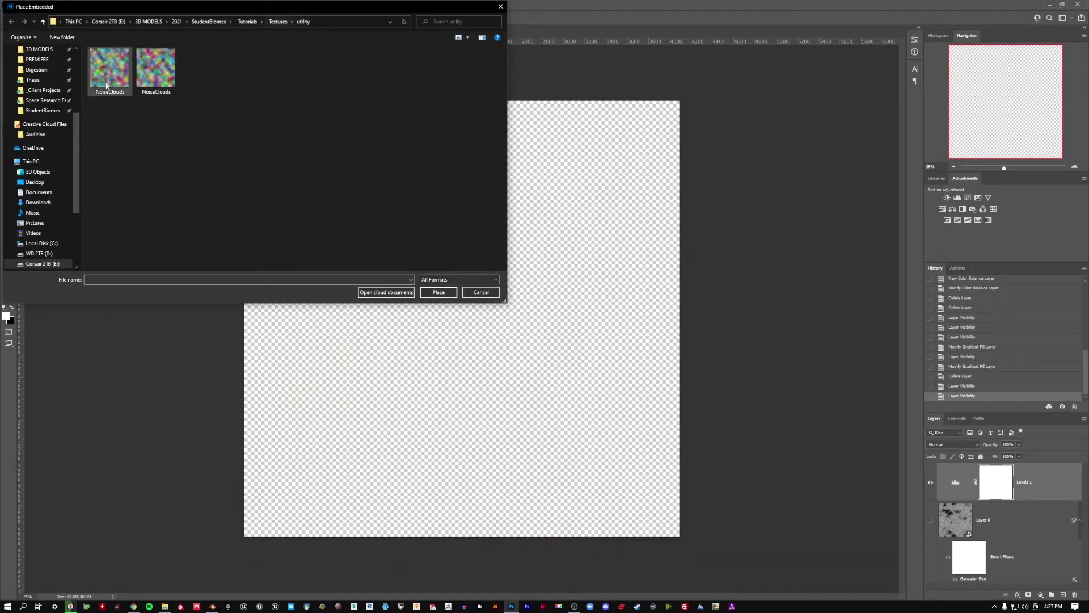
left_click(107, 85)
left_click(437, 292)
key("Return")
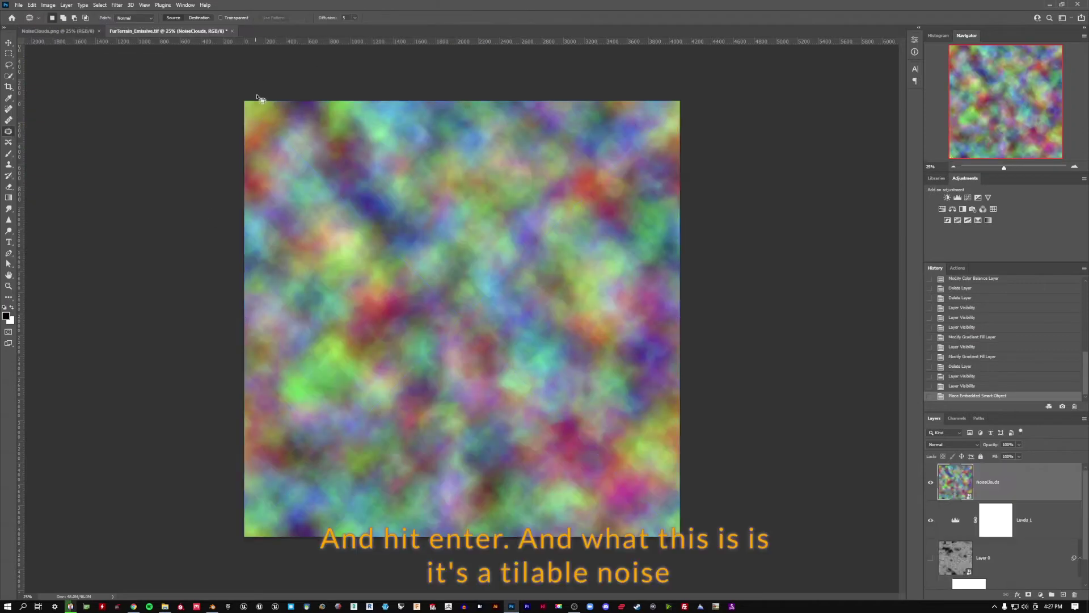
Preview the Offset filter with Wrap Around on the NoiseClouds layer to check its tiling, and cancel the filter.
key("v")
left_click(118, 5)
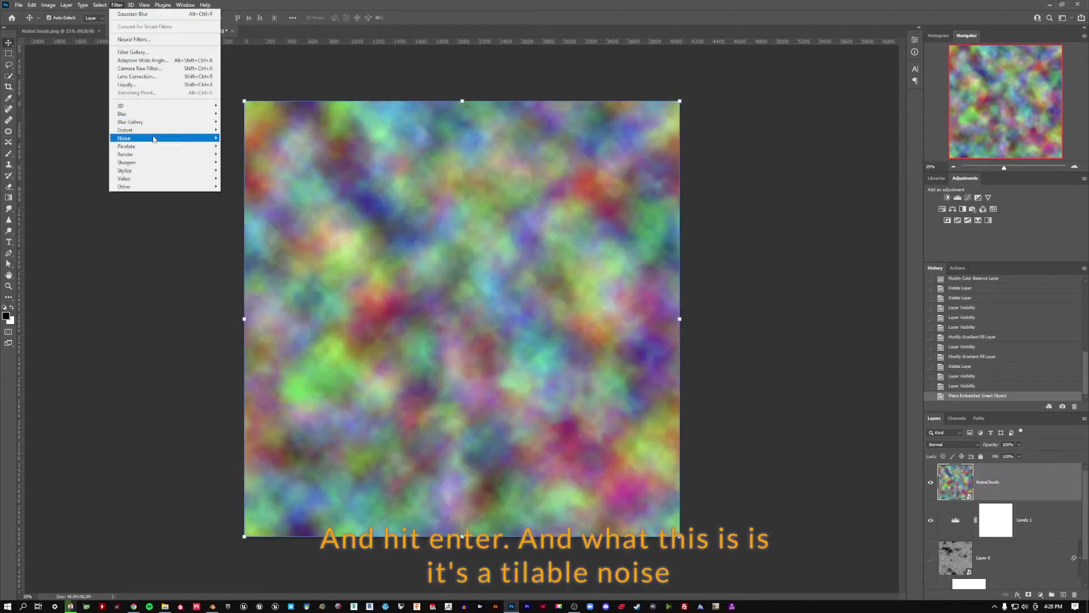
mouse_move(210, 186)
left_click(235, 227)
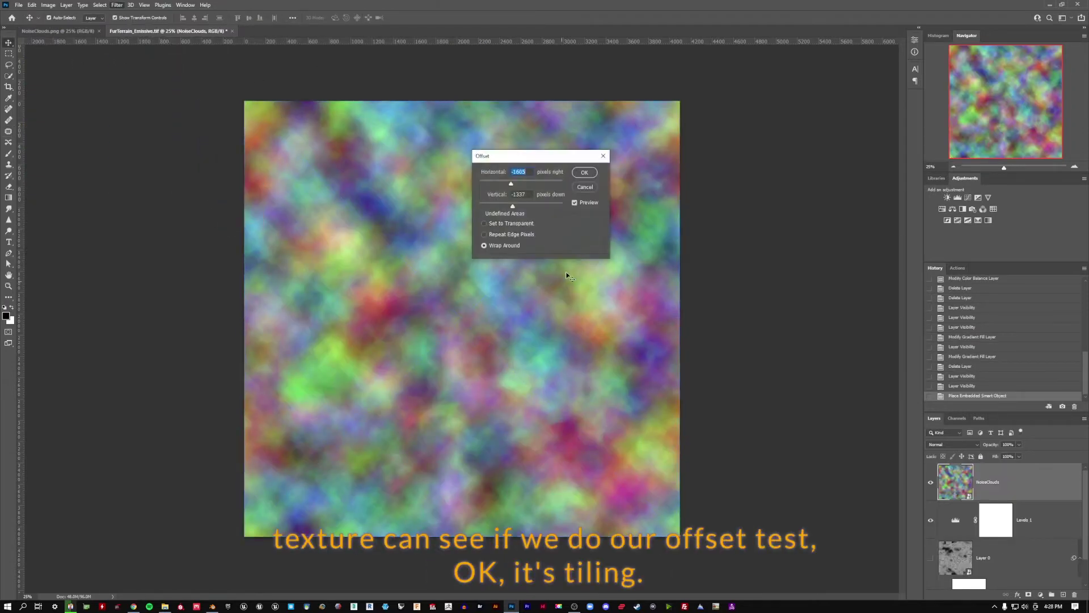
left_click_drag(514, 156, 750, 213)
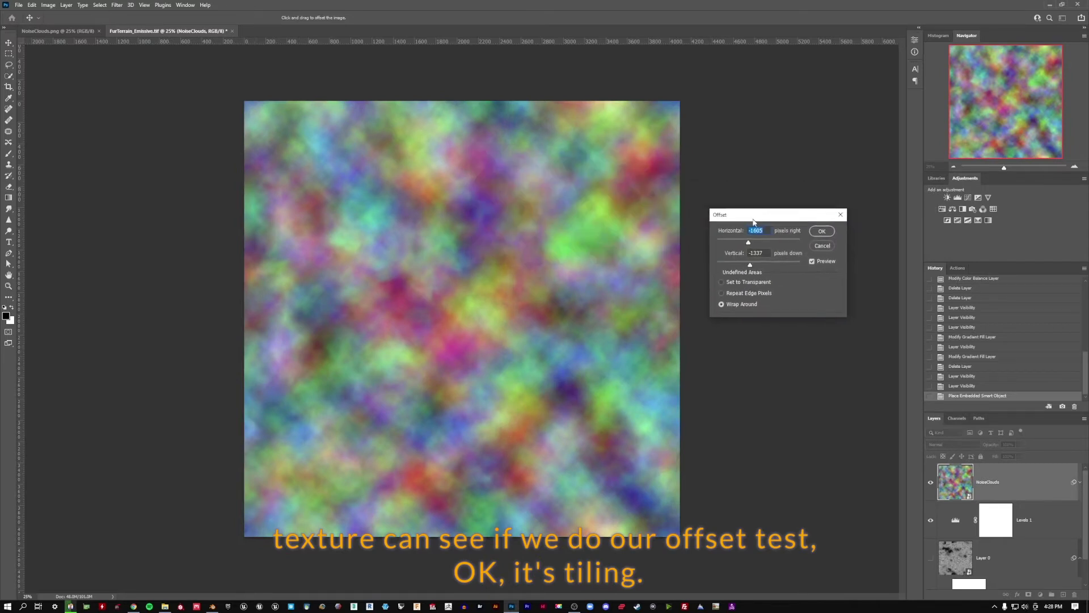
left_click(817, 244)
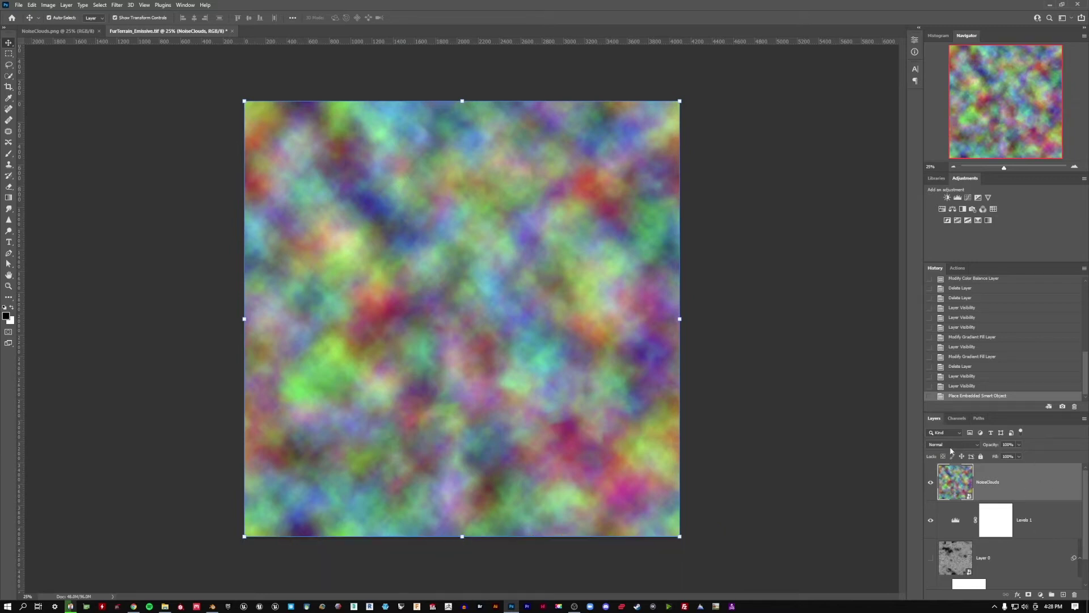
Show Layer 0 again and set the NoiseClouds layer's blending mode to Multiply.
left_click(931, 559)
left_click(1014, 569)
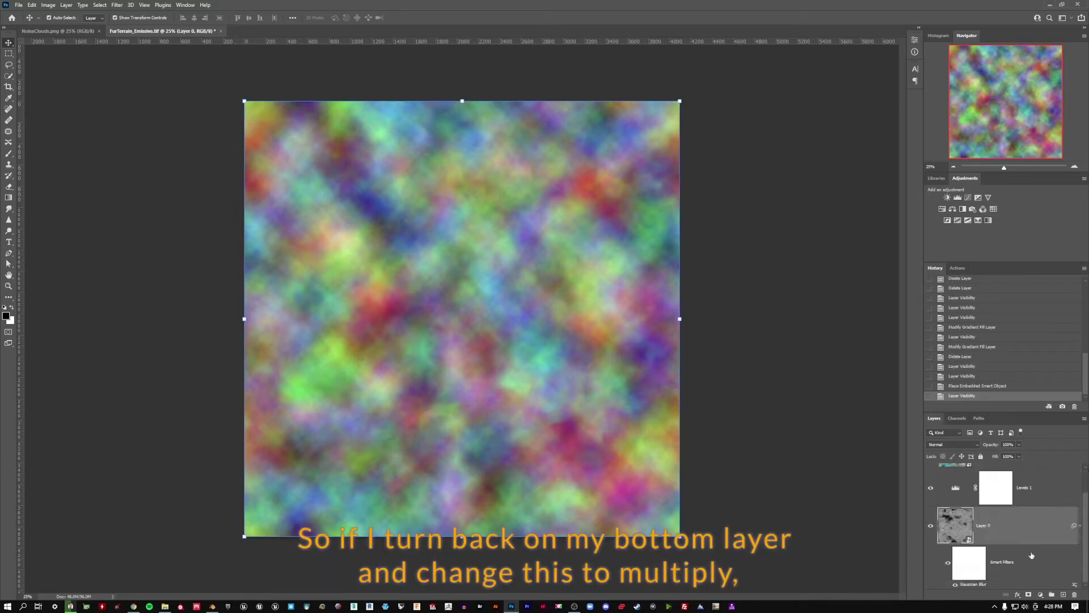
scroll(1026, 541, "up", 2)
left_click(1019, 490)
left_click(948, 447)
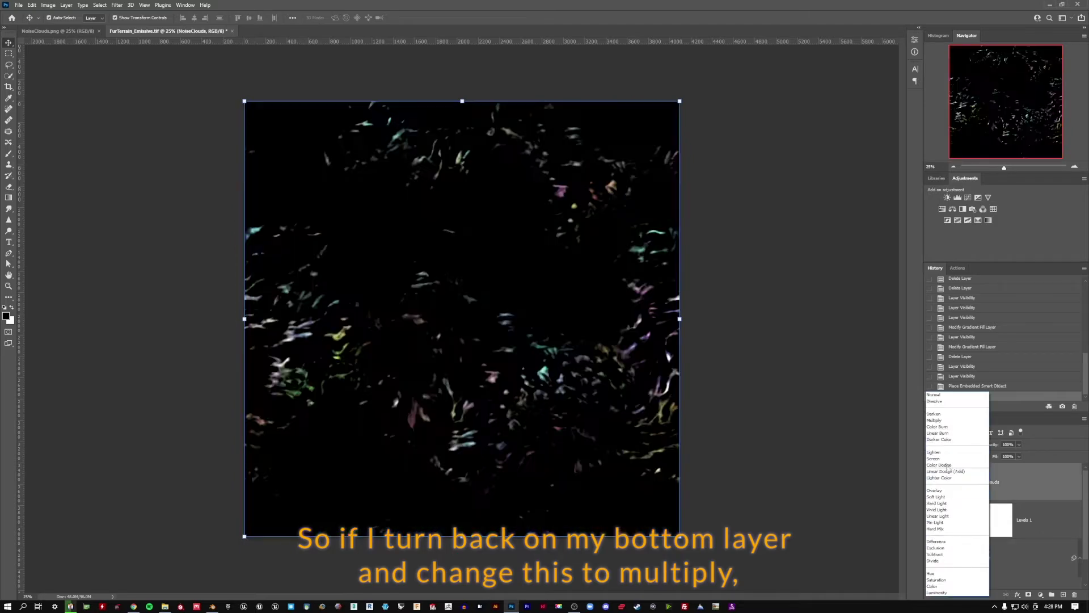
left_click(958, 420)
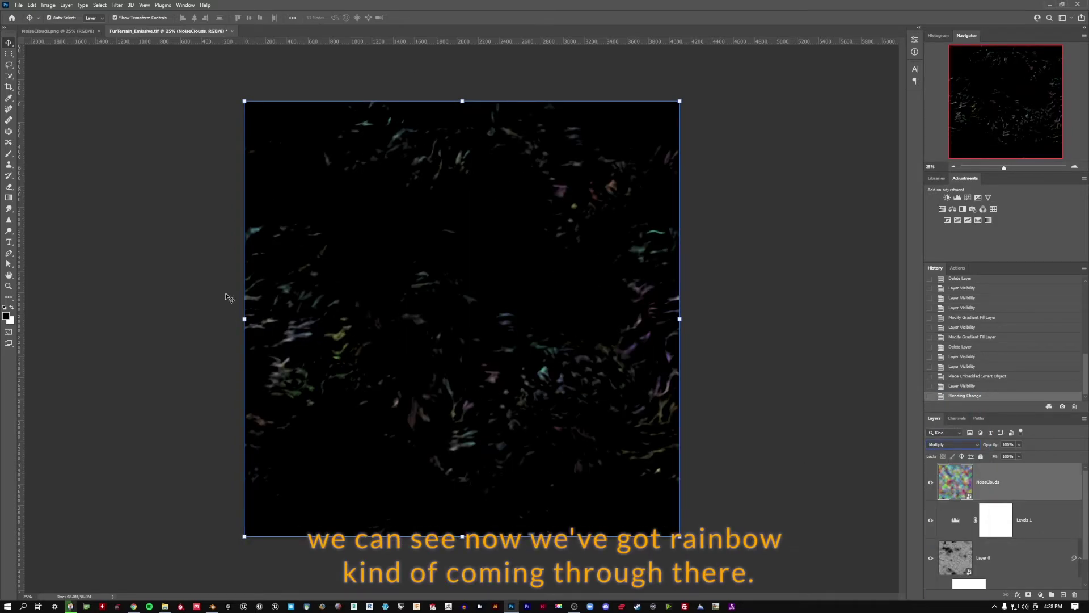
Save a copy of the noise-coloured map in PNG format over the existing FurTerrain_Emissive.png.
left_click(19, 5)
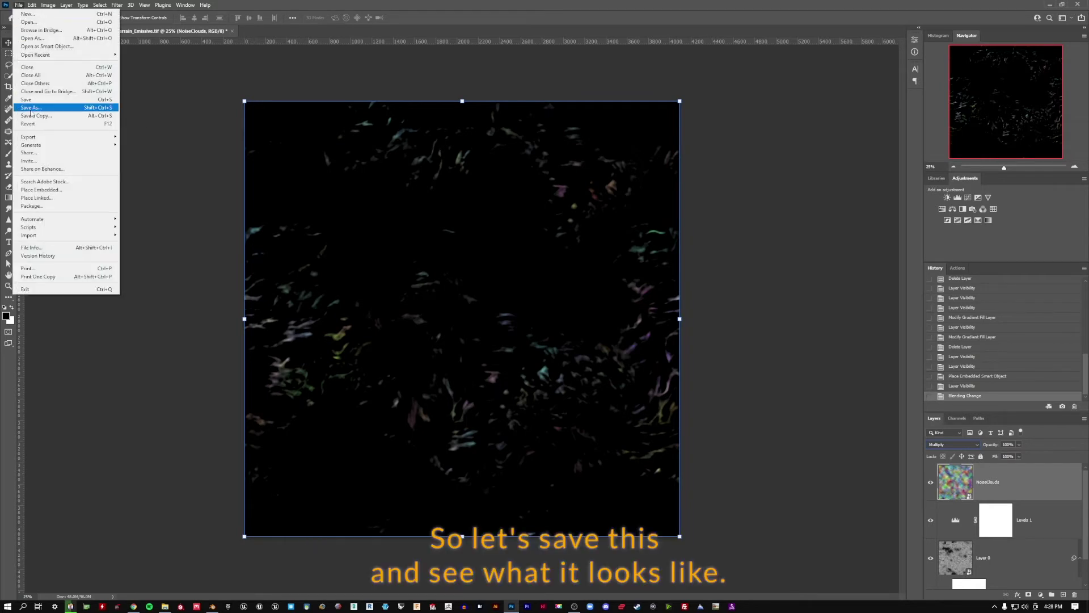
left_click(30, 115)
left_click(182, 273)
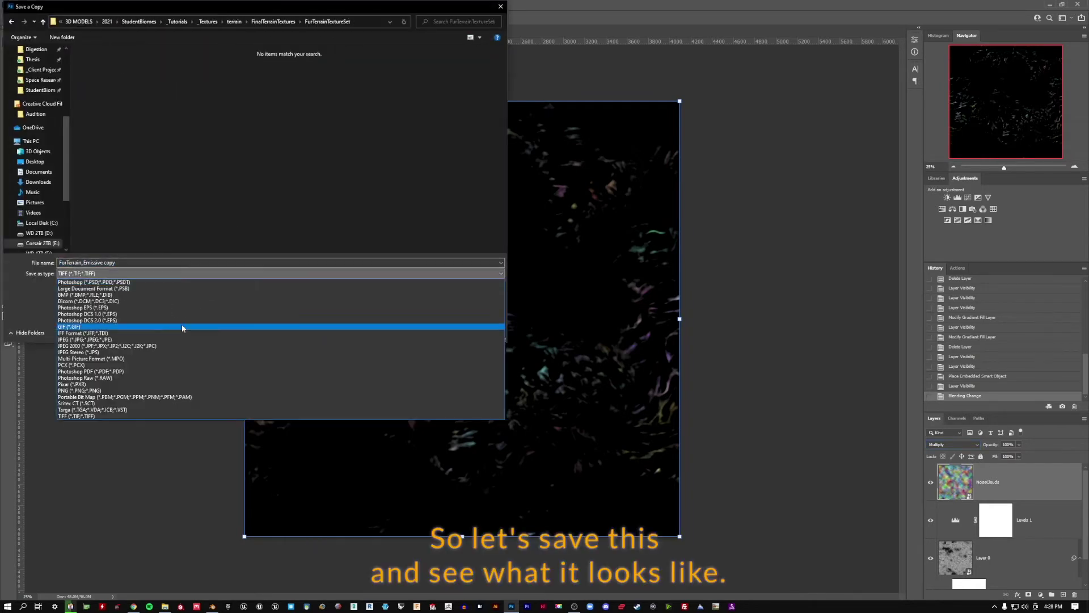
left_click(178, 390)
double_click(146, 83)
left_click(559, 305)
left_click(535, 238)
Switch to Blender, reload the FurTerrain_Emissive.png image and inspect the multicoloured emission near the sphere up close.
key("alt+Tab")
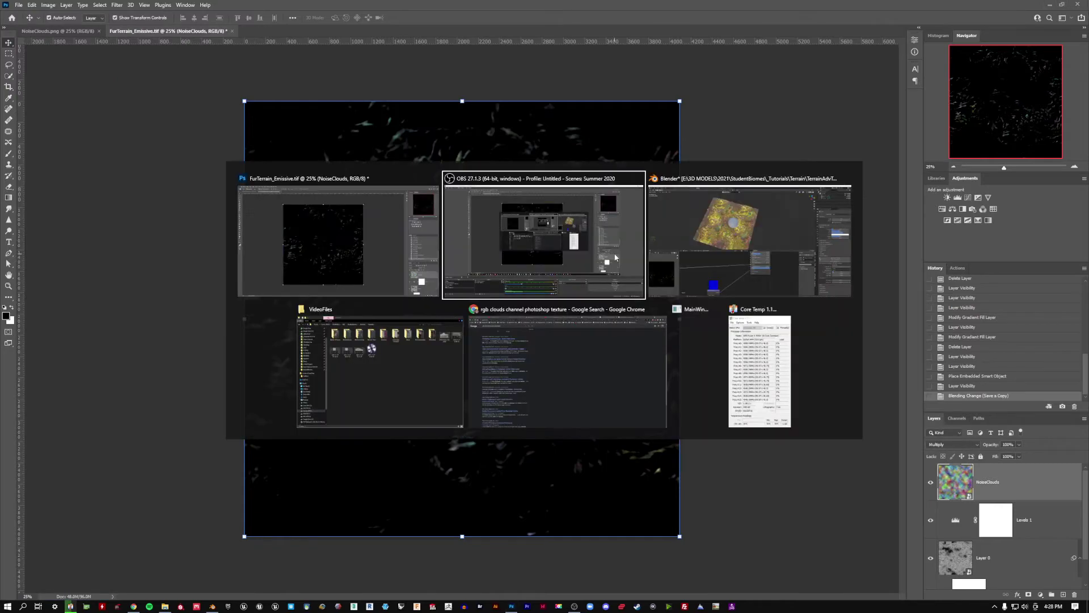
key("alt+Tab")
left_click(38, 362)
mouse_move(47, 383)
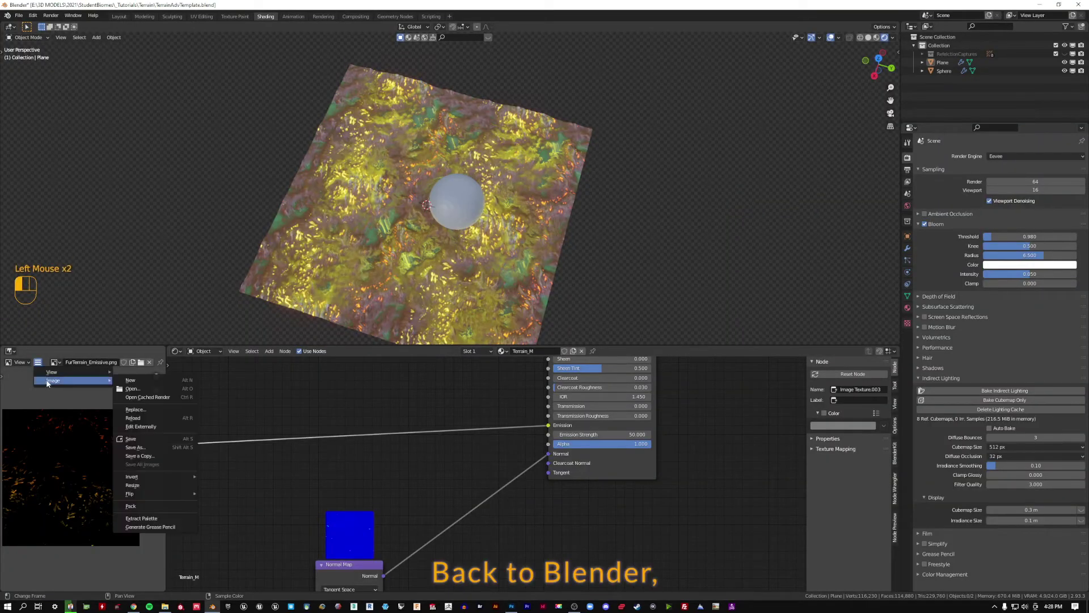
left_click(167, 422)
scroll(412, 208, "up", 3)
middle_click_drag(397, 193, 412, 208)
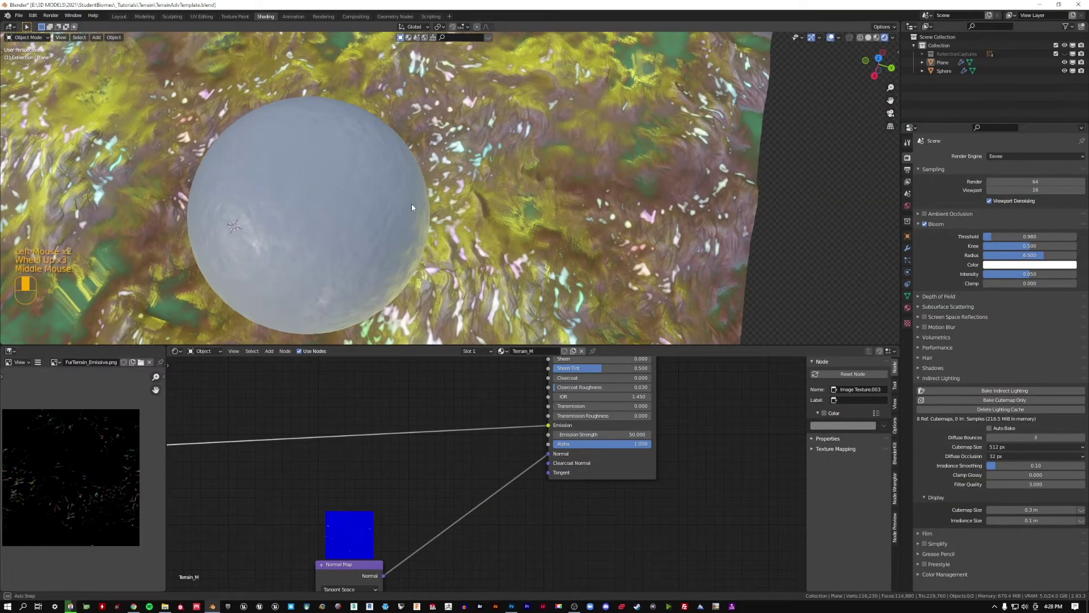
Set the Emission Strength of the Terrain_M material's shader to 100.
scroll(411, 208, "down", 3)
middle_click_drag(602, 317, 397, 227, "shift")
scroll(448, 243, "up", 2)
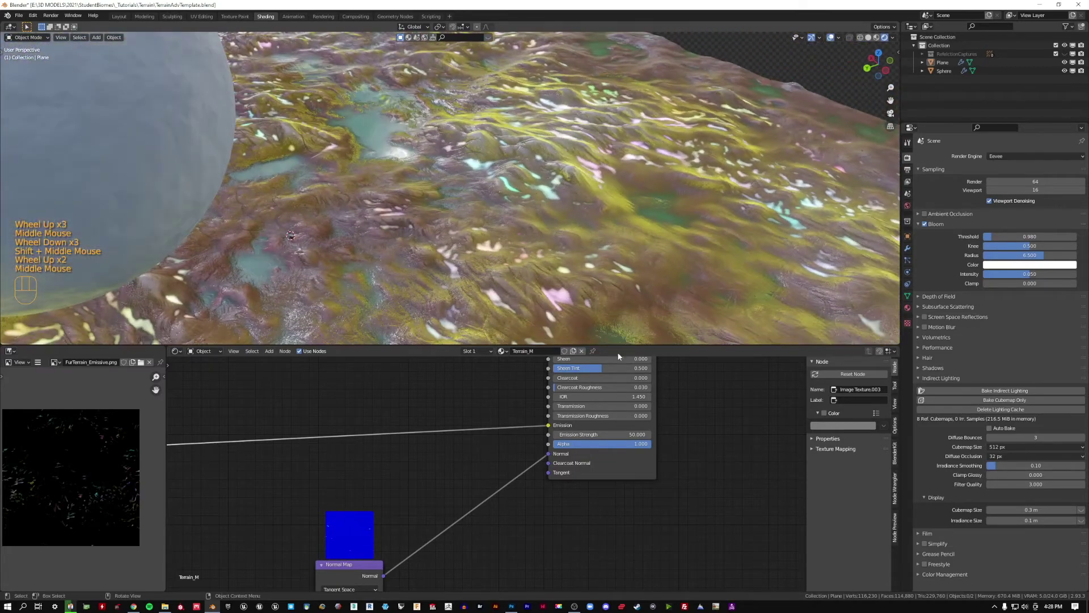
double_click(621, 434)
type("74.8")
type("10")
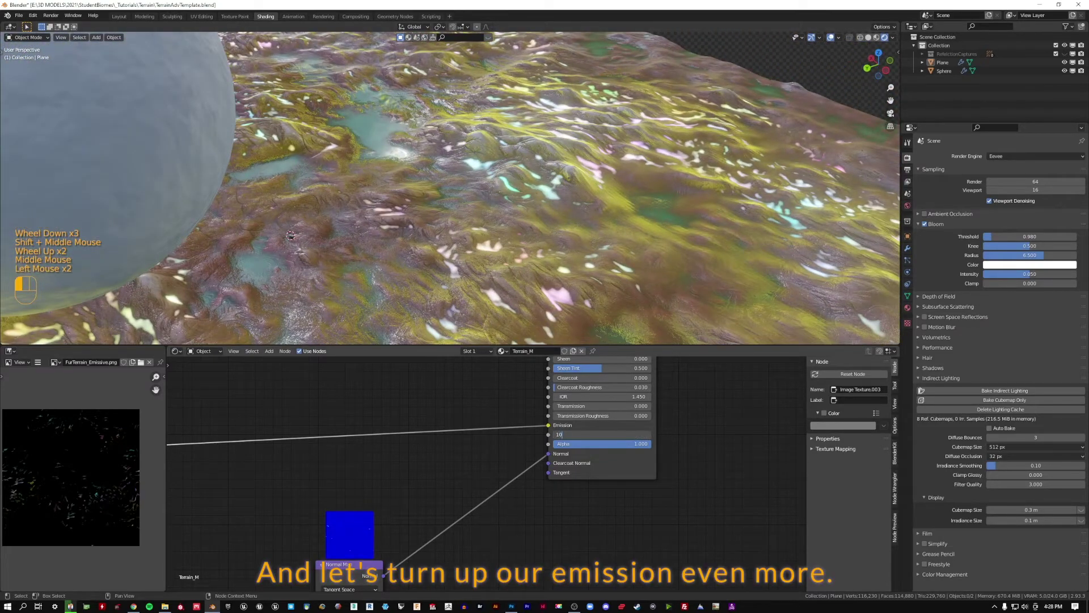
type("0")
key("Return")
Rebake only the cubemap of the indirect lighting with the whole terrain and sphere in view.
scroll(606, 170, "down", 2)
middle_click_drag(318, 200, 573, 142, "shift")
left_click(1004, 400)
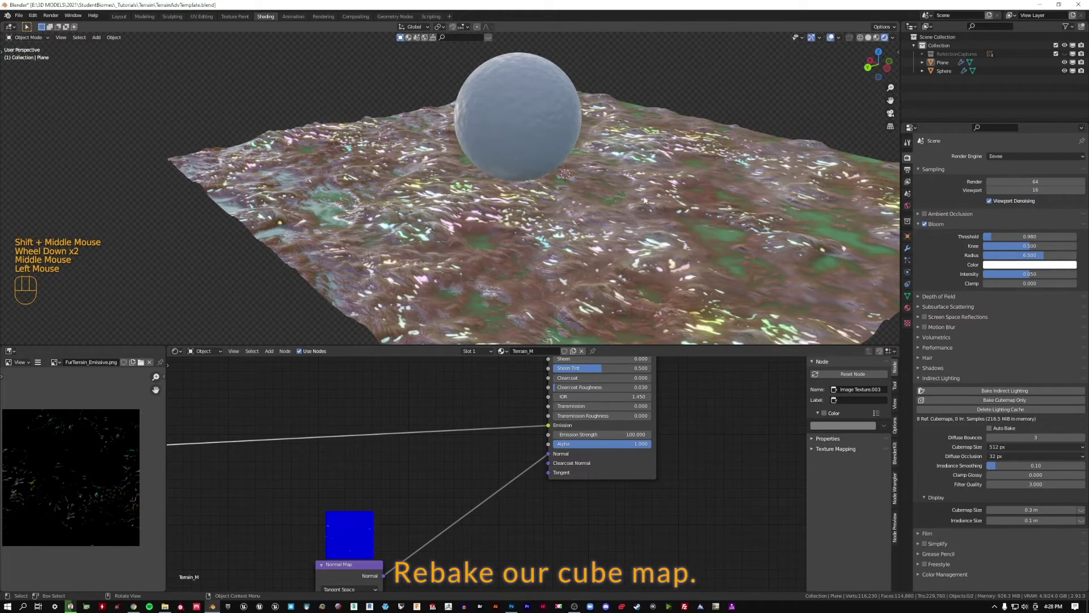
Examine the emissive pattern across the whole terrain from above and up close beside the sphere.
middle_click_drag(622, 208, 416, 122, "shift")
scroll(343, 246, "up", 2)
scroll(406, 198, "down", 1)
scroll(584, 222, "down", 1)
scroll(583, 222, "down", 1)
scroll(416, 123, "down", 2)
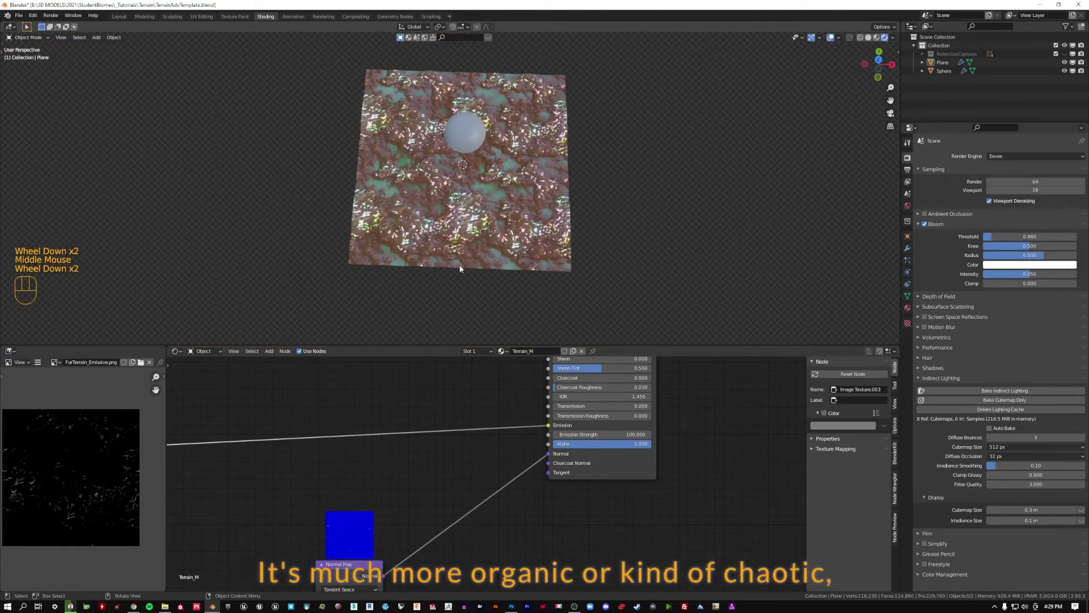
middle_click_drag(461, 175, 465, 244, "shift")
scroll(459, 187, "up", 3)
scroll(469, 189, "up", 1)
middle_click_drag(465, 244, 583, 205)
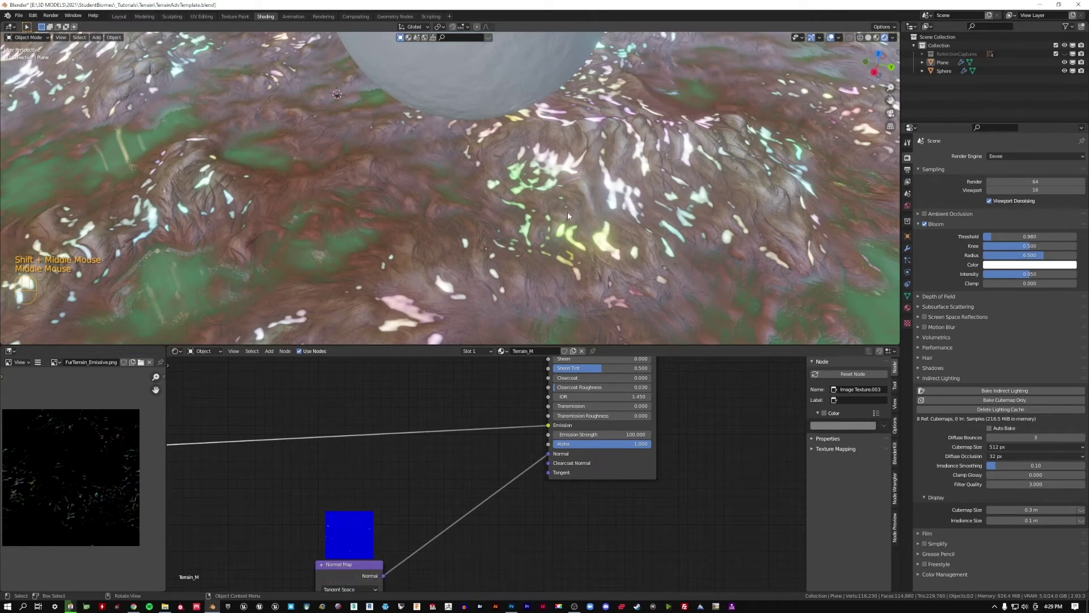
Switch to Photoshop and add a Hue/Saturation adjustment layer above NoiseClouds with the saturation at about +90.
key("alt+Tab")
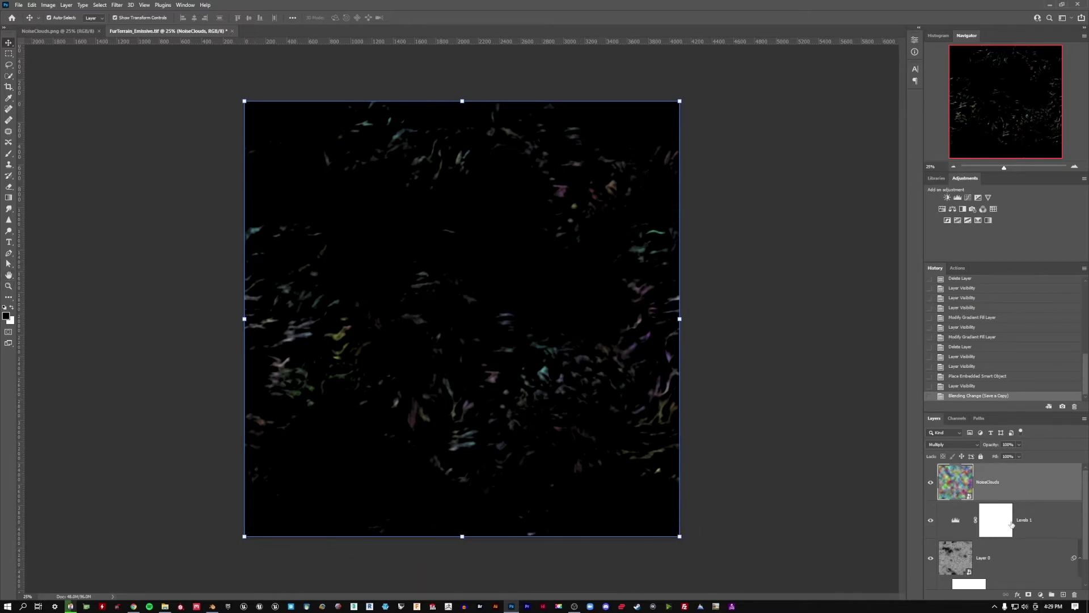
left_click(1040, 596)
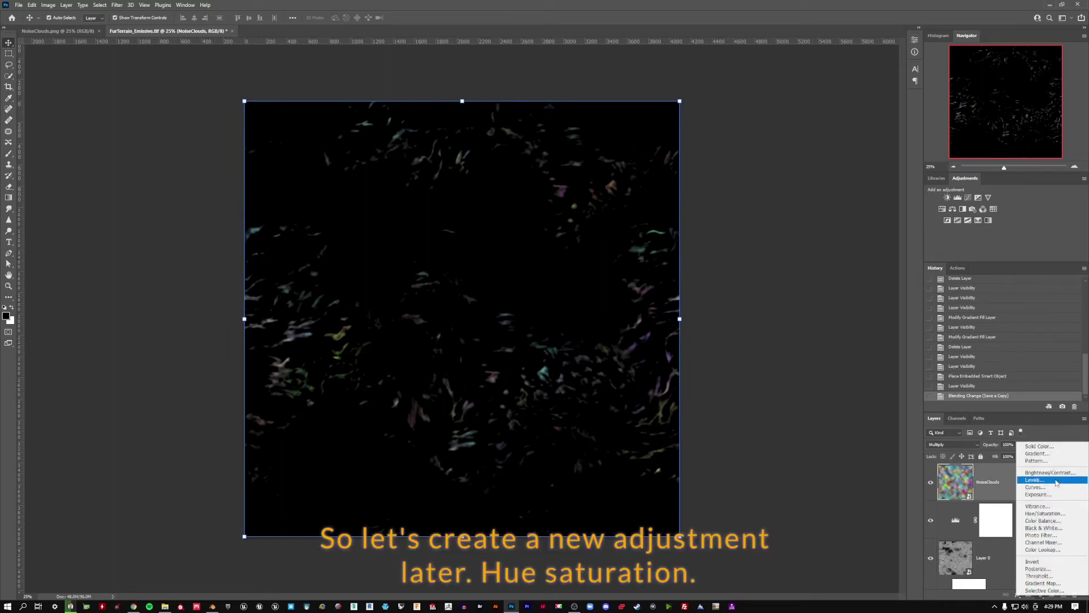
left_click(1067, 513)
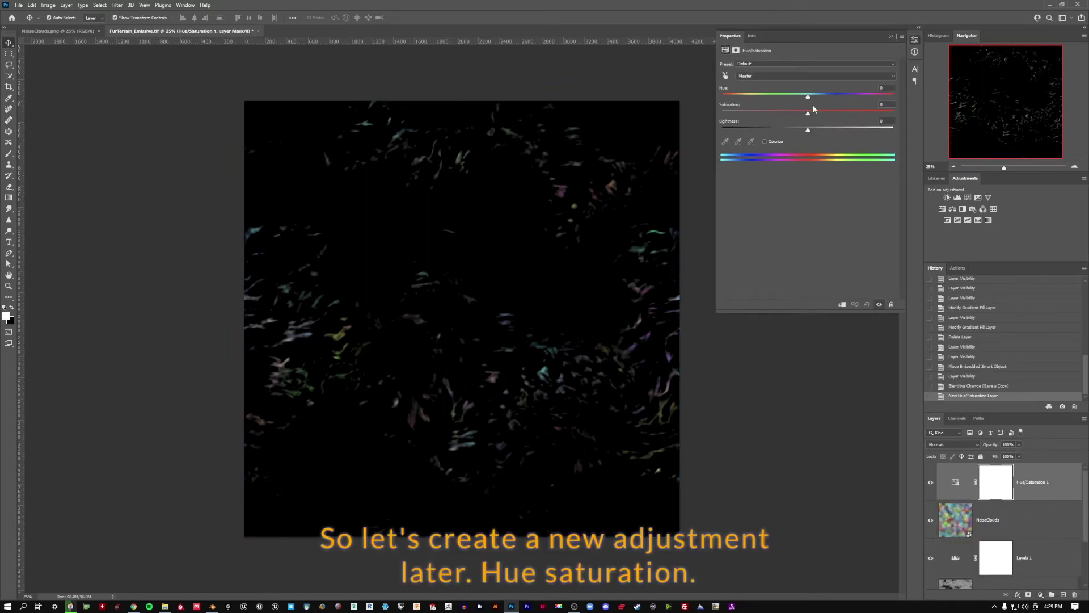
left_click_drag(808, 112, 902, 113)
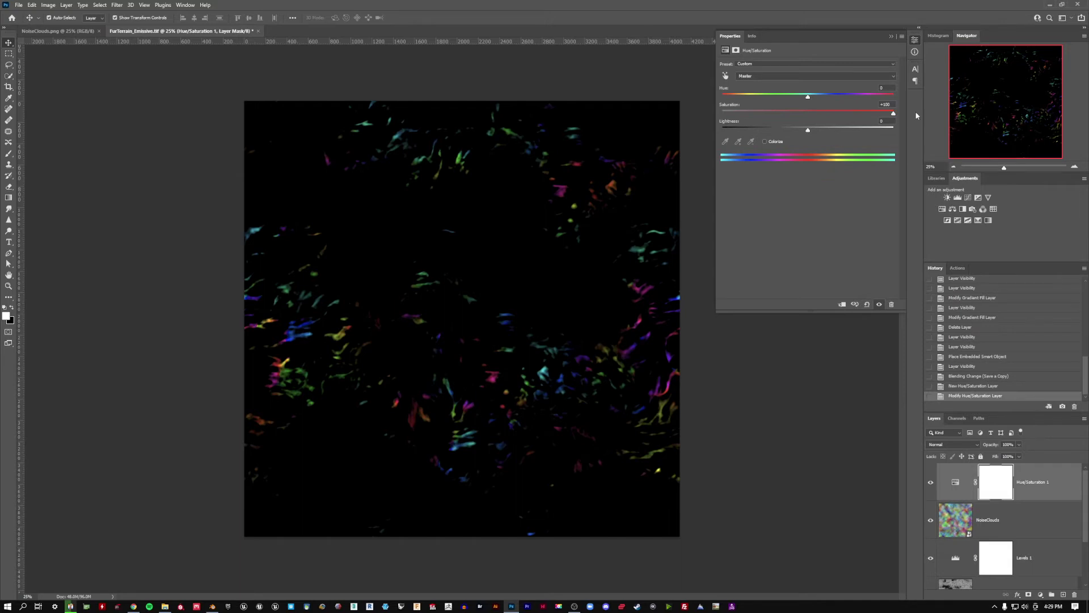
left_click_drag(894, 114, 890, 114)
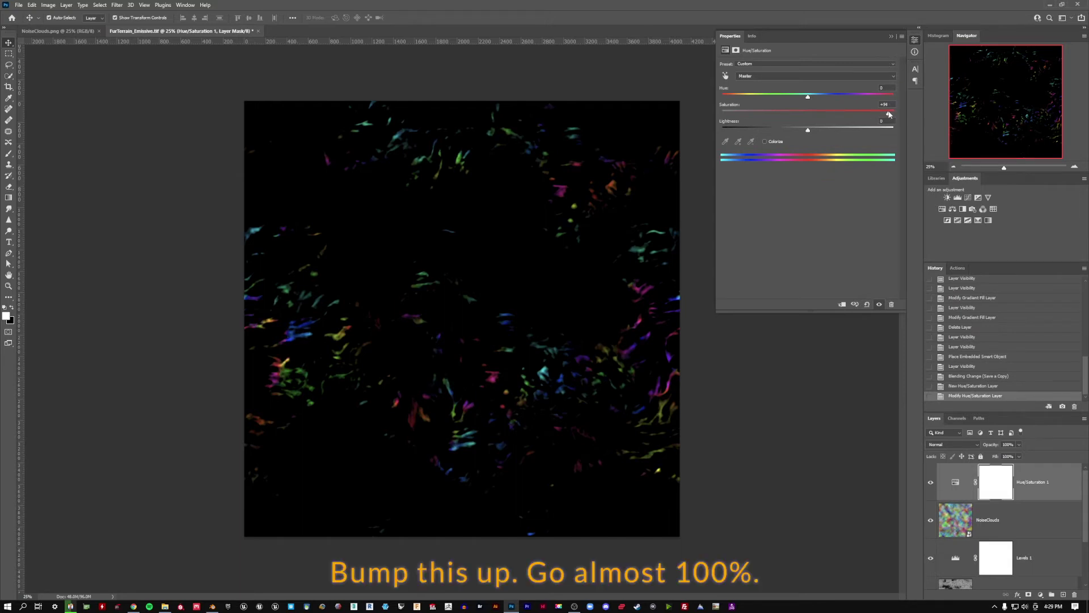
left_click(824, 419)
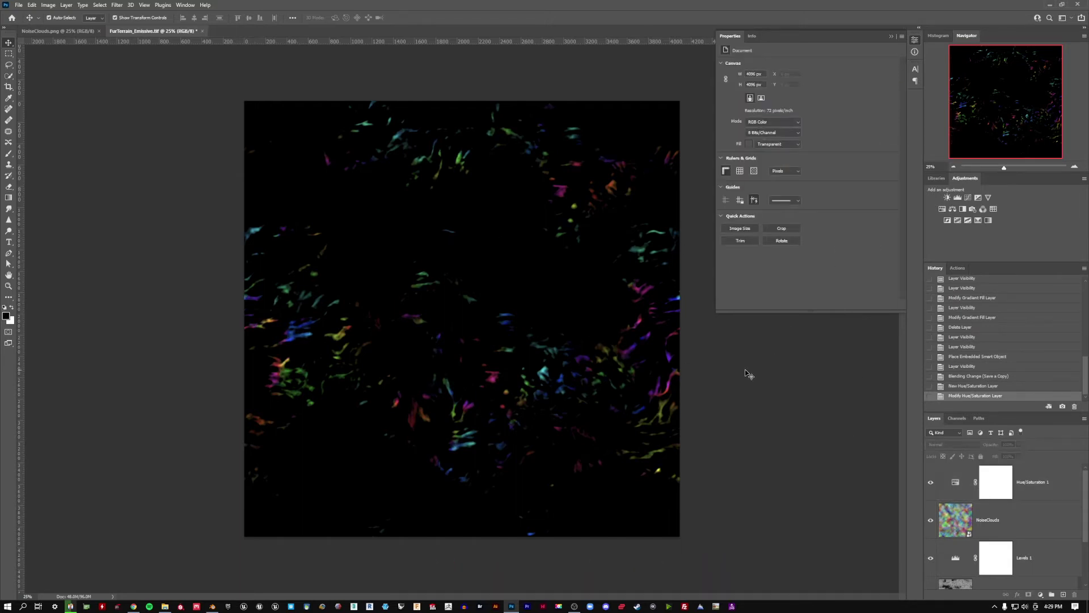
Save a copy of the saturated map in PNG format over FurTerrain_Emissive in the FurTerrainTextureSet folder.
key("ctrl+alt+s")
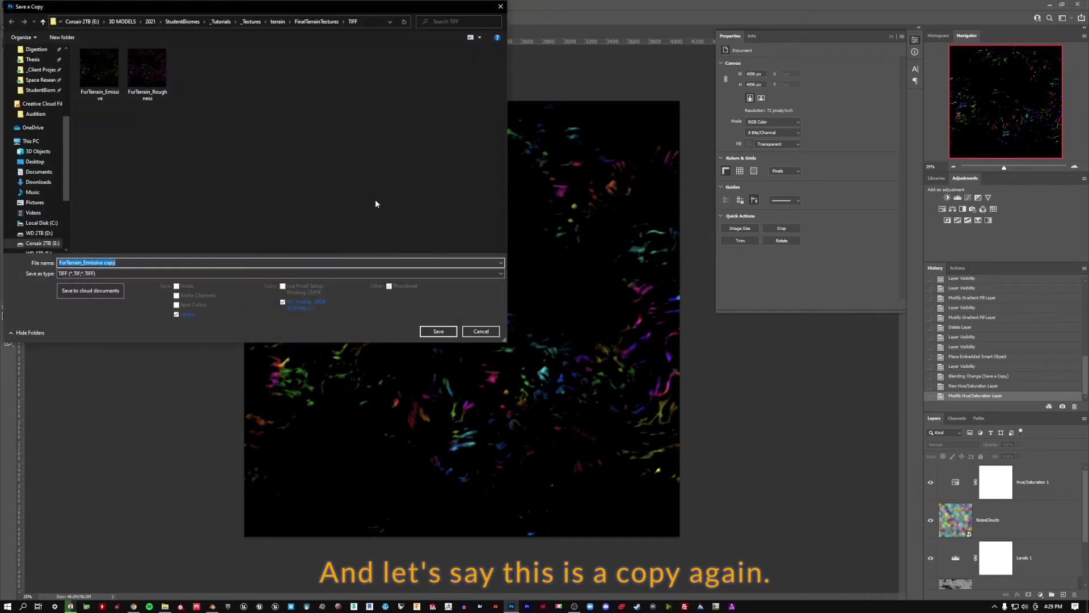
left_click(327, 23)
double_click(118, 62)
left_click(123, 274)
left_click(131, 384)
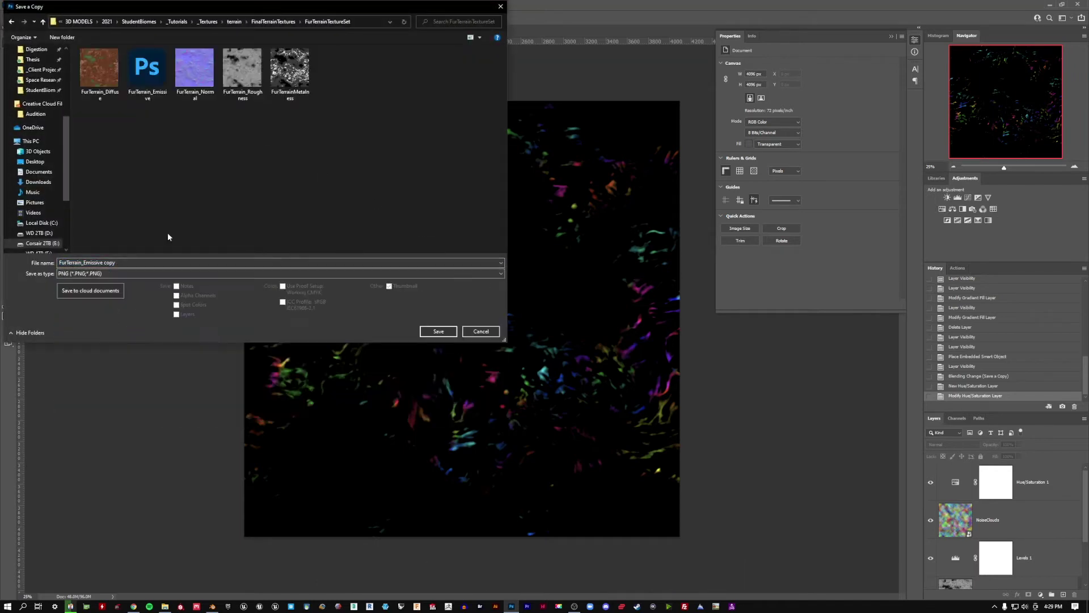
double_click(147, 73)
left_click(569, 302)
left_click(533, 237)
Switch to Blender, reload the FurTerrain_Emissive.png image and rebake only the cubemap.
key("alt+Tab")
left_click(38, 362)
mouse_move(63, 381)
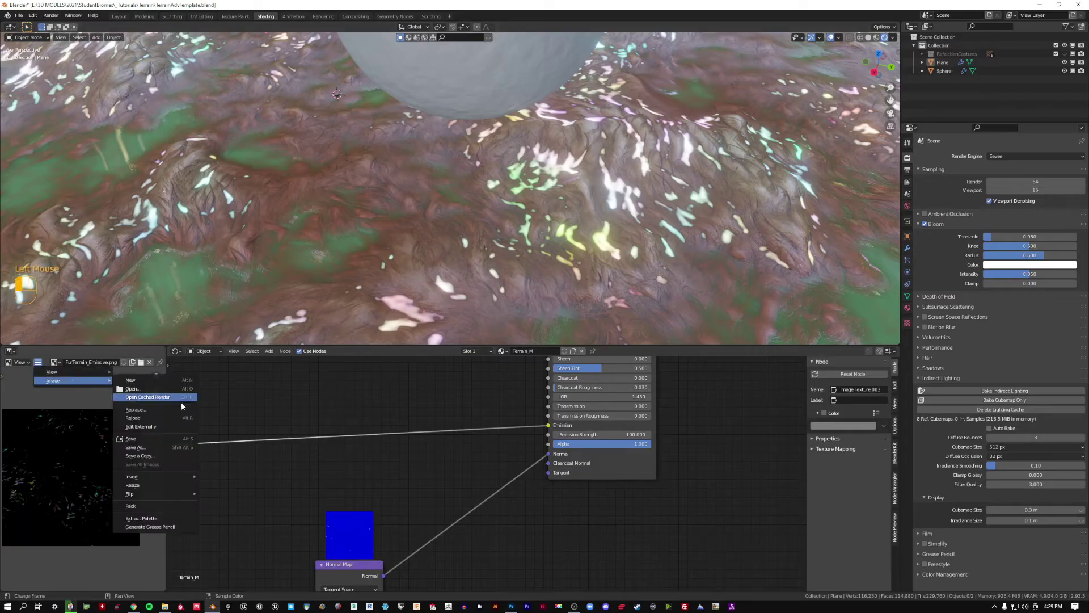
left_click(194, 418)
middle_click_drag(451, 188, 792, 329)
left_click(1004, 399)
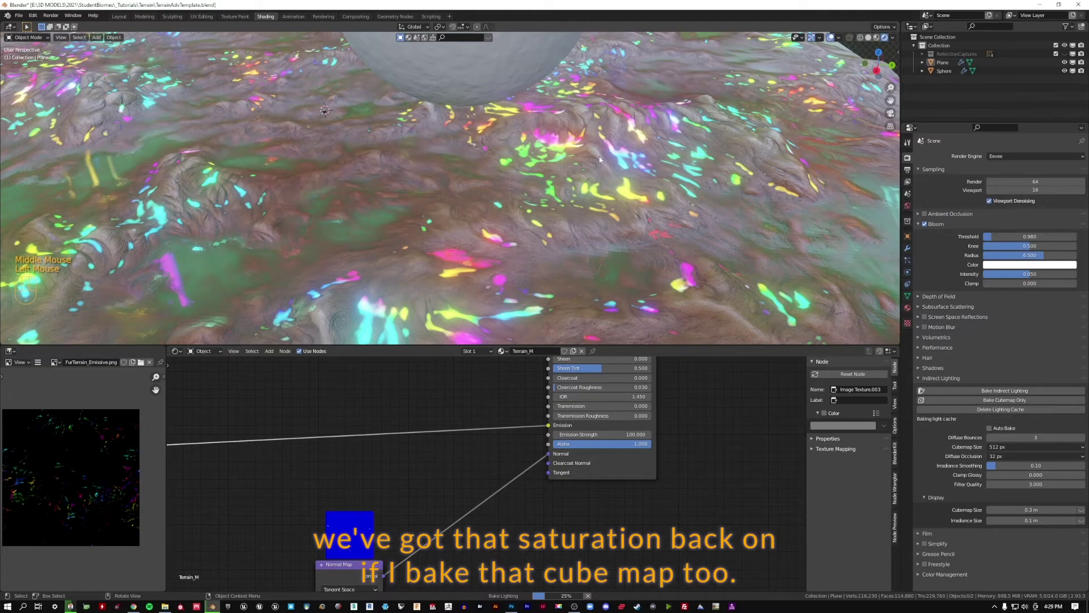
middle_click_drag(598, 153, 477, 189, "shift")
scroll(516, 170, "down", 2)
scroll(489, 248, "down", 2)
scroll(487, 255, "up", 2)
middle_click(429, 230, "alt")
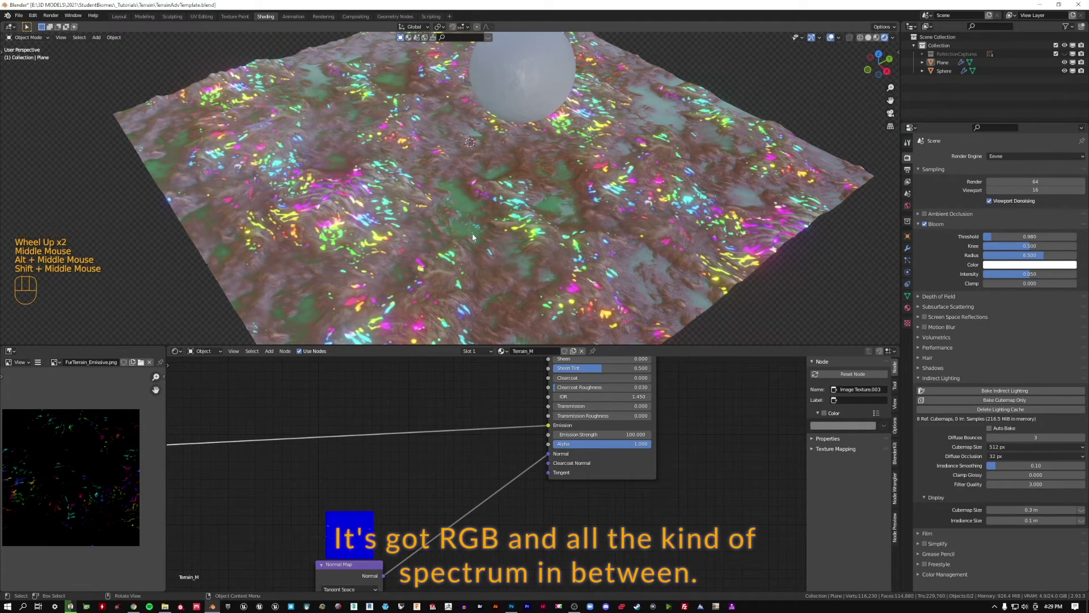
Switch to Photoshop and hide Layer 0 so only the saturated noise colours show.
key("alt+Tab")
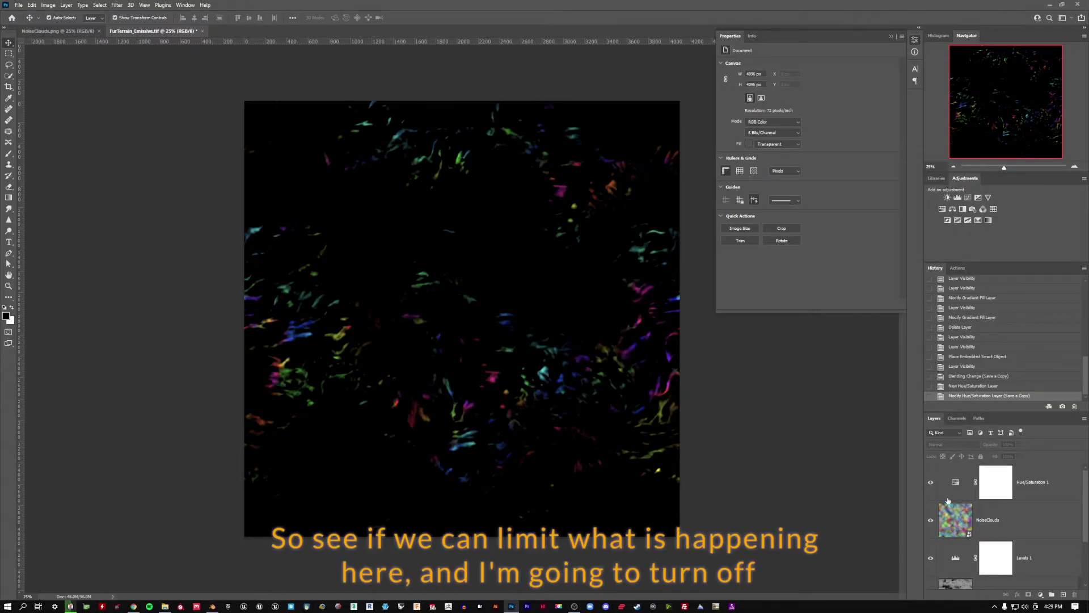
scroll(948, 500, "down", 2)
left_click(938, 532)
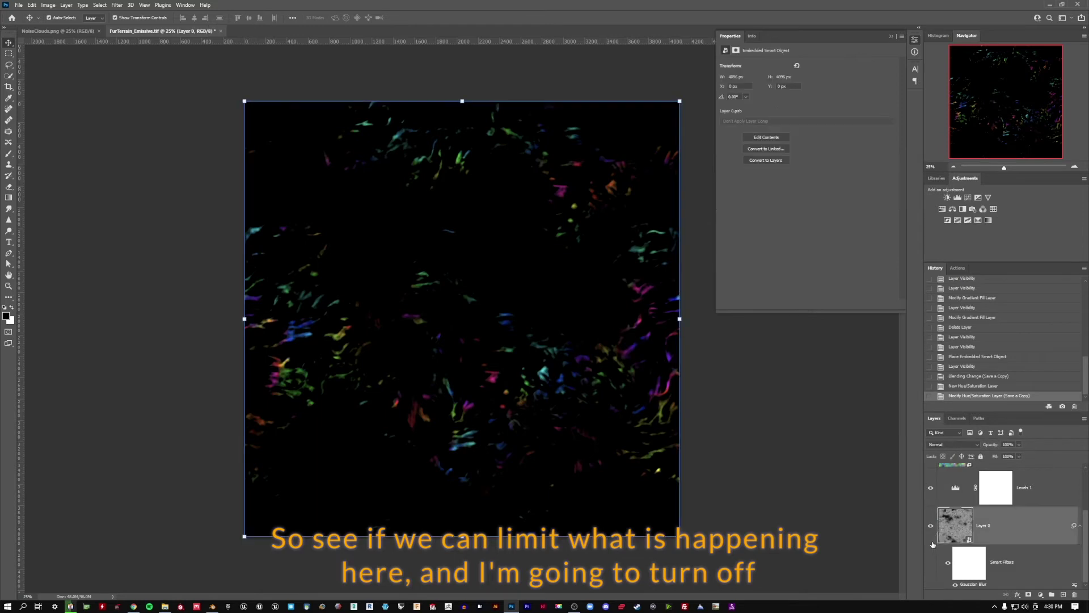
left_click(931, 527)
scroll(985, 533, "up", 2)
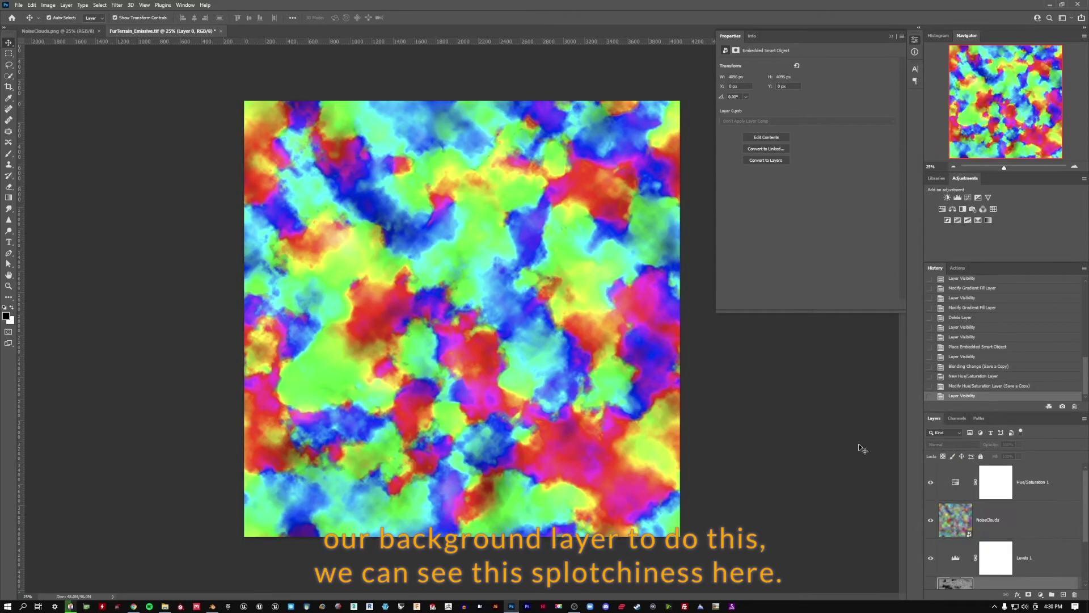
Add a Color Balance layer between NoiseClouds and Hue/Saturation, with midtones at about +92 Cyan-Red, -100 Magenta-Green and -90 Yellow-Blue.
left_click(1043, 492)
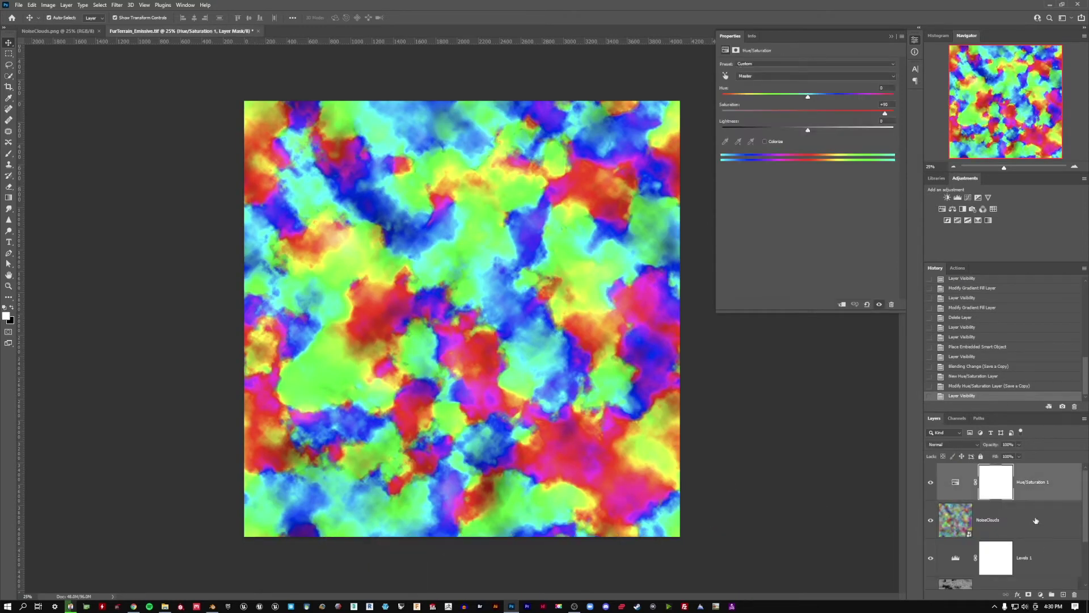
left_click(969, 518)
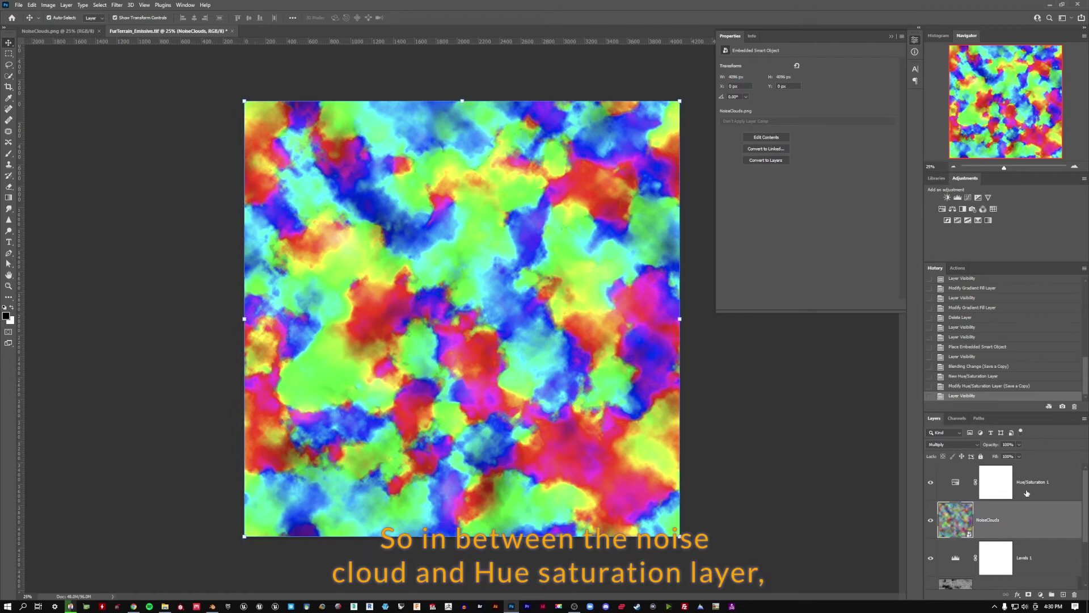
left_click(1042, 594)
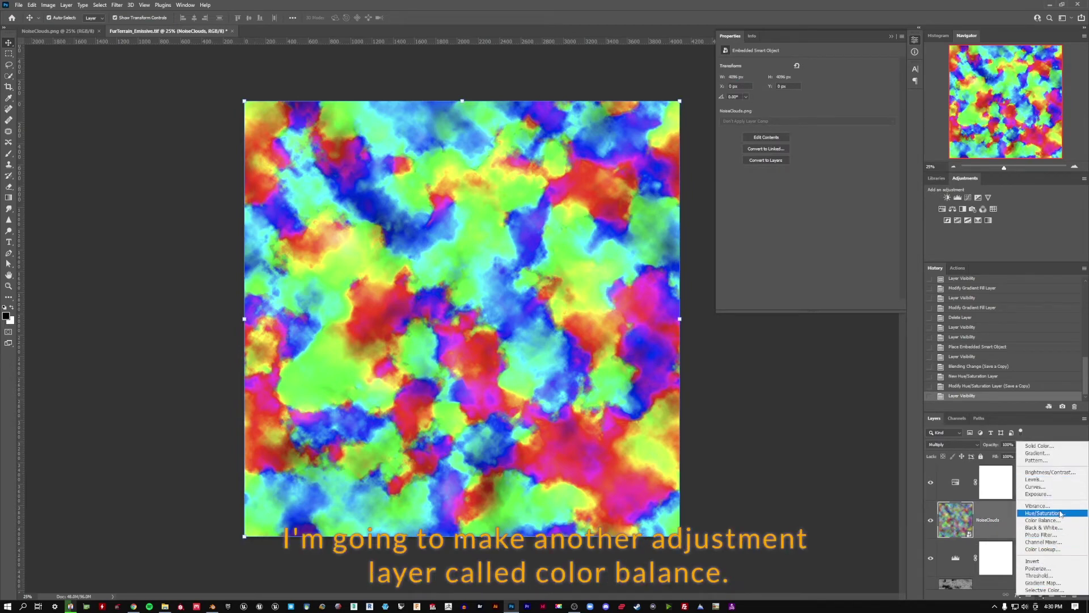
left_click(1041, 521)
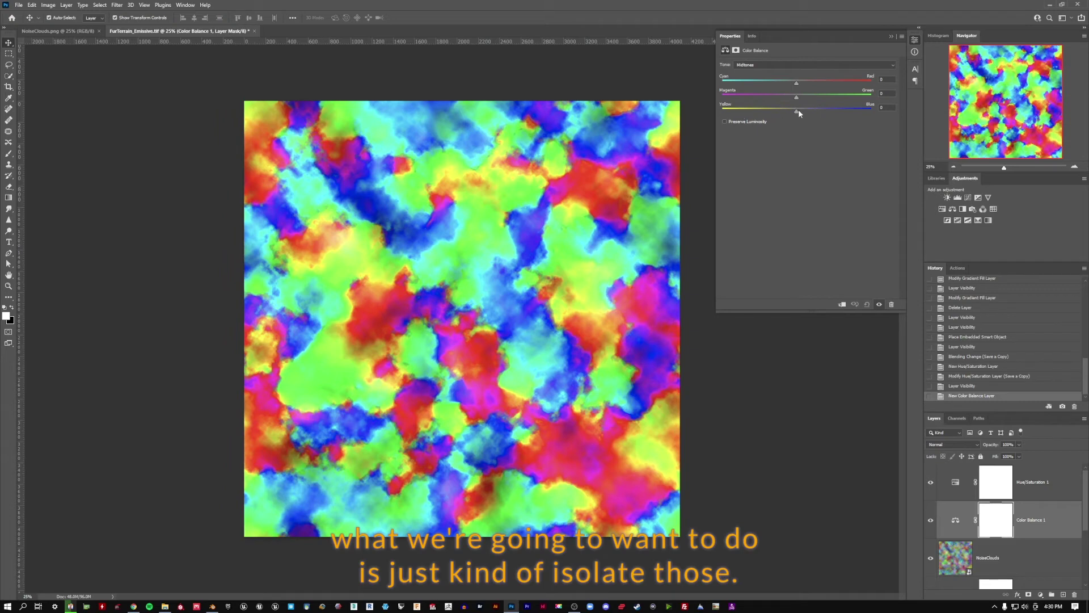
left_click_drag(793, 110, 733, 115)
left_click_drag(797, 82, 867, 85)
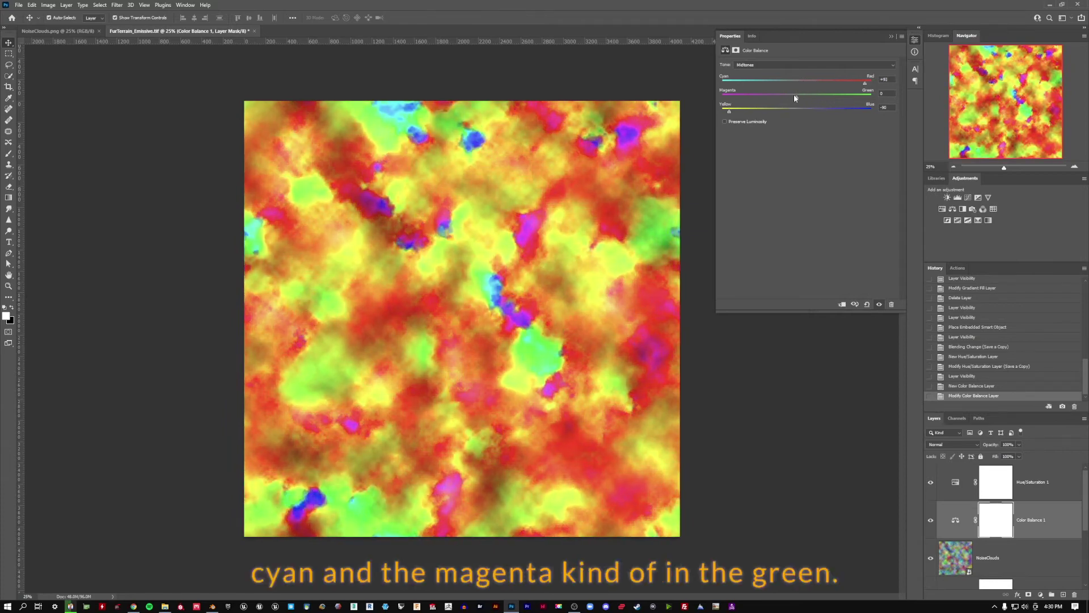
left_click_drag(795, 94, 707, 97)
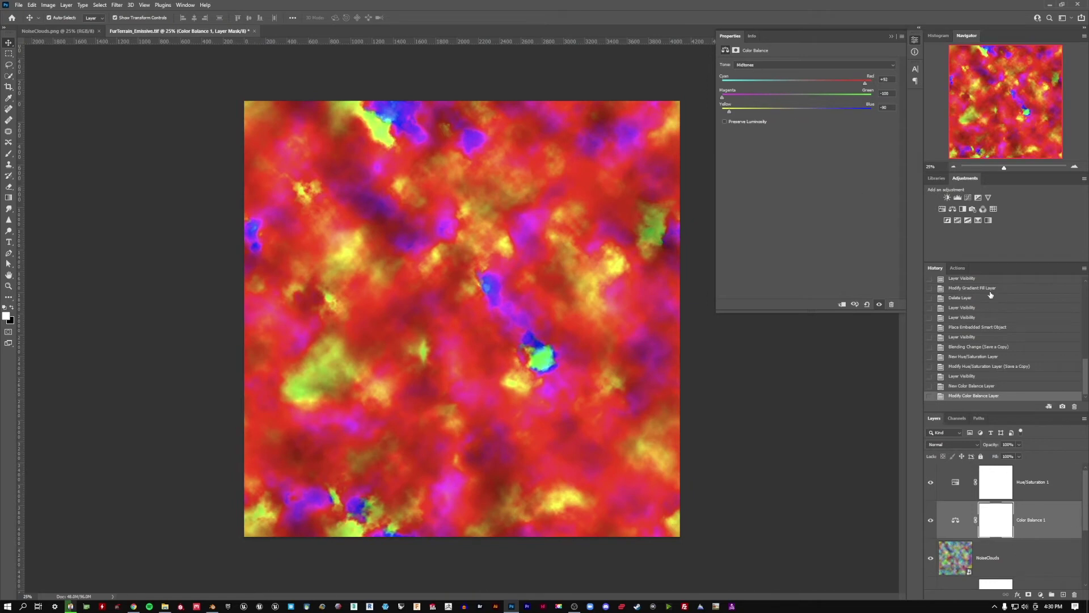
Set the Color Balance shadows to about +87 red, -58 green, -67 blue and the highlights to about +58, -69, -70.
left_click(781, 65)
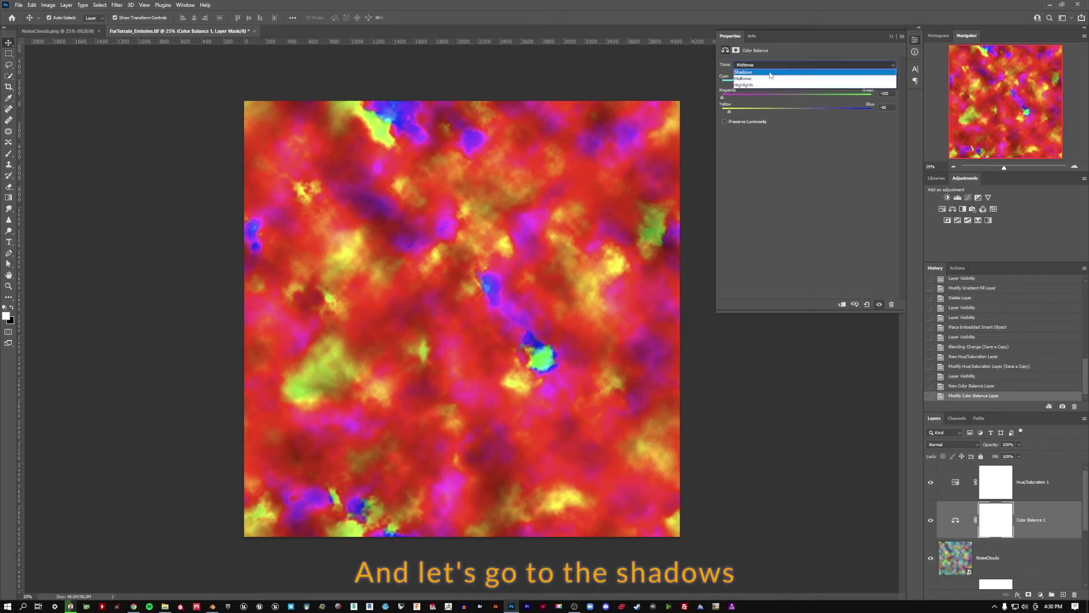
left_click(771, 72)
left_click_drag(800, 110, 755, 99)
left_click_drag(818, 83, 861, 83)
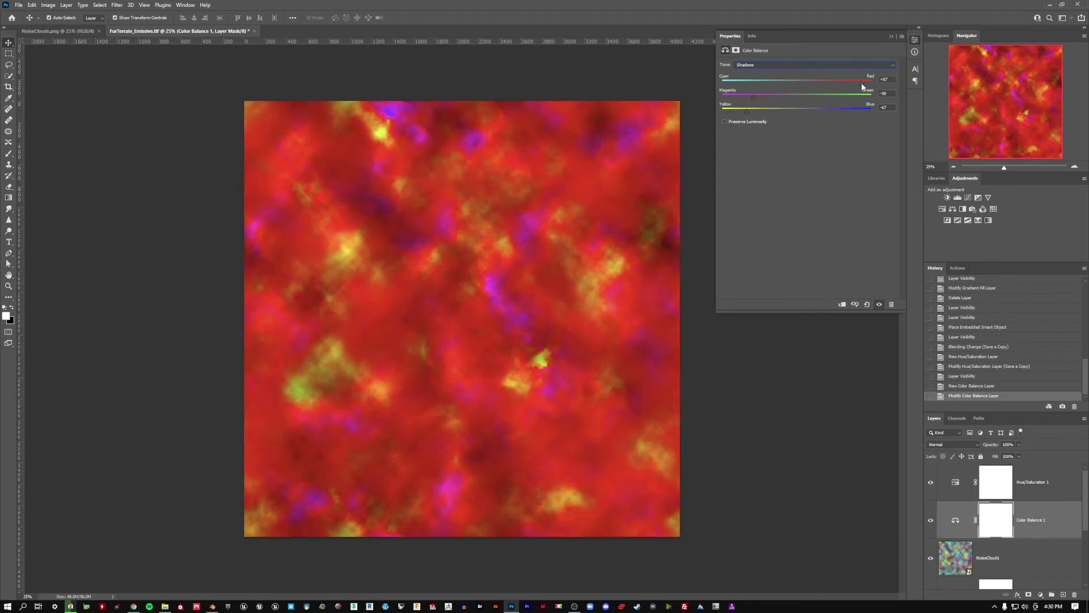
left_click(794, 70)
left_click(760, 84)
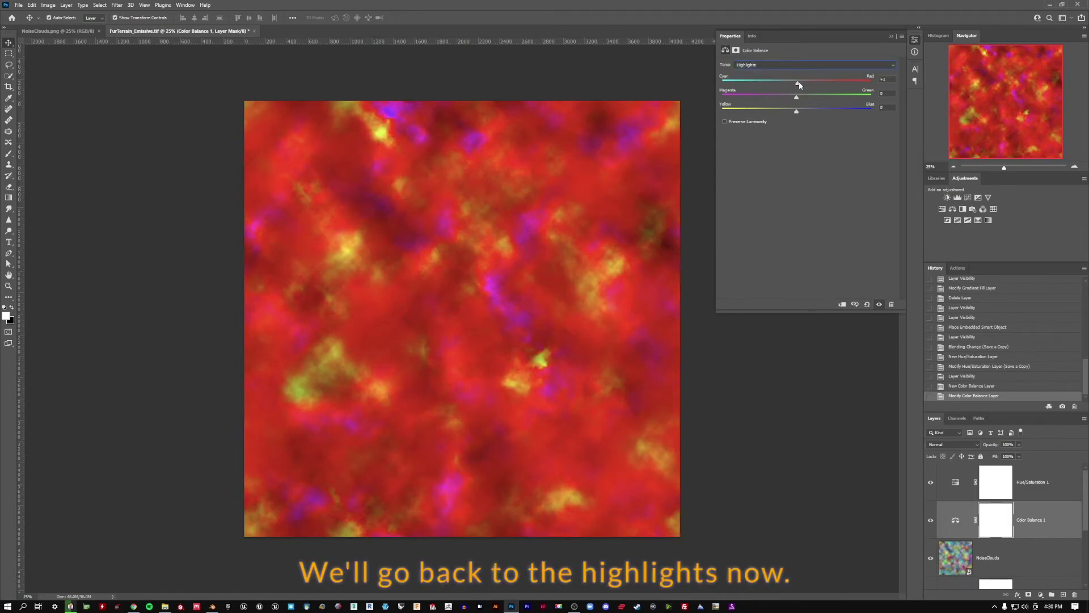
left_click_drag(799, 84, 739, 115)
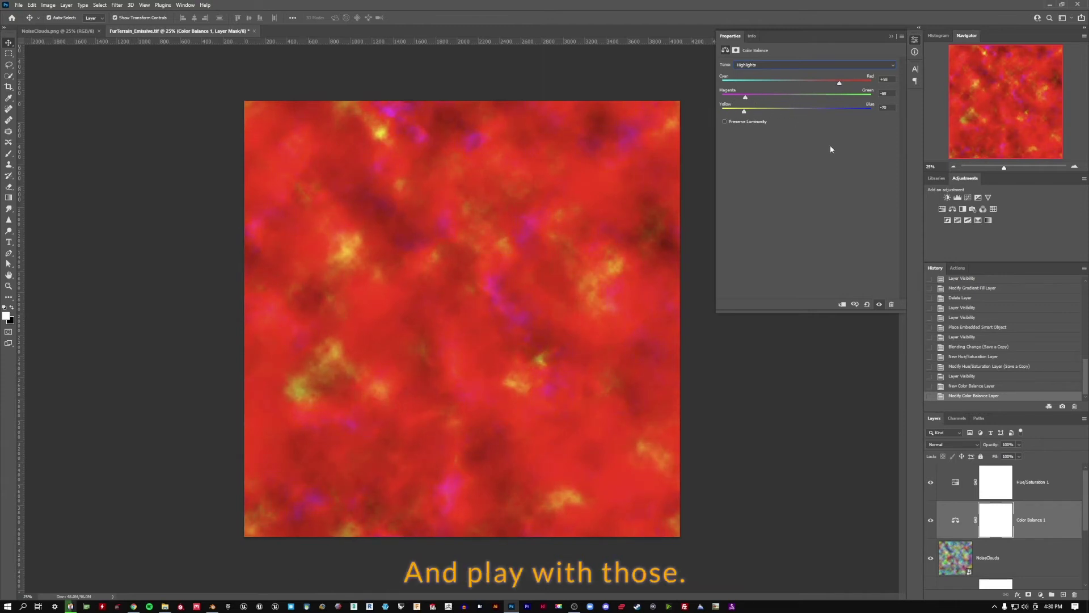
Show Layer 0 again and set the Color Balance shadows to +100 red, -30 green and +100 blue with Preserve Luminosity on.
scroll(962, 484, "down", 3)
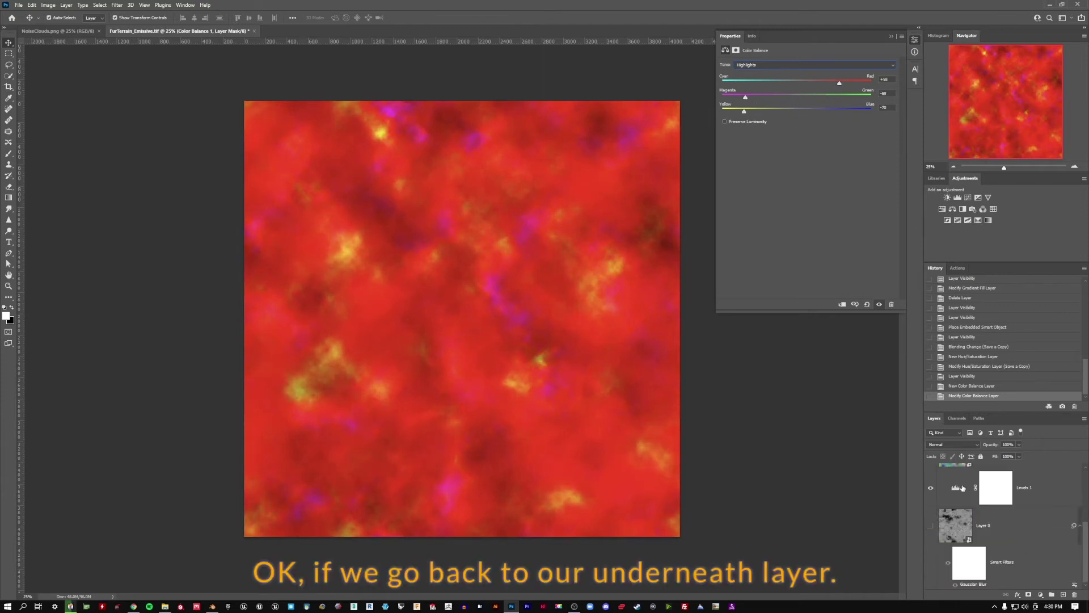
left_click(930, 526)
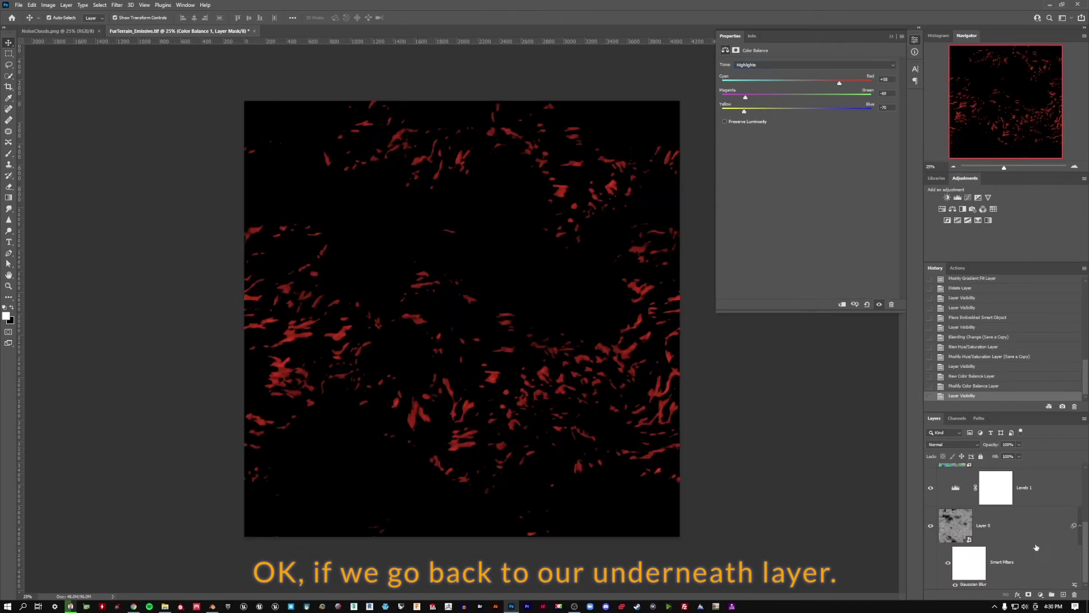
scroll(1036, 547, "up", 3)
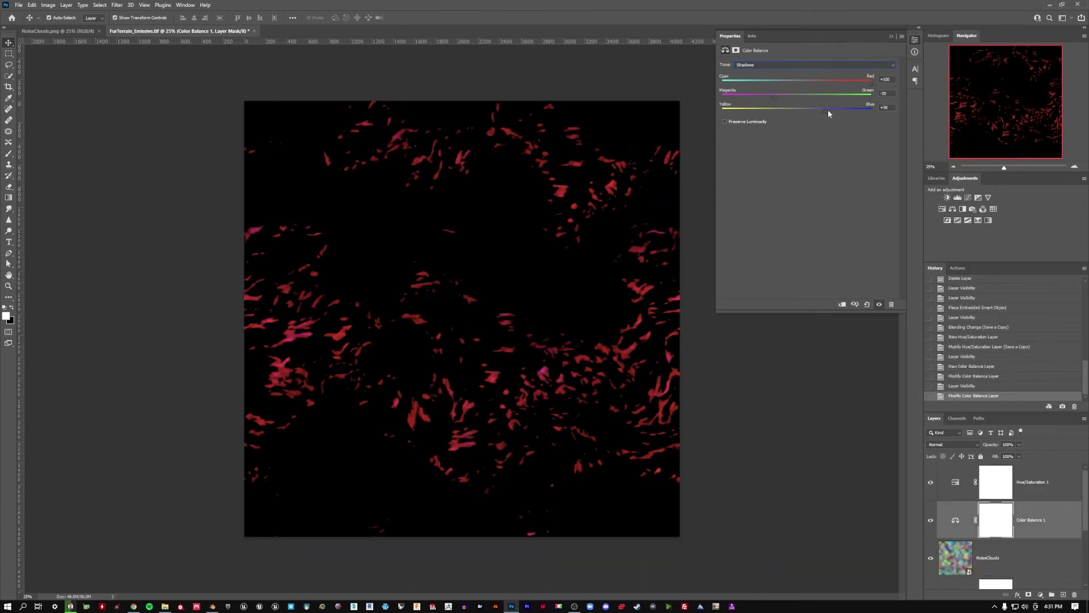
left_click(726, 122)
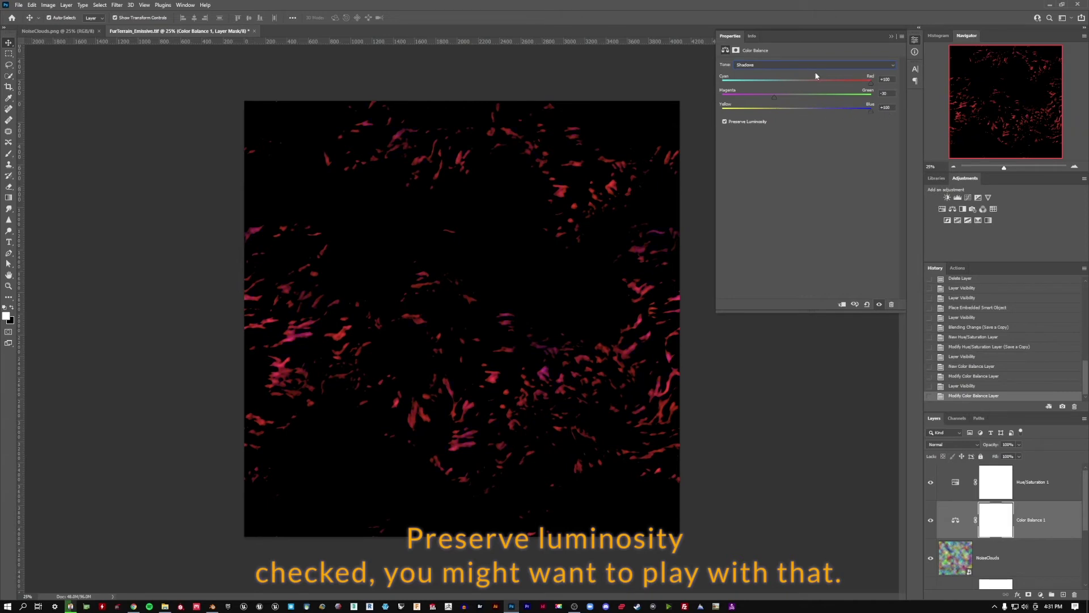
mouse_move(871, 82)
left_mouse_down()
mouse_move(787, 82)
mouse_move(879, 84)
left_mouse_up()
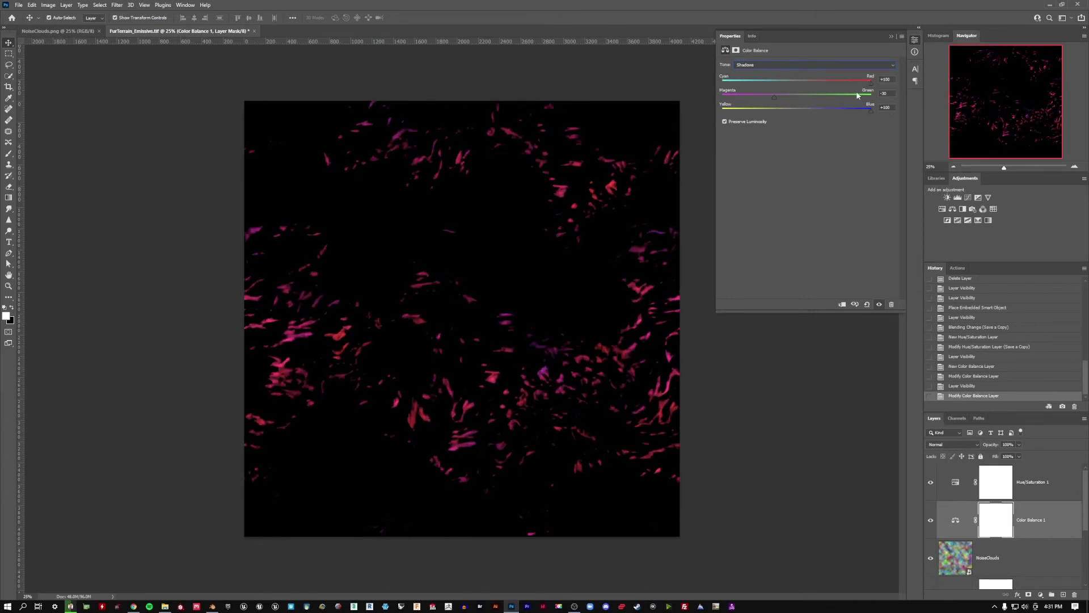
Set the Color Balance highlights to about +60 Cyan-Red, -77 Magenta-Green and +21 Yellow-Blue.
left_click(774, 65)
left_click(760, 85)
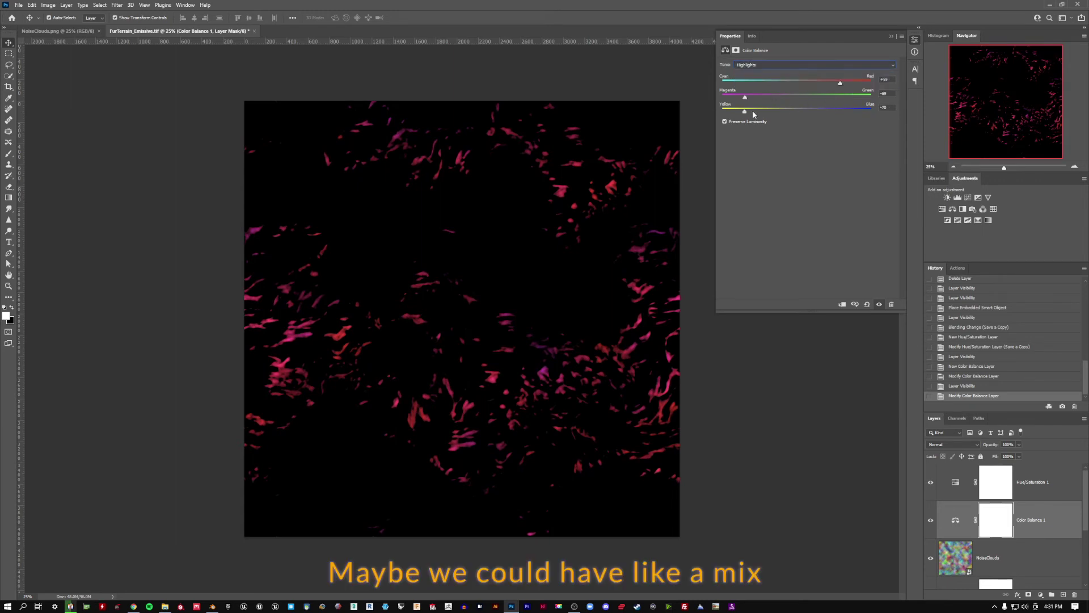
left_click_drag(753, 114, 807, 113)
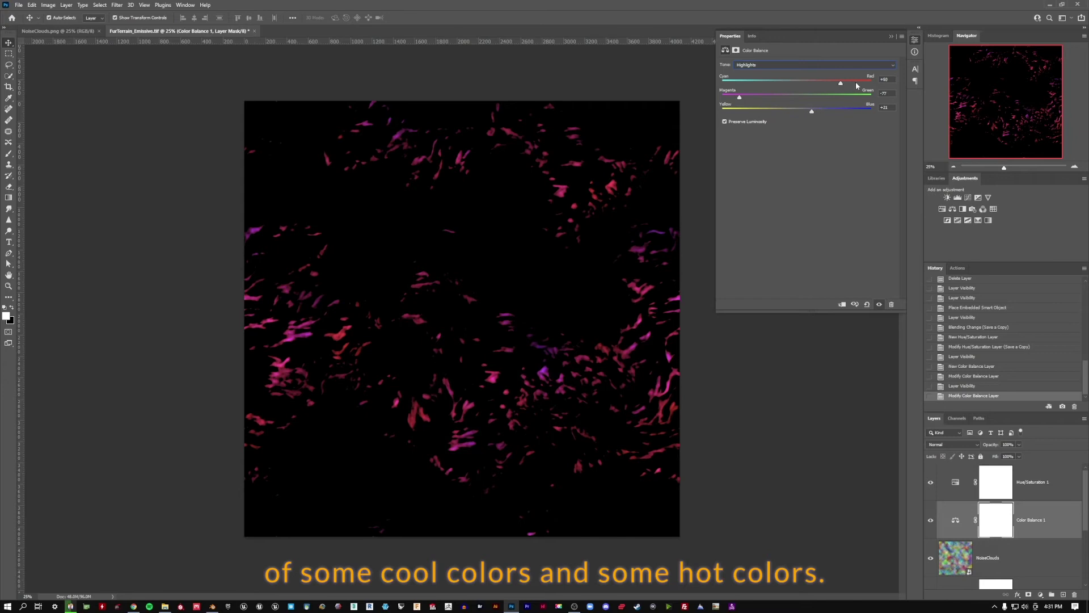
Set the Color Balance shadows to about -48 Magenta-Green and +76 Yellow-Blue, then deselect the layer.
left_click(810, 64)
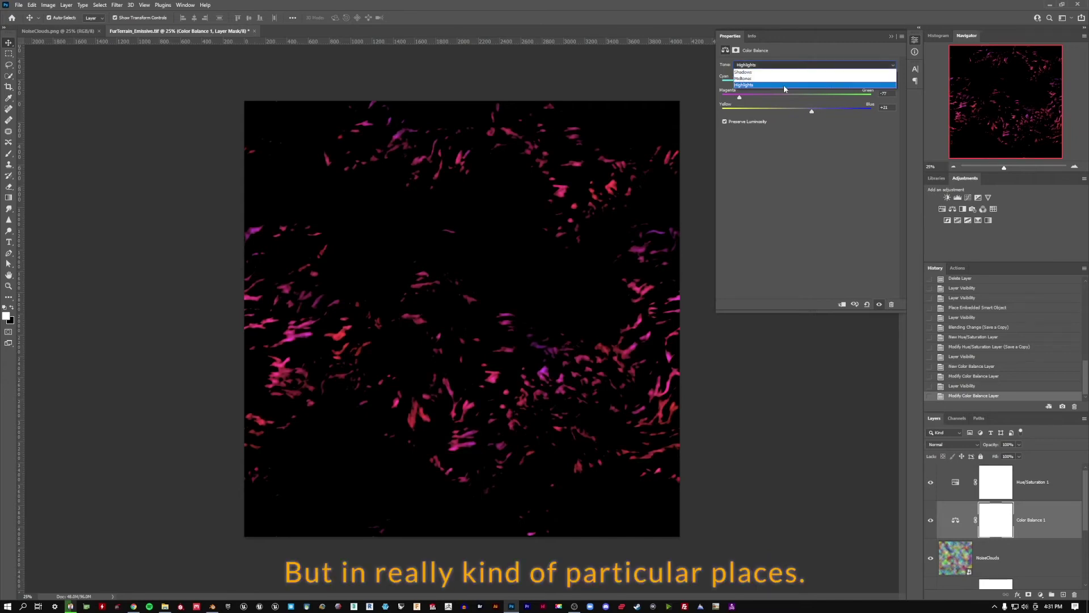
left_click(785, 79)
left_click(810, 65)
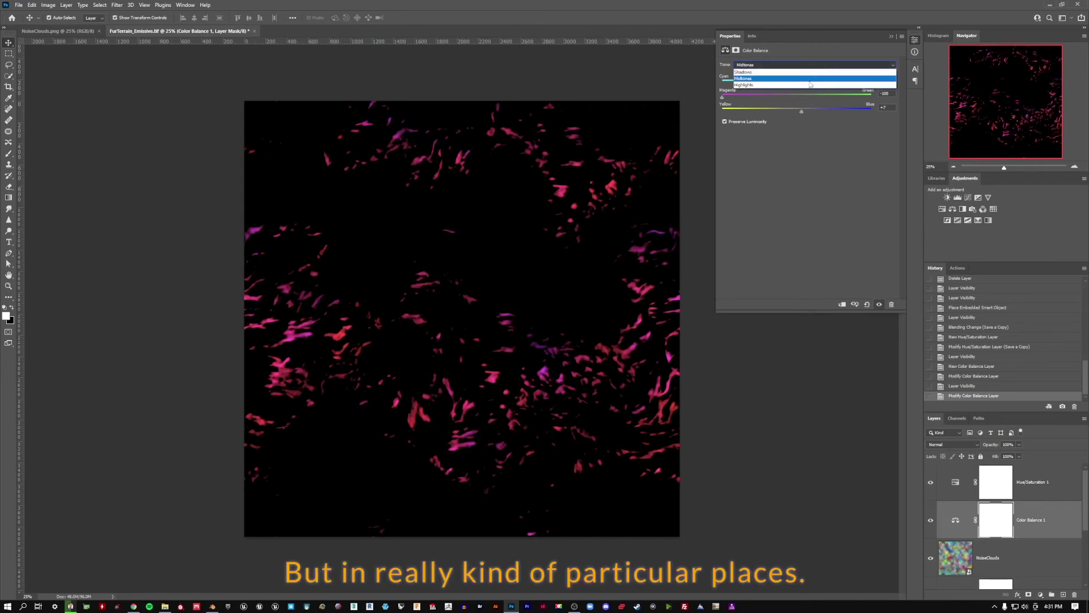
left_click(806, 72)
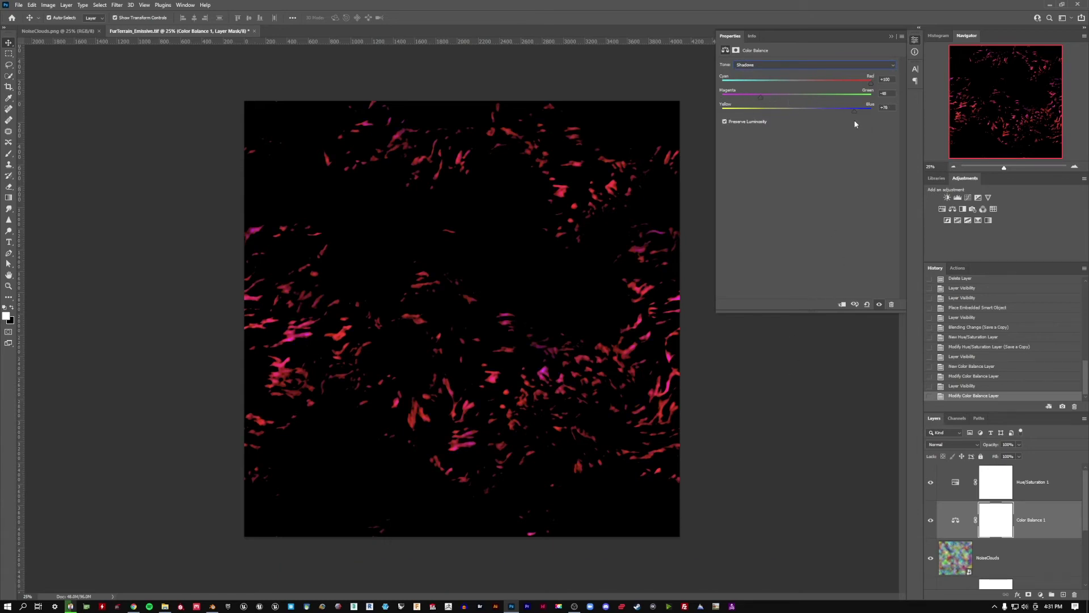
left_click(799, 403)
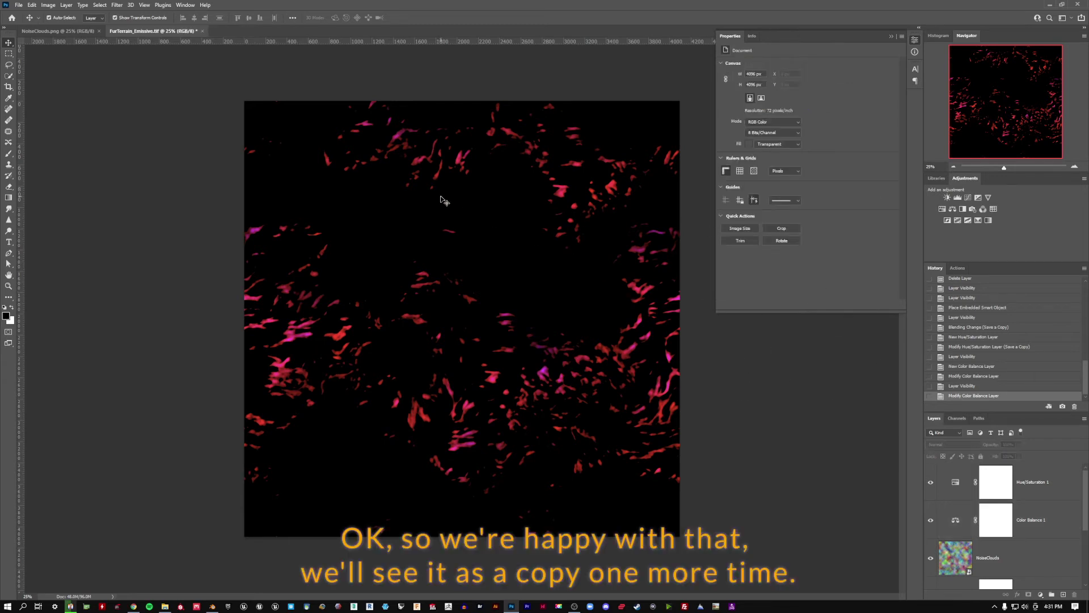
Save a PNG copy over the existing FurTerrain_Emissive texture in FurTerrainTextureSet, and save the layered TIFF.
key("alt+s")
left_click(187, 265)
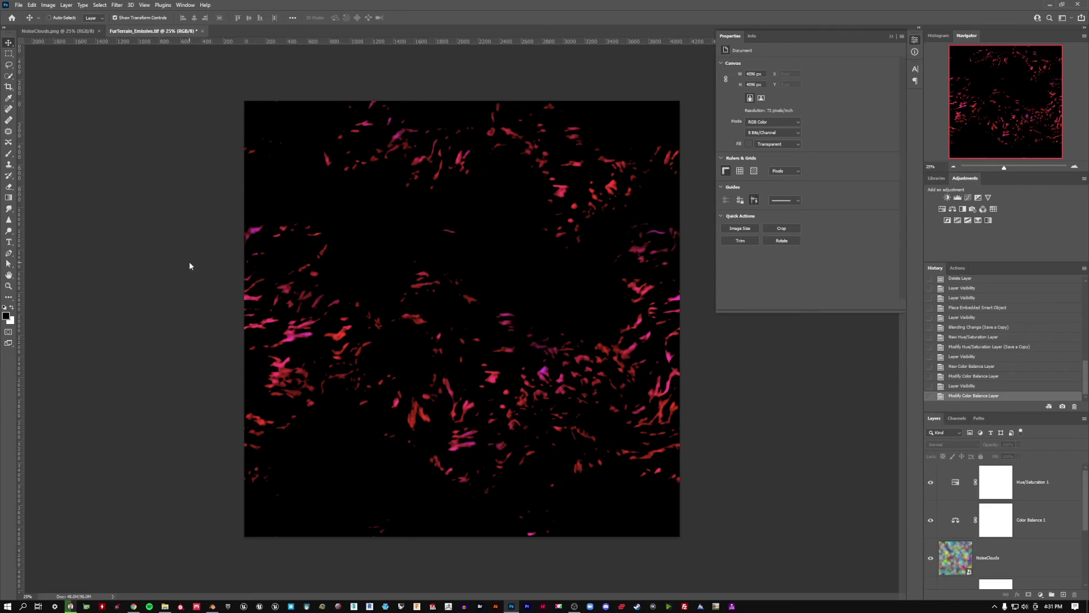
key("ctrl+alt+s")
left_click(314, 22)
left_click(143, 273)
left_click(124, 386)
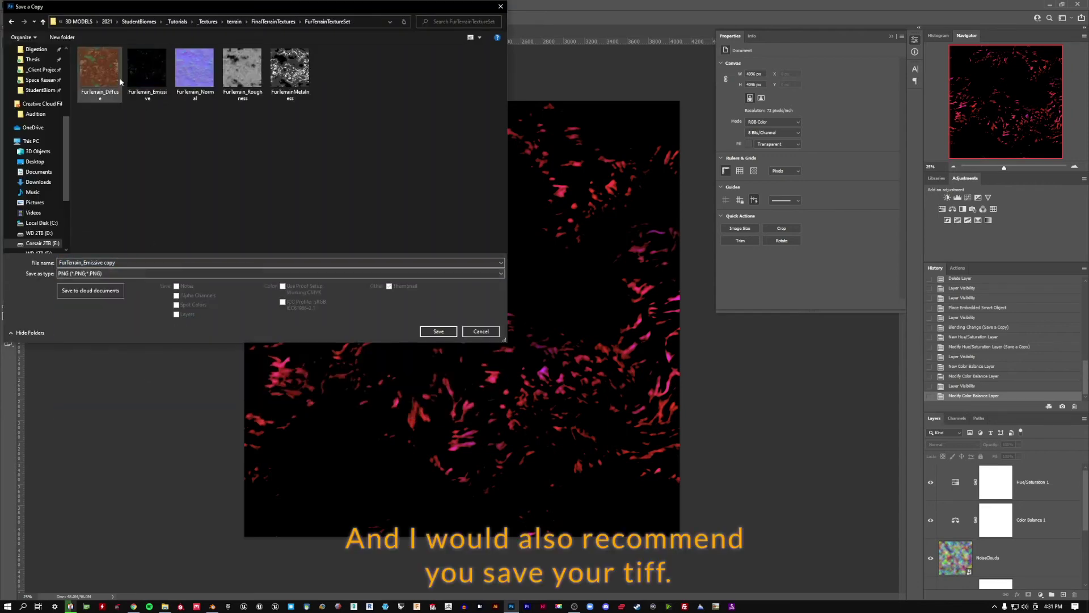
double_click(146, 73)
left_click(564, 303)
left_click(535, 238)
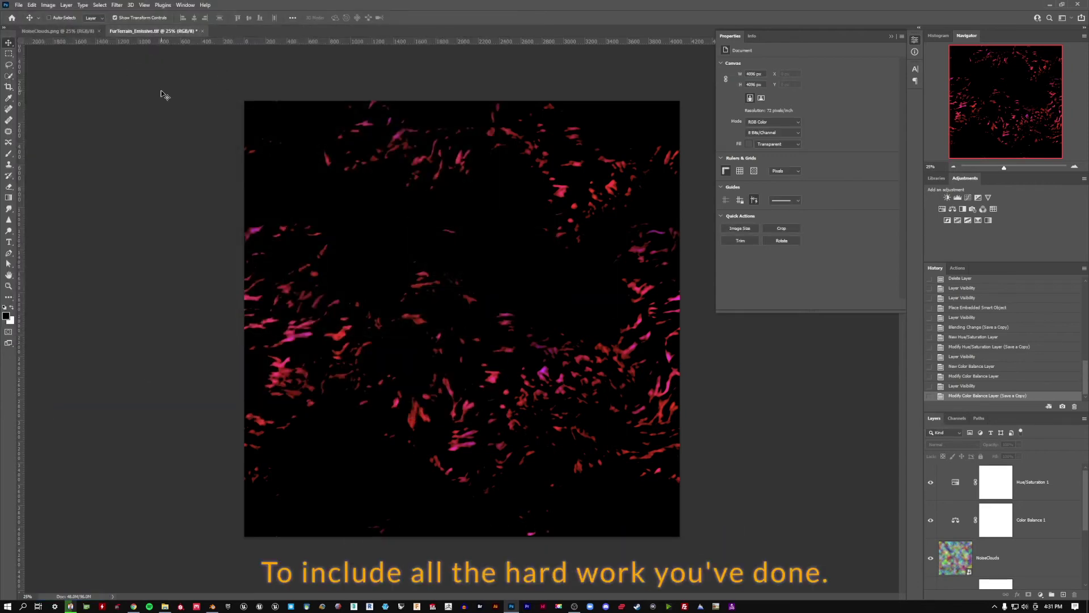
key("ctrl+s")
Switch to Blender and reload the FurTerrain_Emissive.png image.
key("alt+Tab")
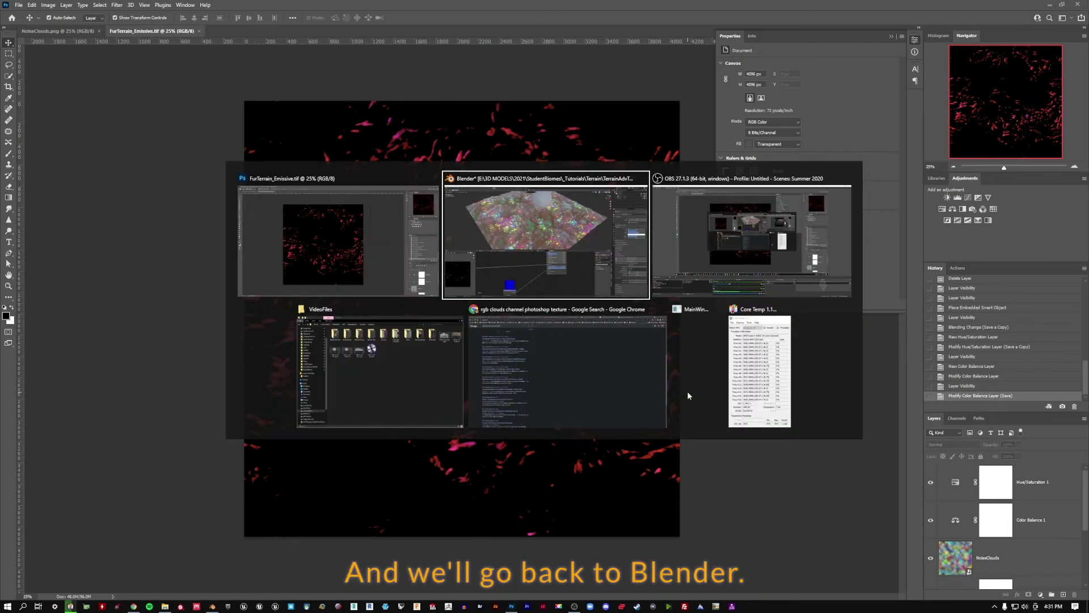
left_click(37, 363)
mouse_move(51, 381)
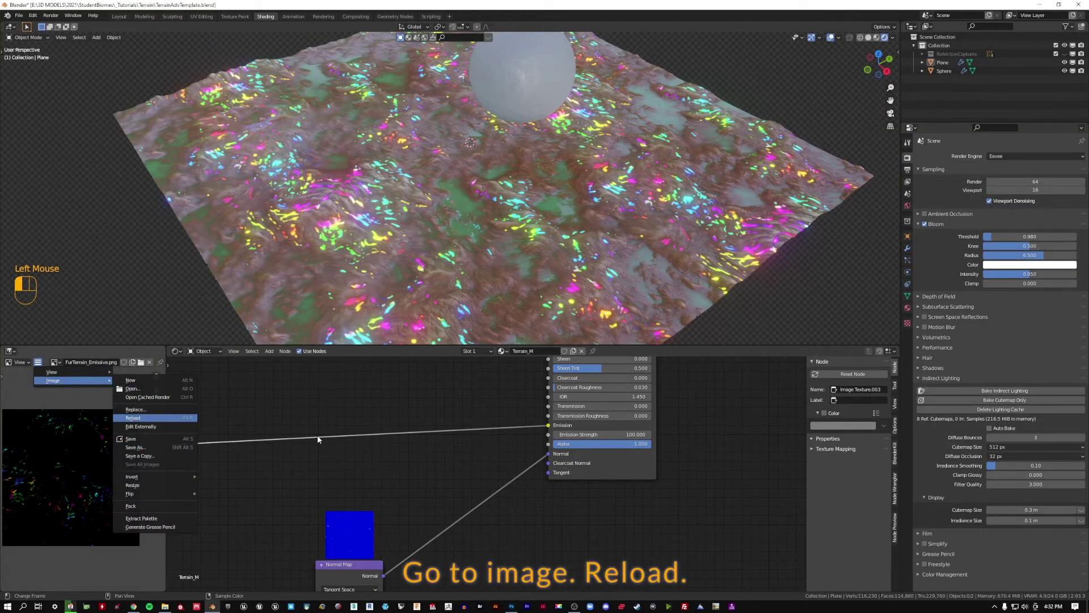
Examine the recoloured emission glow on the terrain around the sphere from several angles and distances.
middle_click_drag(545, 183, 646, 306)
scroll(404, 253, "up", 2)
middle_click_drag(404, 253, 298, 239)
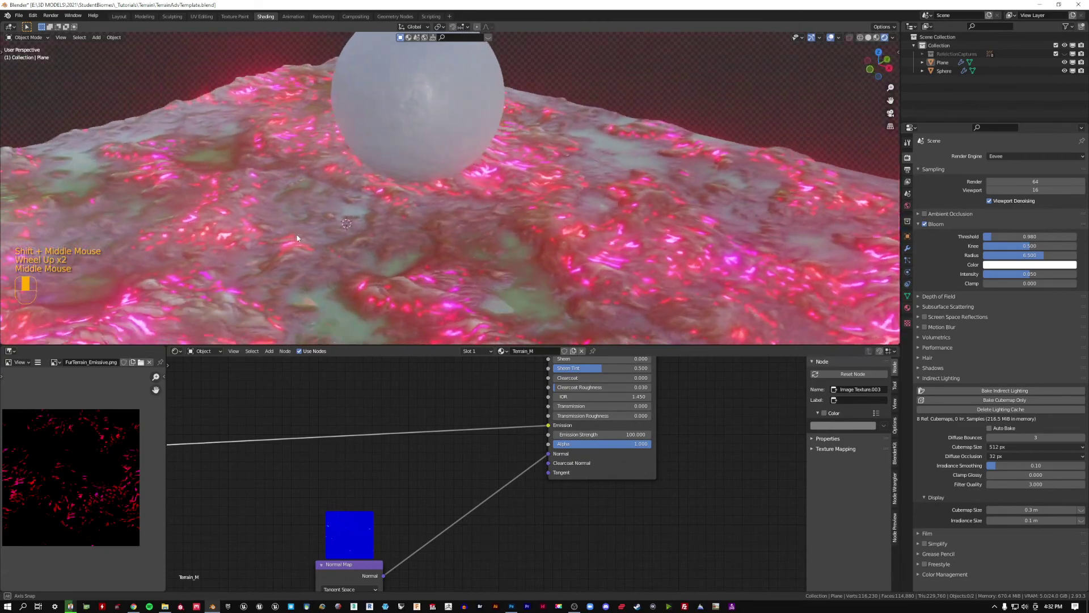
middle_click_drag(559, 223, 459, 236)
scroll(459, 238, "up", 2)
middle_click_drag(559, 258, 596, 231)
middle_click_drag(465, 204, 515, 229, "shift")
scroll(515, 229, "down", 1)
middle_click_drag(471, 170, 457, 214, "shift")
scroll(442, 231, "down", 1)
scroll(451, 268, "up", 1)
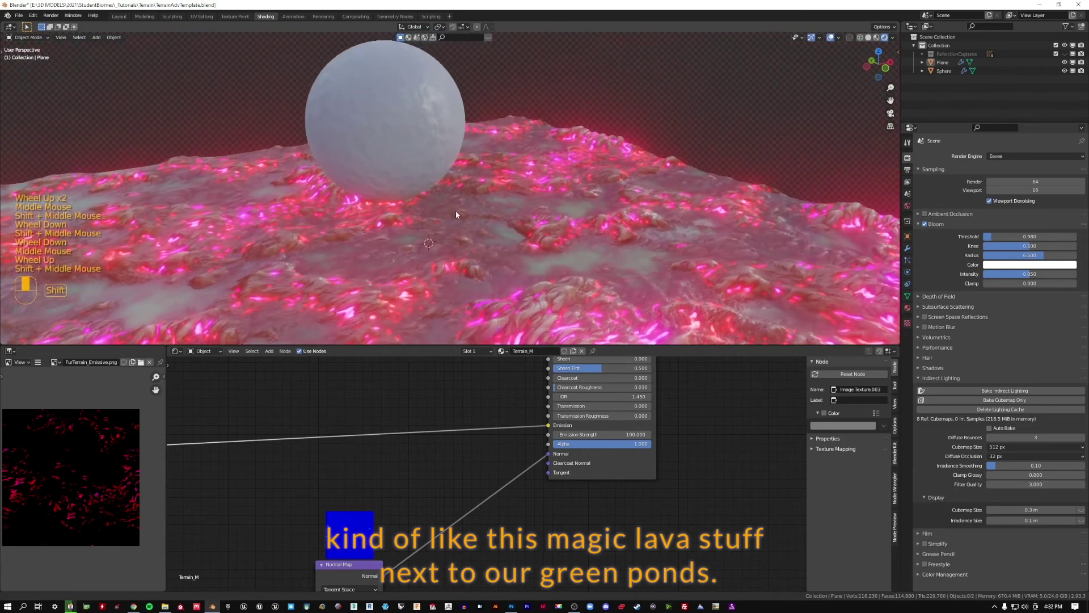
Rebake only the Eevee cubemaps so the reflections use the new emissive colours.
middle_click_drag(556, 229, 561, 250)
left_click(1001, 400)
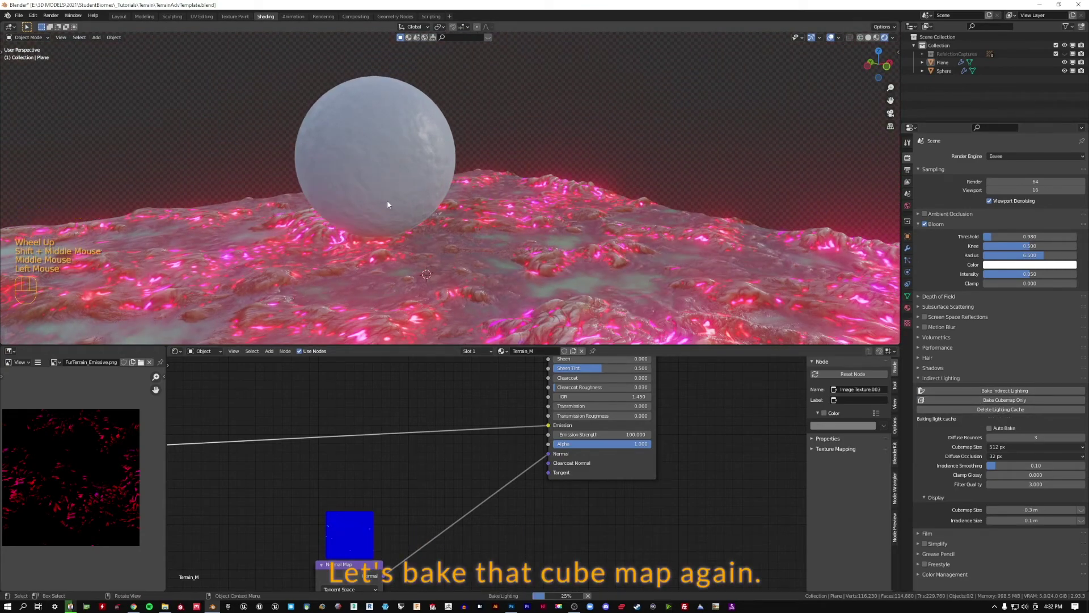
middle_click_drag(387, 200, 420, 188)
Lower the World background strength to 0.5 and rebake the indirect lighting.
left_click(907, 206)
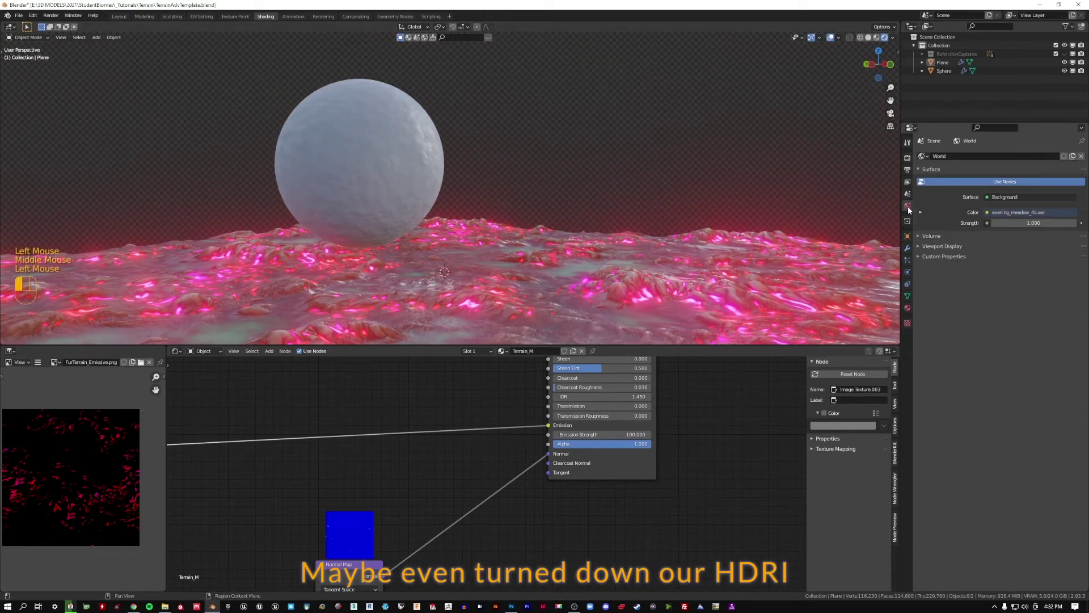
left_click(1035, 223)
type(".5")
key("Return")
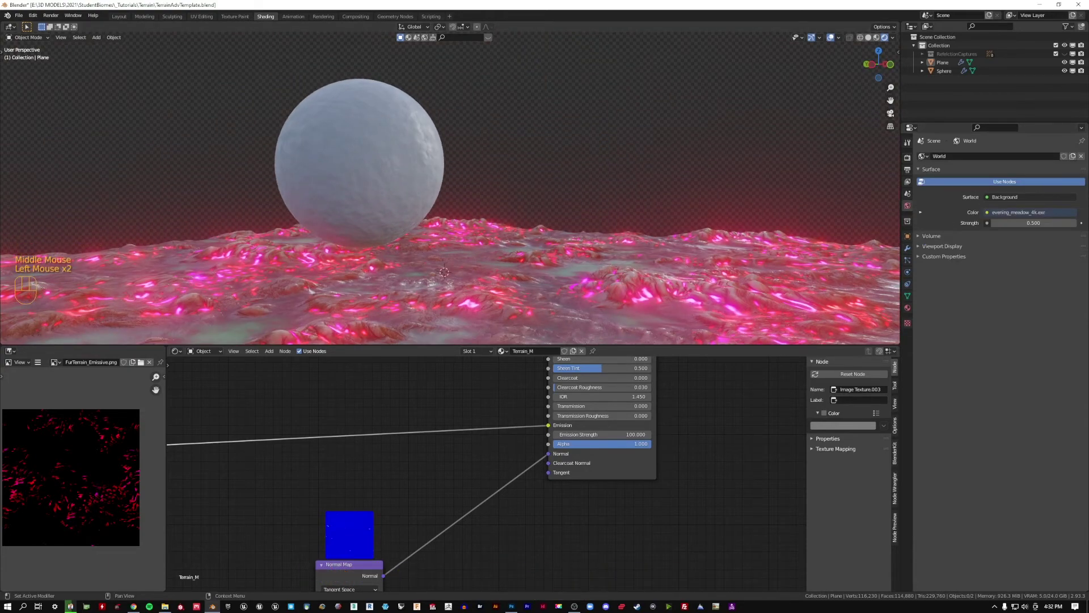
left_click(908, 158)
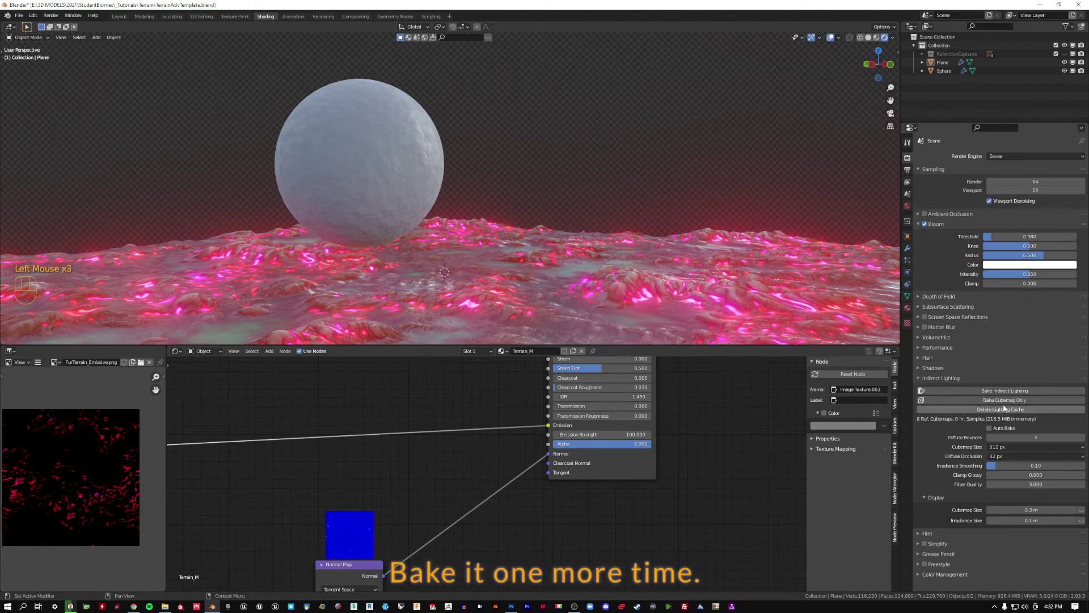
left_click(987, 390)
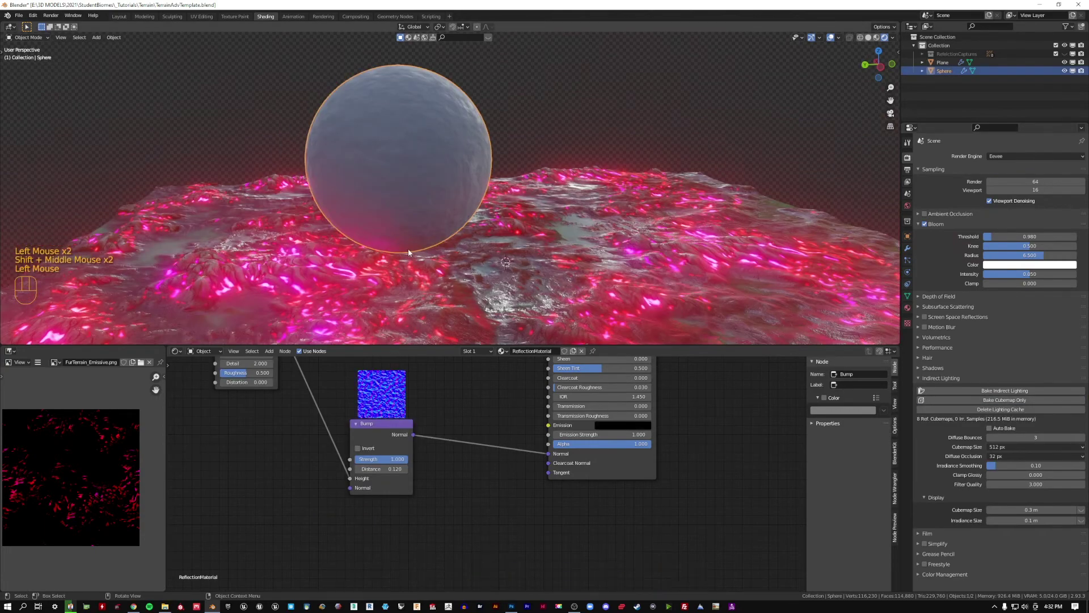
Move the sphere horizontally across the terrain by about 3.4 m in X and -14 m in Y, keeping its height.
key("g")
key("shift+z")
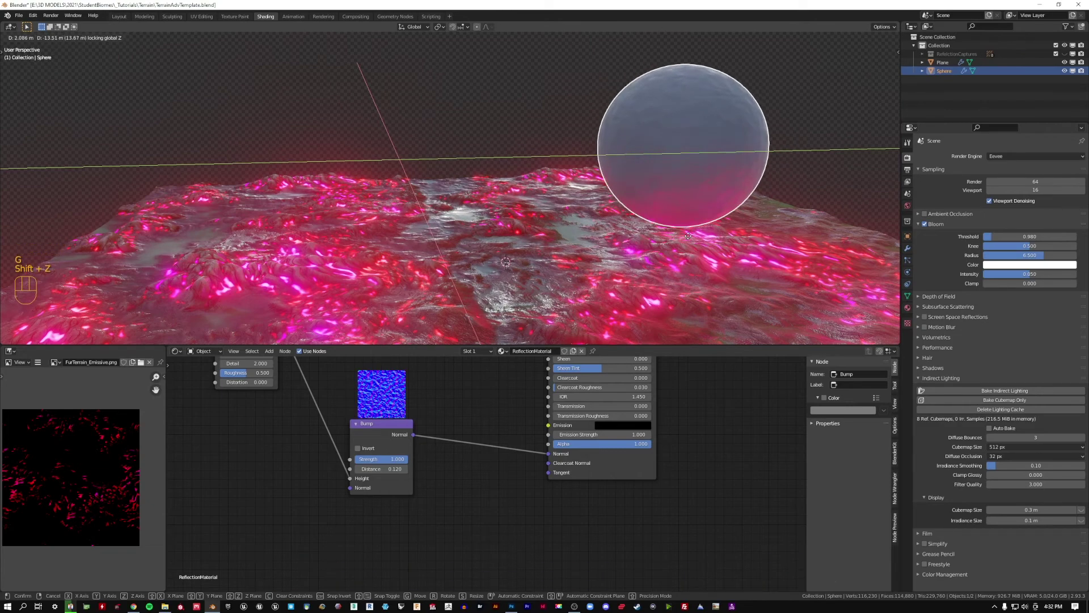
left_click(685, 226)
middle_click_drag(685, 225, 405, 270)
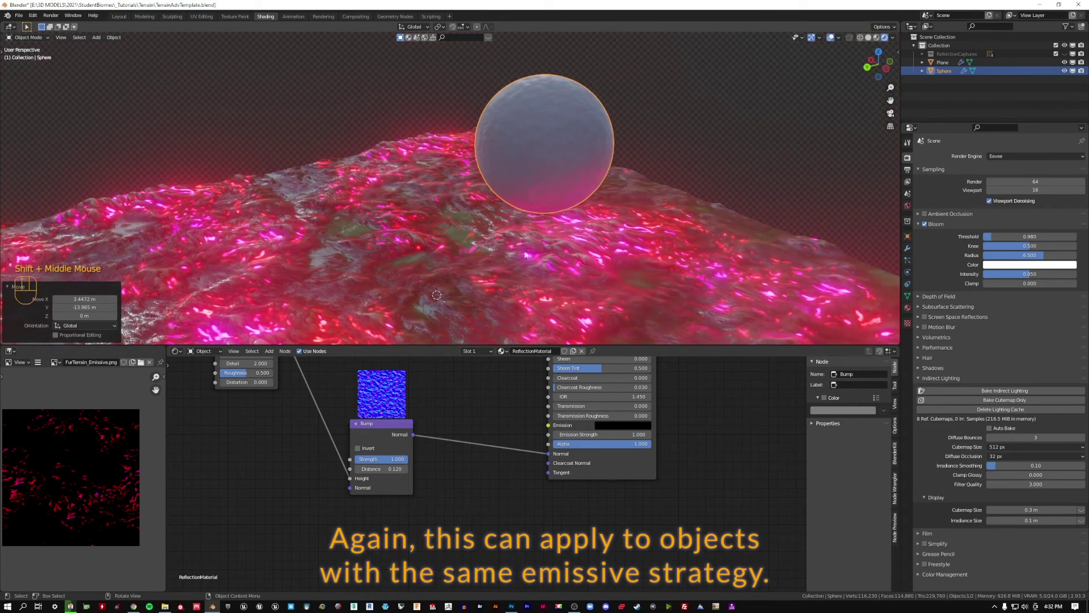
Examine the sphere's ReflectionMaterial nodes and the terrain's Terrain_M texture nodes, then check the glow around the sphere.
middle_click_drag(429, 413, 397, 514)
scroll(397, 514, "down", 4)
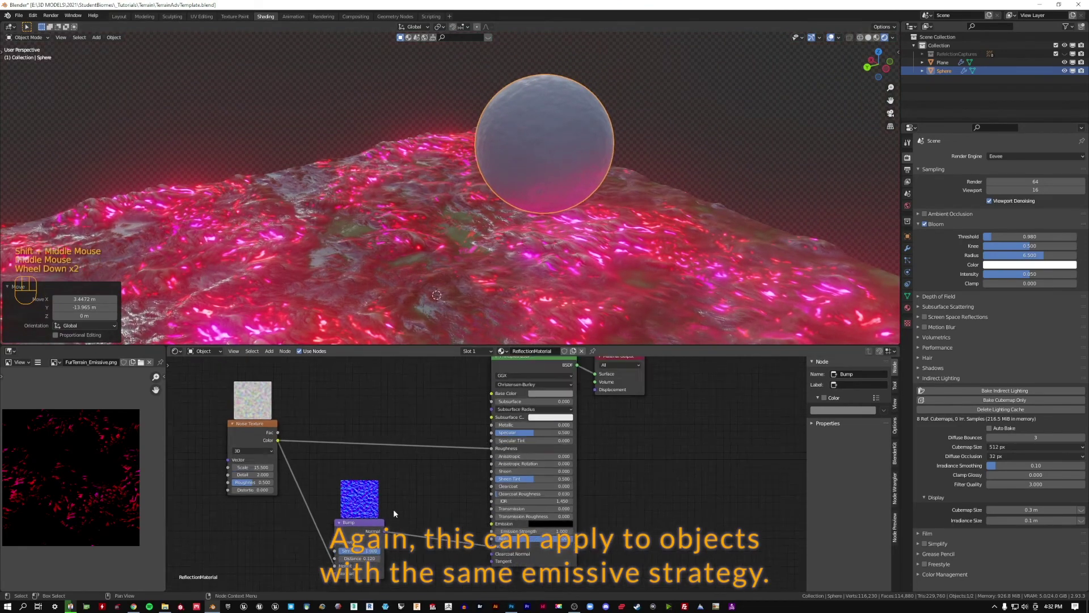
left_click(330, 491)
left_click(445, 290)
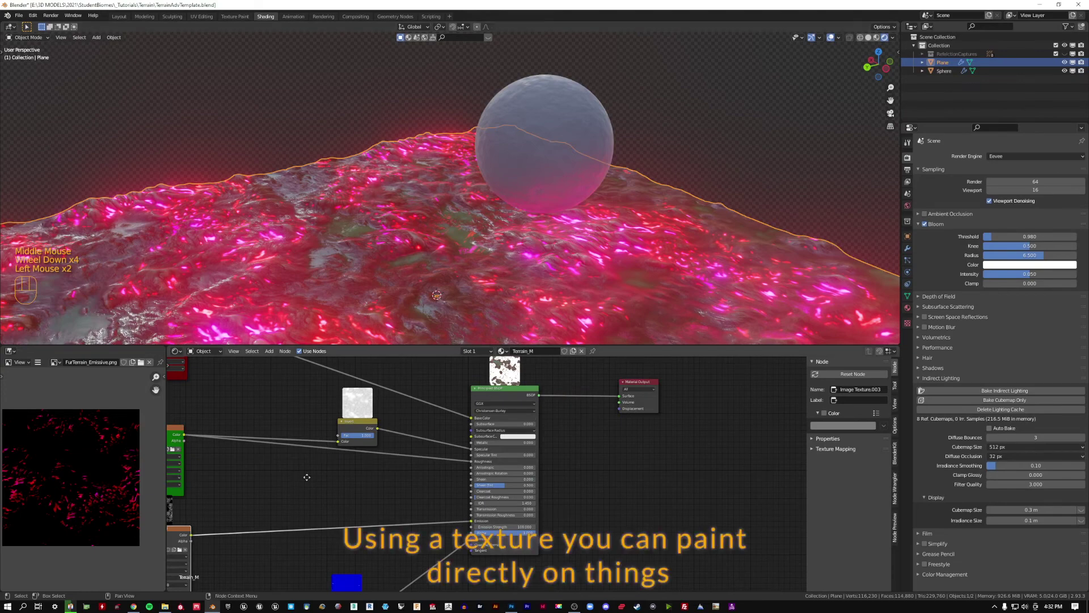
middle_click_drag(306, 478, 479, 439)
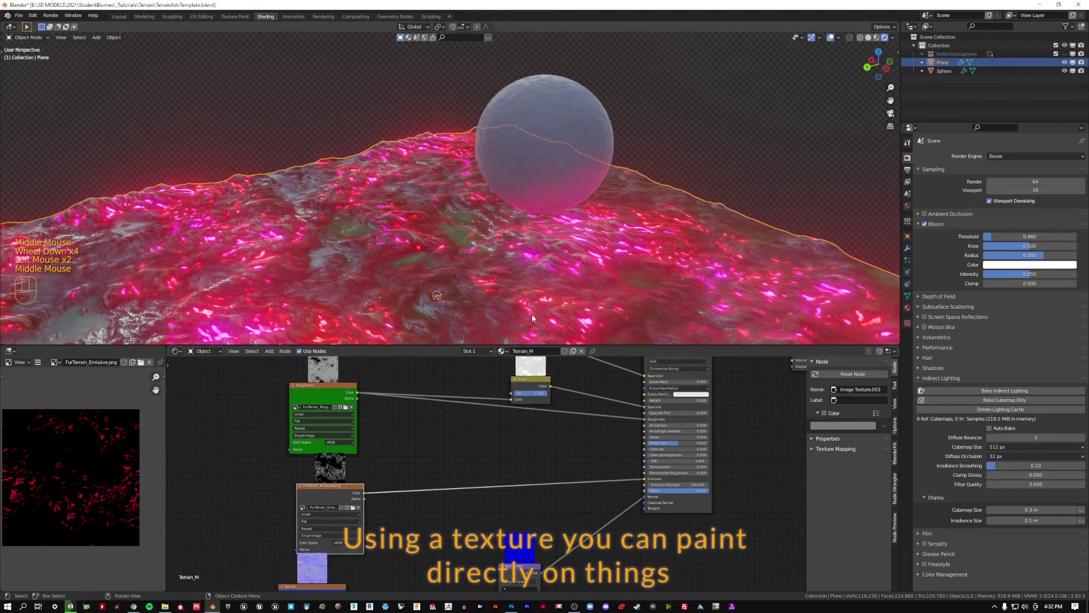
middle_click_drag(330, 399, 347, 444)
scroll(347, 443, "up", 4)
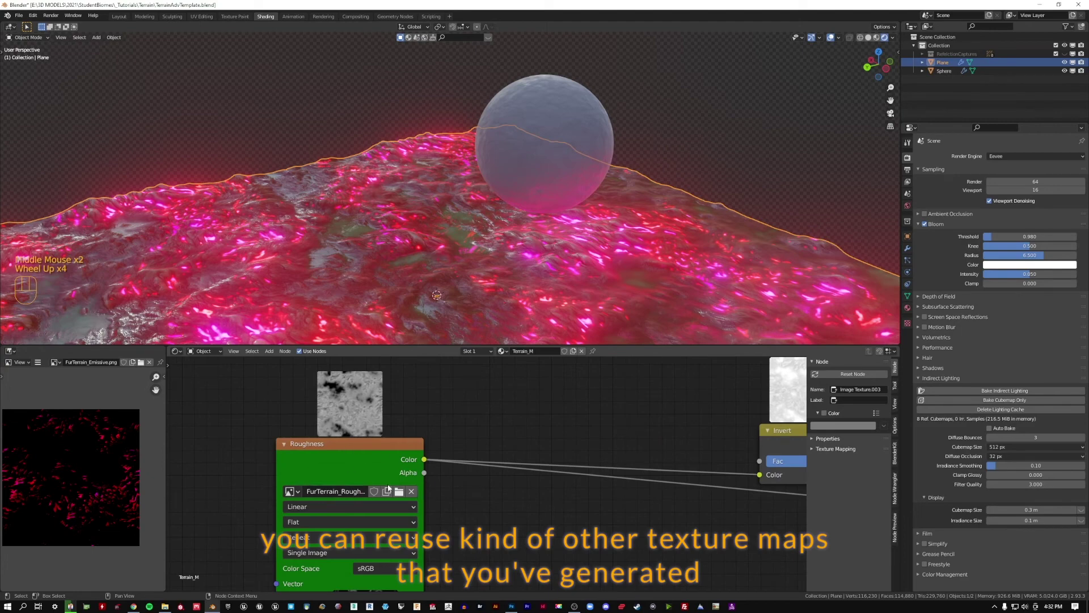
left_click(723, 237)
middle_click_drag(723, 237, 508, 198)
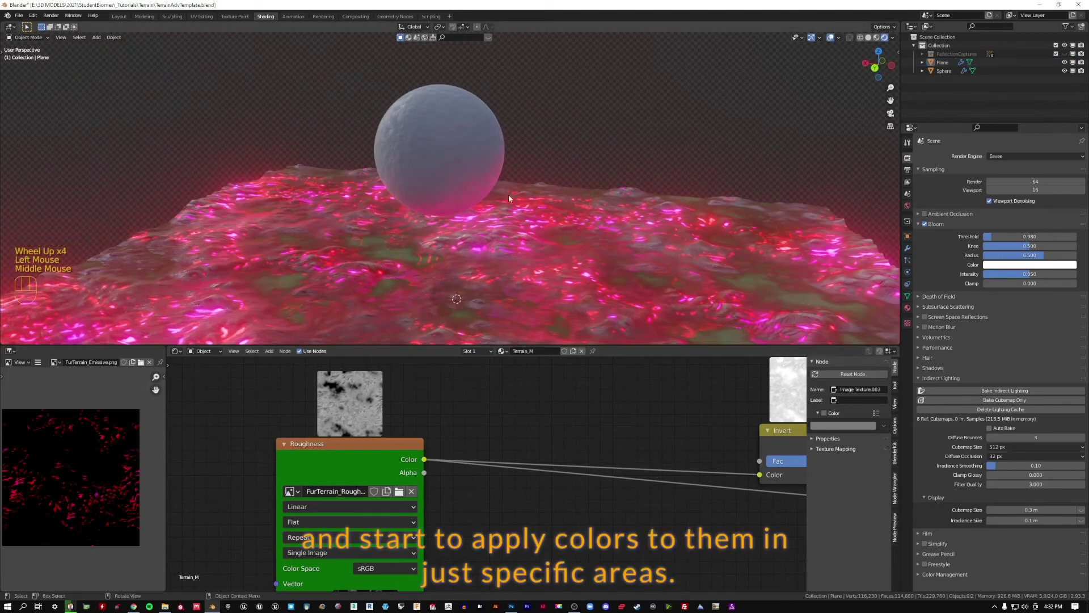
Switch to Photoshop, enlarge the layer stack view and hide every layer above Layer 0.
key("alt+Tab")
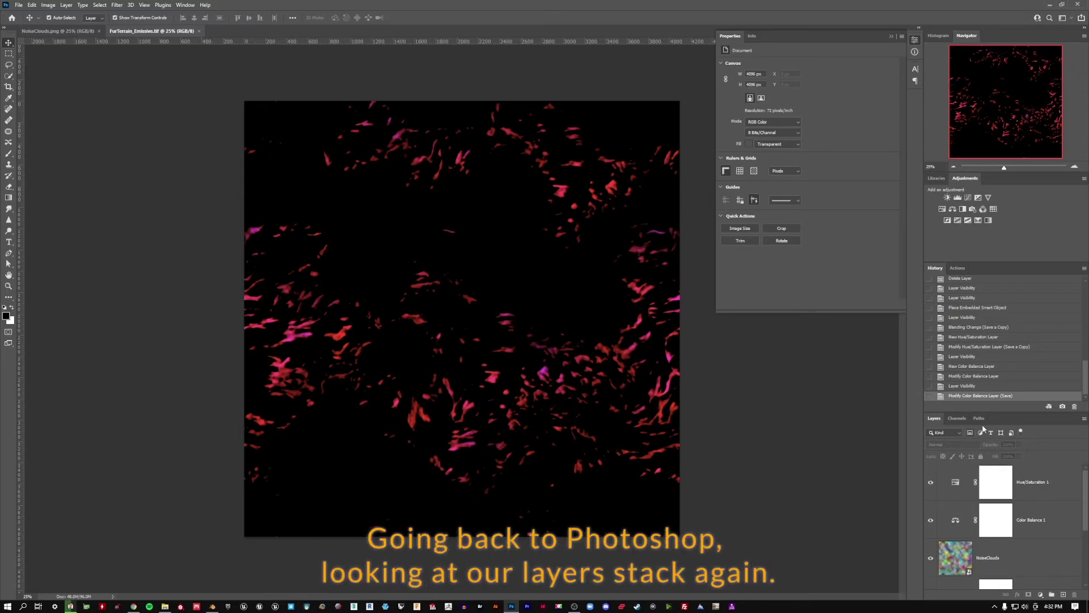
left_click_drag(1015, 418, 1016, 303)
left_click(930, 485)
left_click(931, 447)
left_click(930, 409)
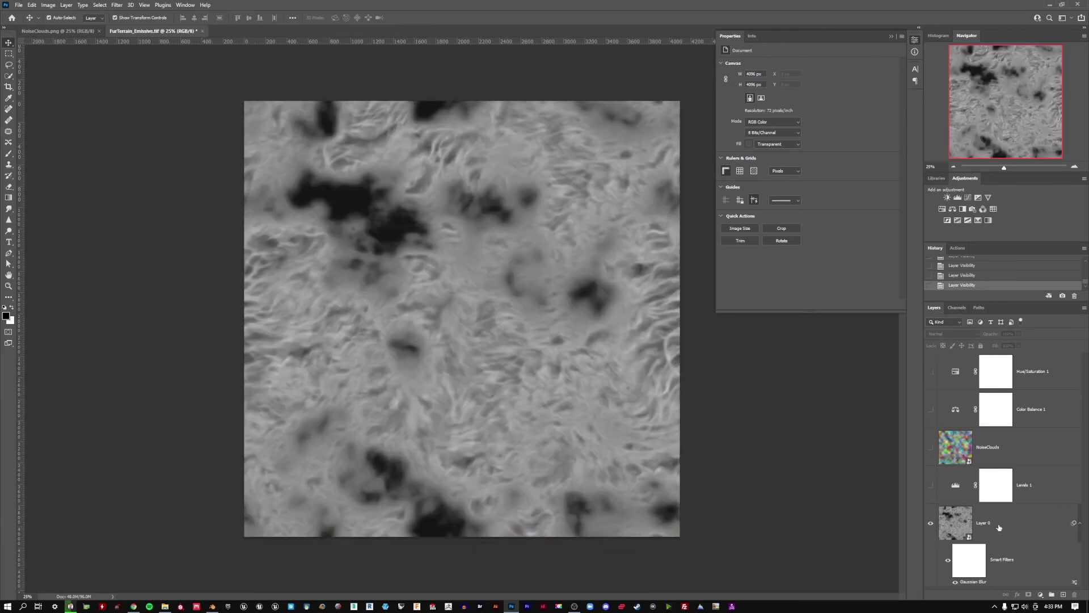
Show Levels 1, toggle Layer 0's smart filters off and on, and show NoiseClouds and both colour adjustment layers again.
left_click(930, 487)
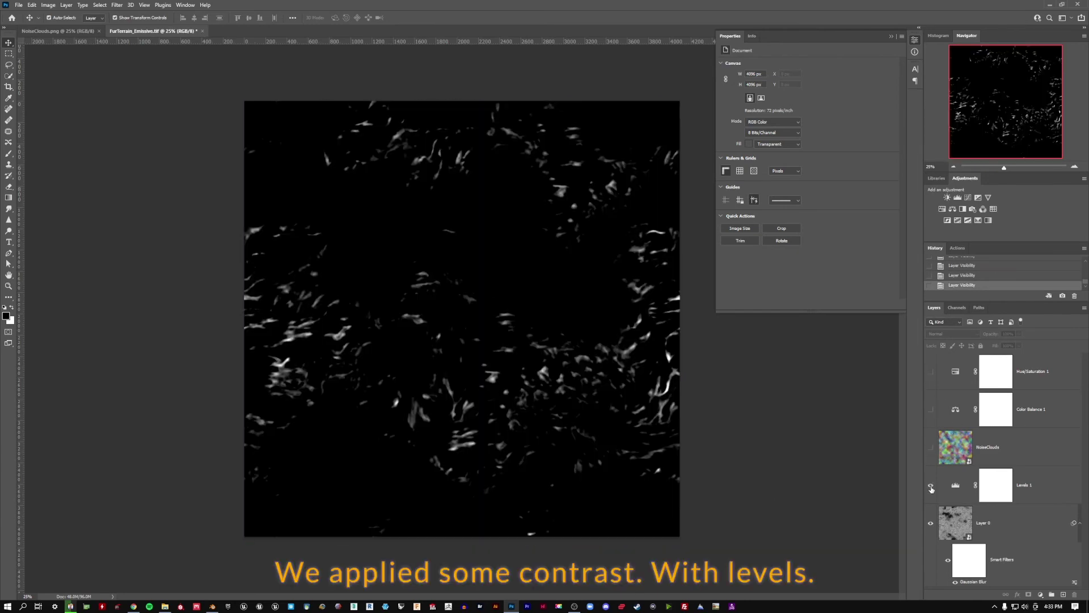
left_click(947, 560)
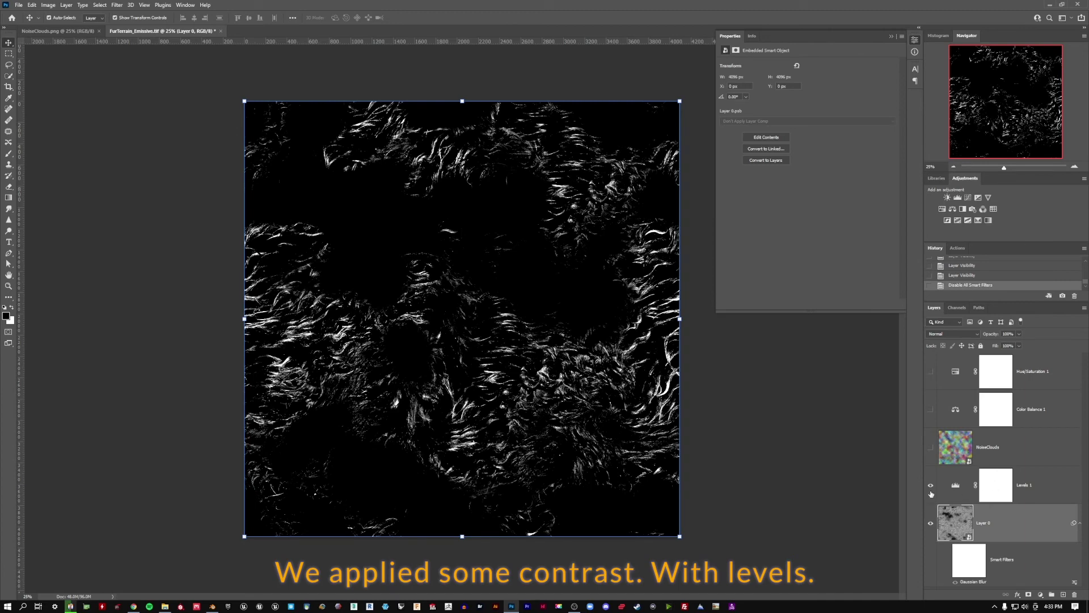
left_click(956, 584)
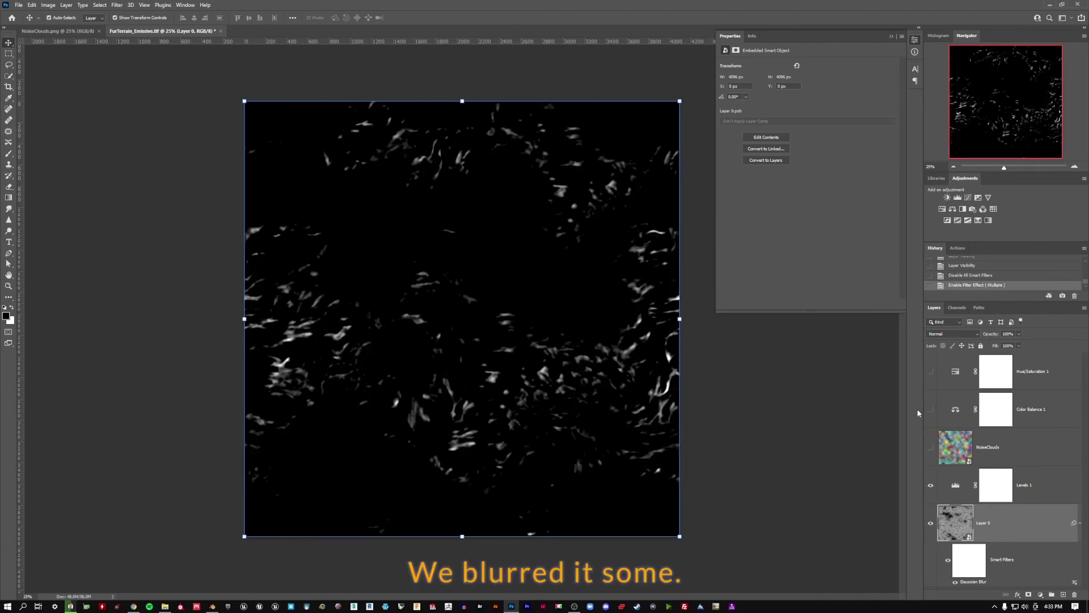
left_click(931, 447)
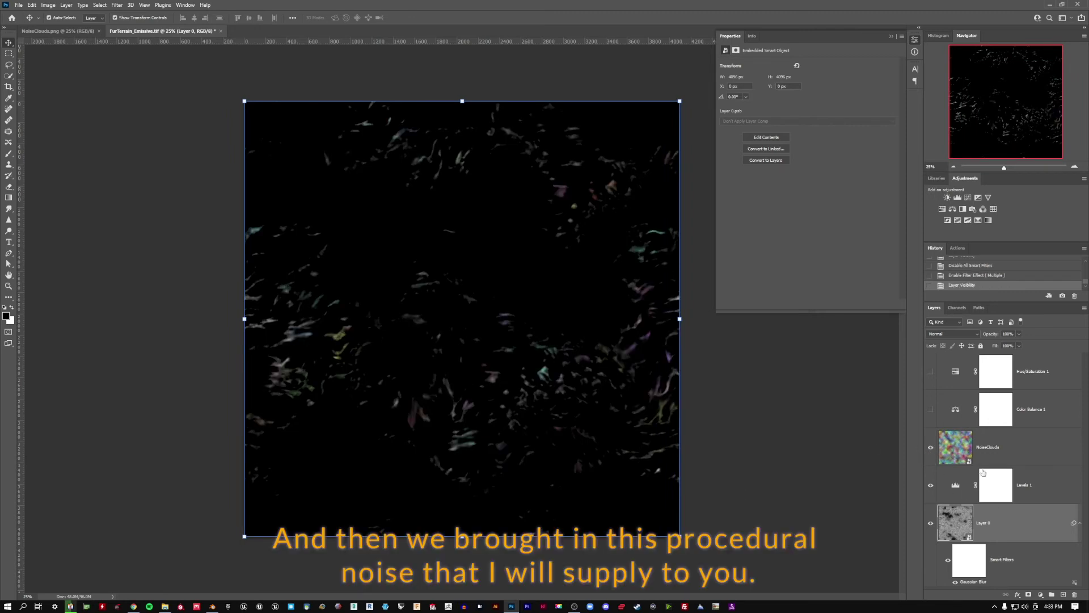
left_click(931, 409)
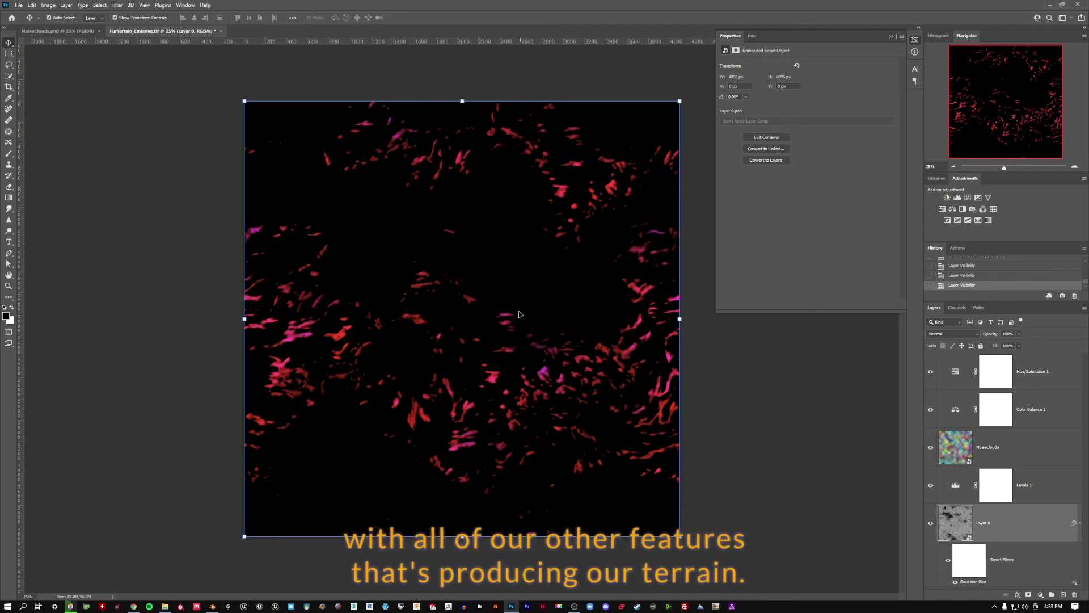
Switch to Blender, open the Texture Paint workspace and load FurTerrain_Emissive.png into the image editor.
key("alt+Tab")
middle_click_drag(470, 221, 449, 302)
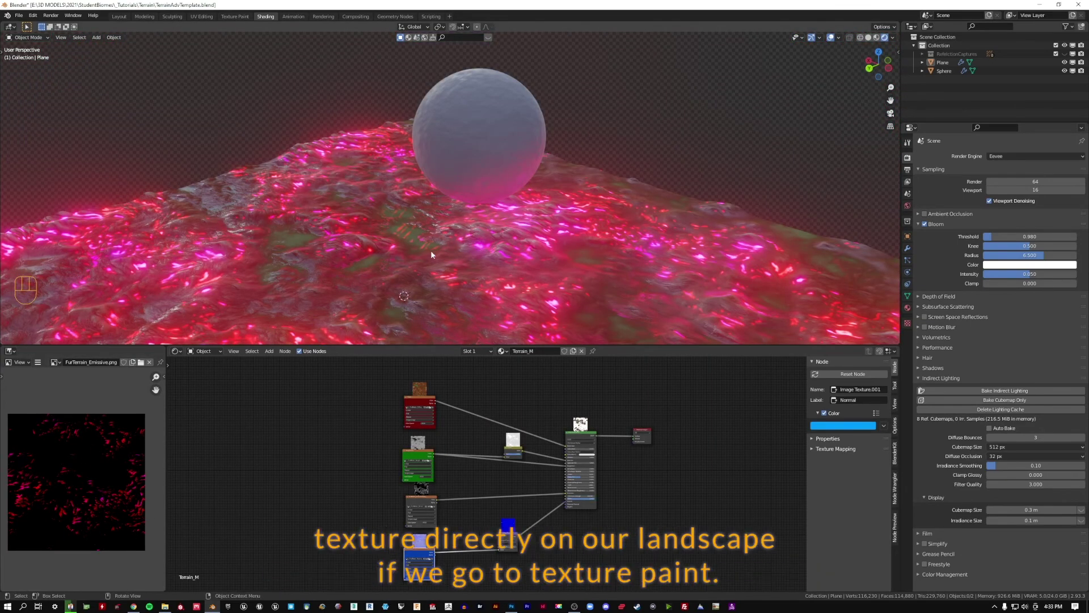
left_click(239, 17)
scroll(224, 241, "up", 2)
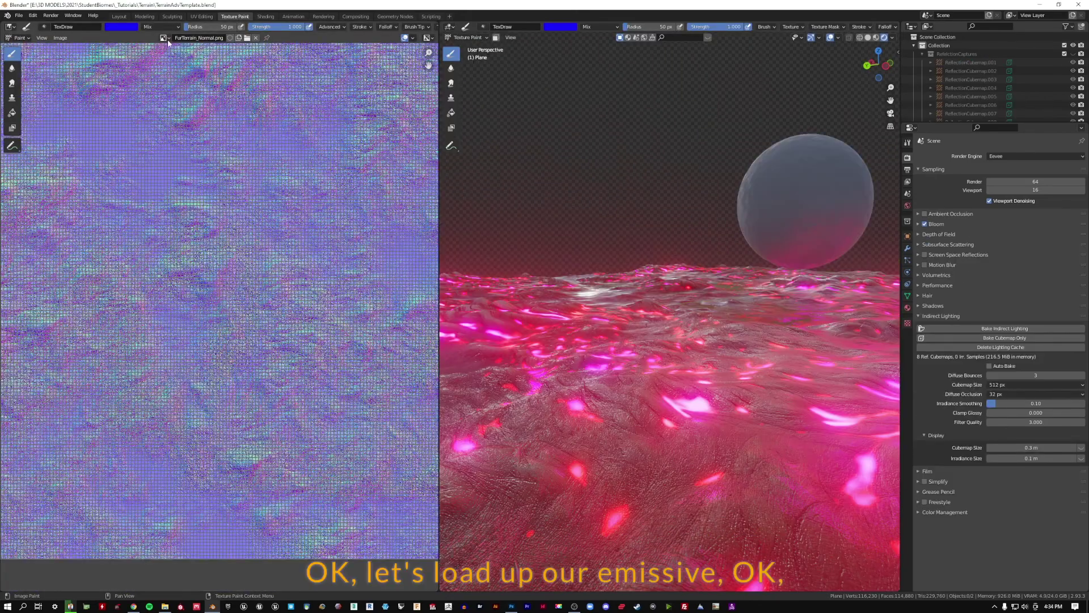
left_click(164, 38)
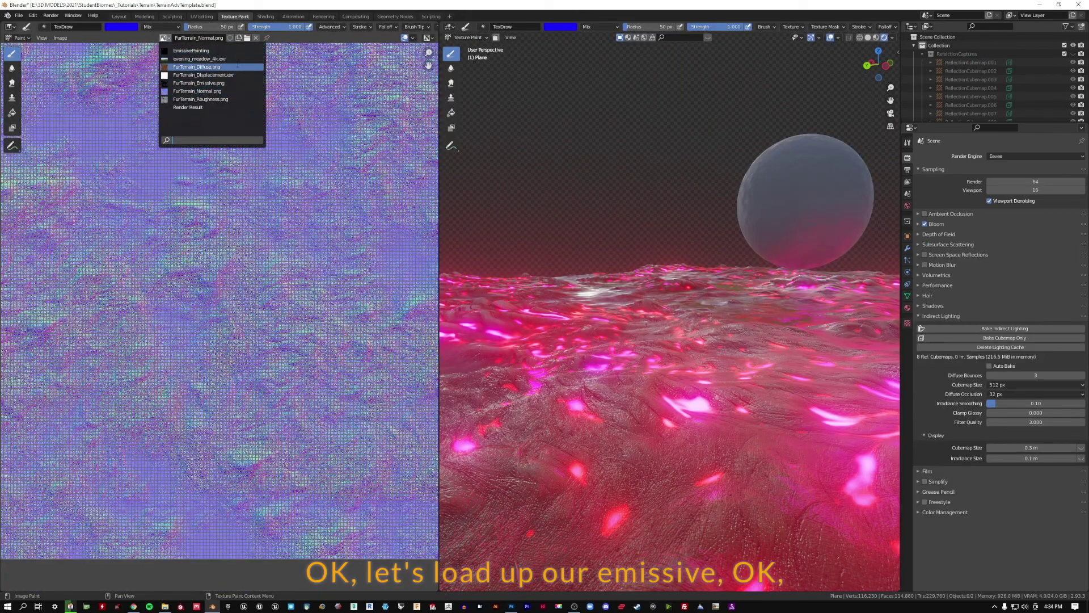
left_click(198, 82)
scroll(206, 253, "down", 7)
scroll(208, 253, "up", 6)
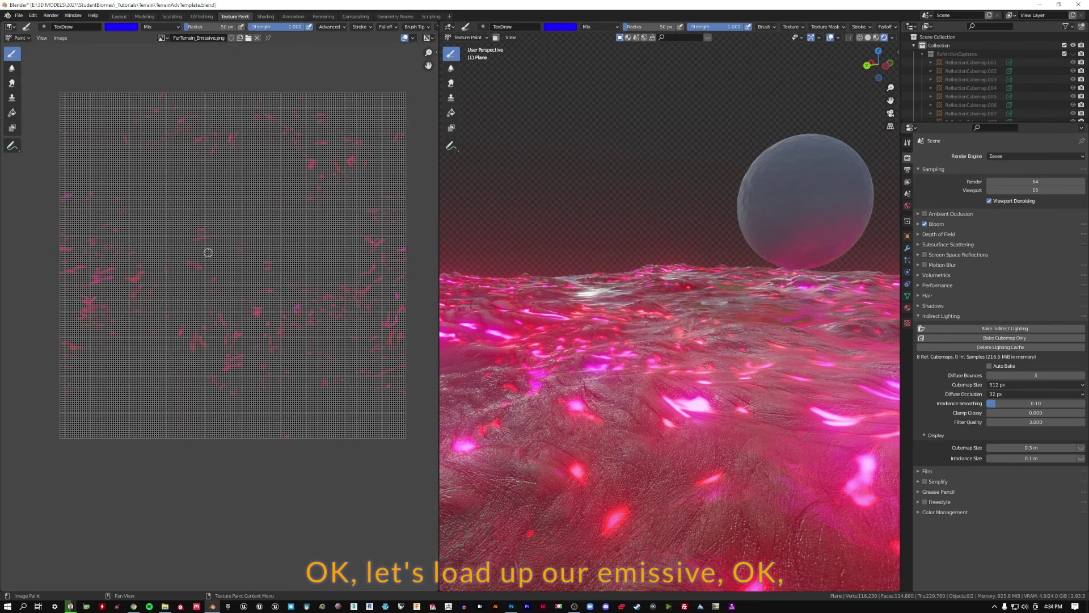
Paint out unwanted and overly dense emissive patches near the texture's centre and left side with a black 100 px brush.
middle_click_drag(286, 111, 248, 144)
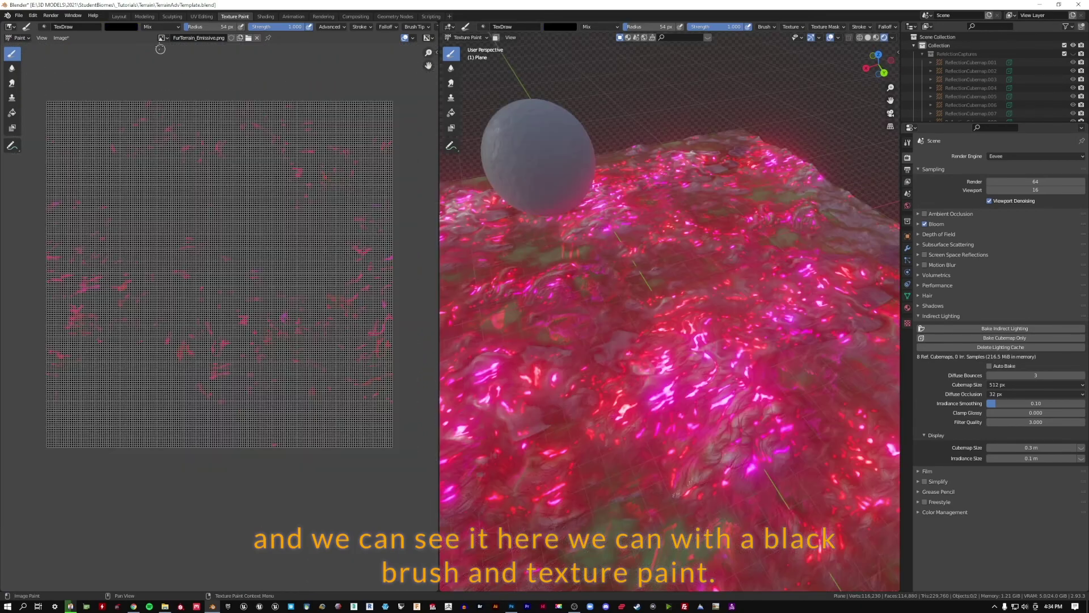
left_click(121, 27)
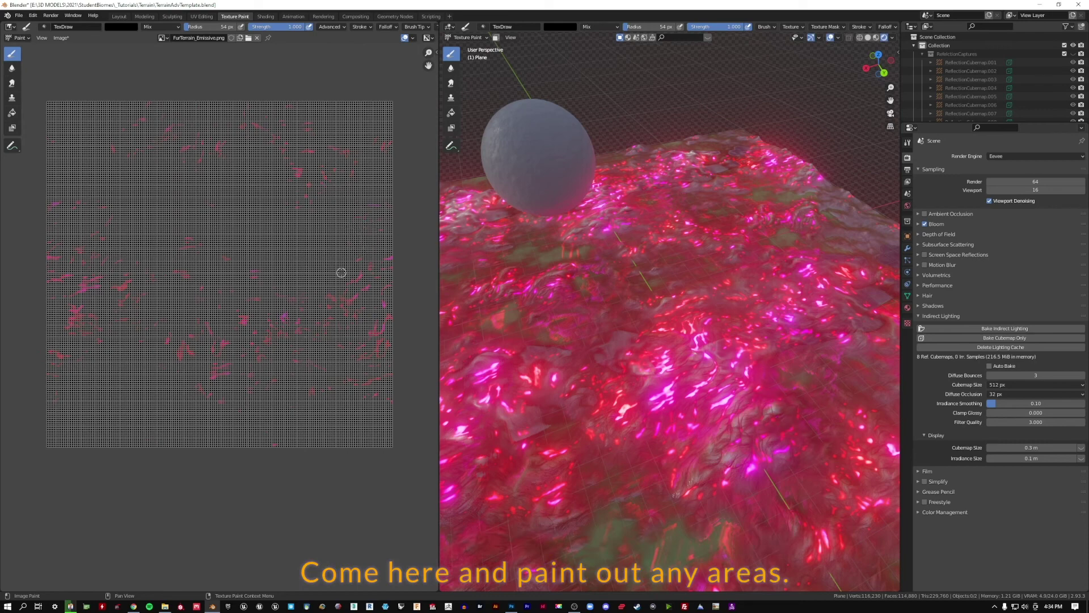
key("bracketright")
key("bracketright")
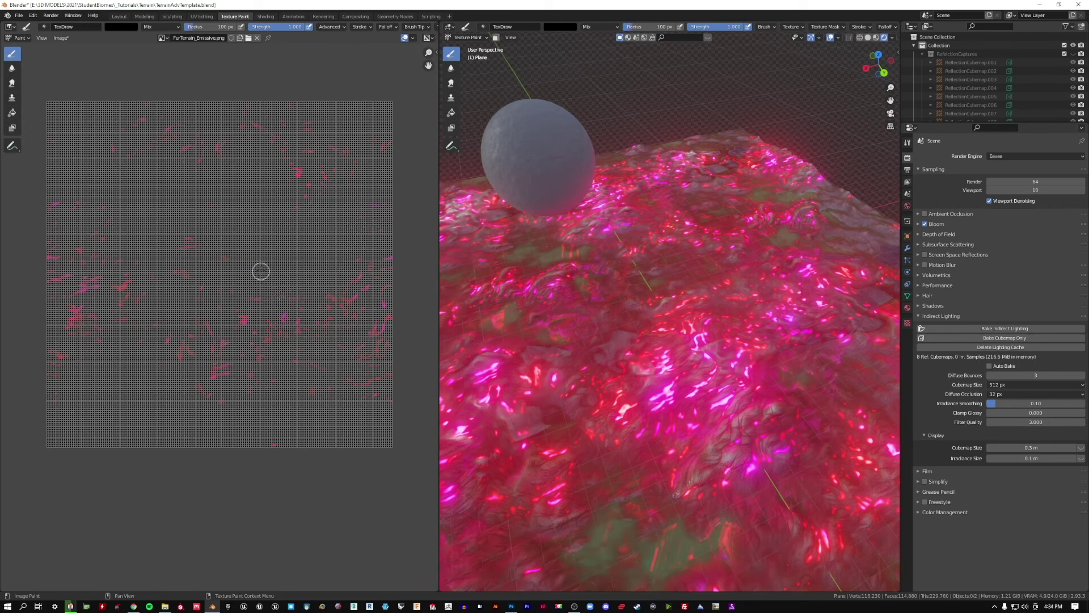
left_click_drag(260, 270, 253, 276)
mouse_move(248, 314)
left_mouse_down()
mouse_move(176, 369)
mouse_move(272, 391)
left_mouse_up()
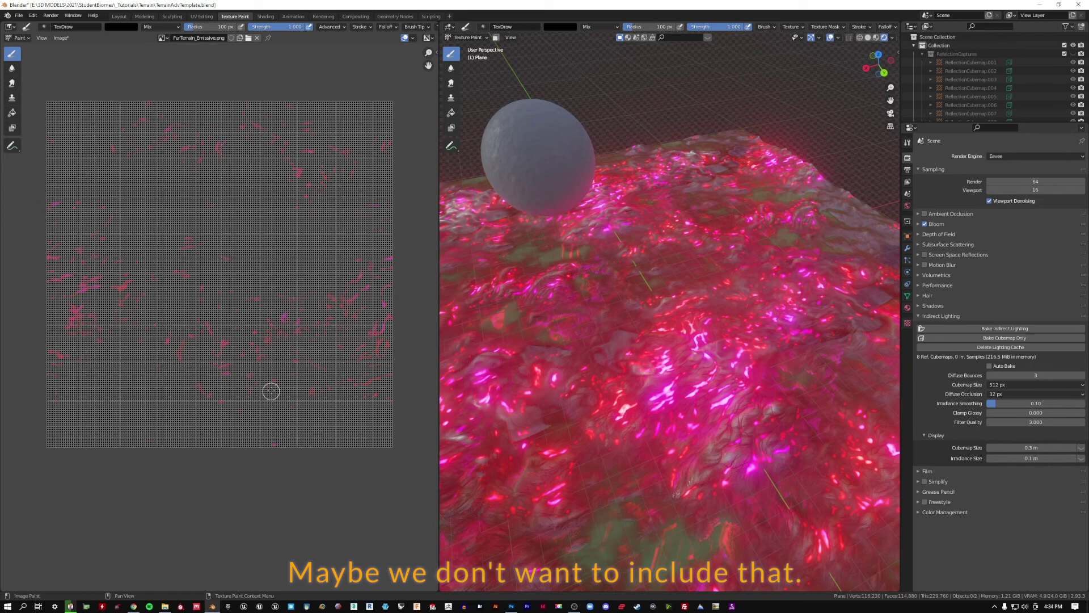
left_click_drag(93, 289, 95, 281)
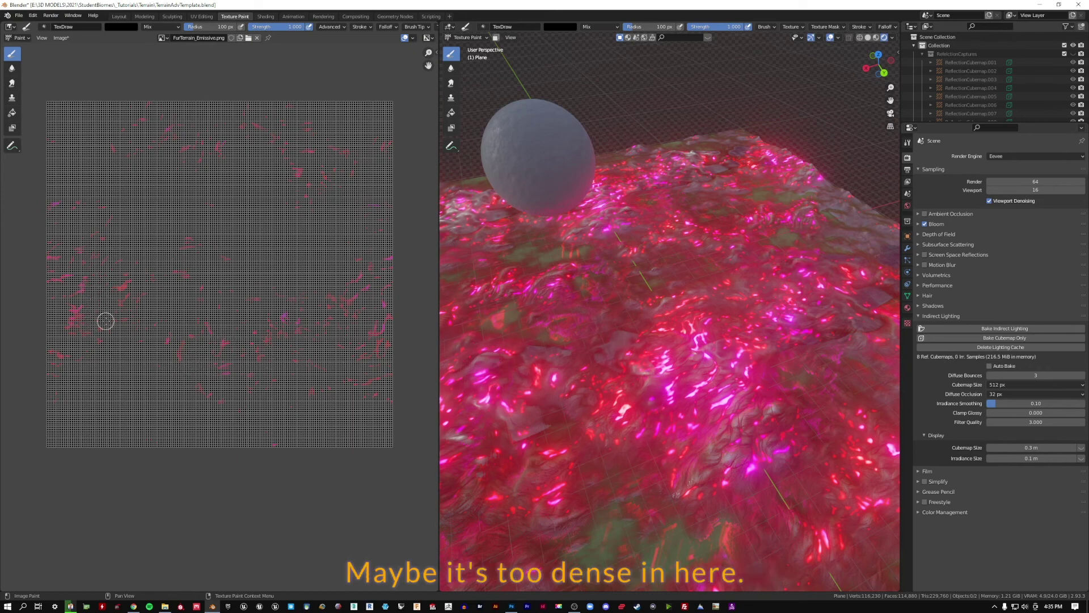
left_click_drag(83, 318, 90, 292)
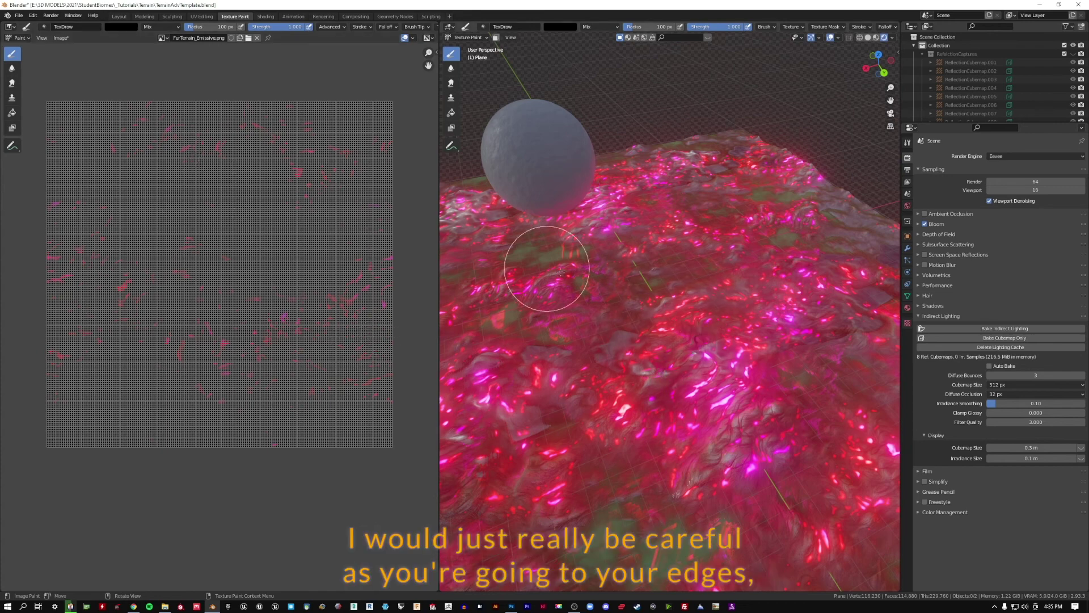
Set the brush colour to white and paint short strokes along the emissive texture's right and top edges.
middle_click_drag(547, 267, 634, 324)
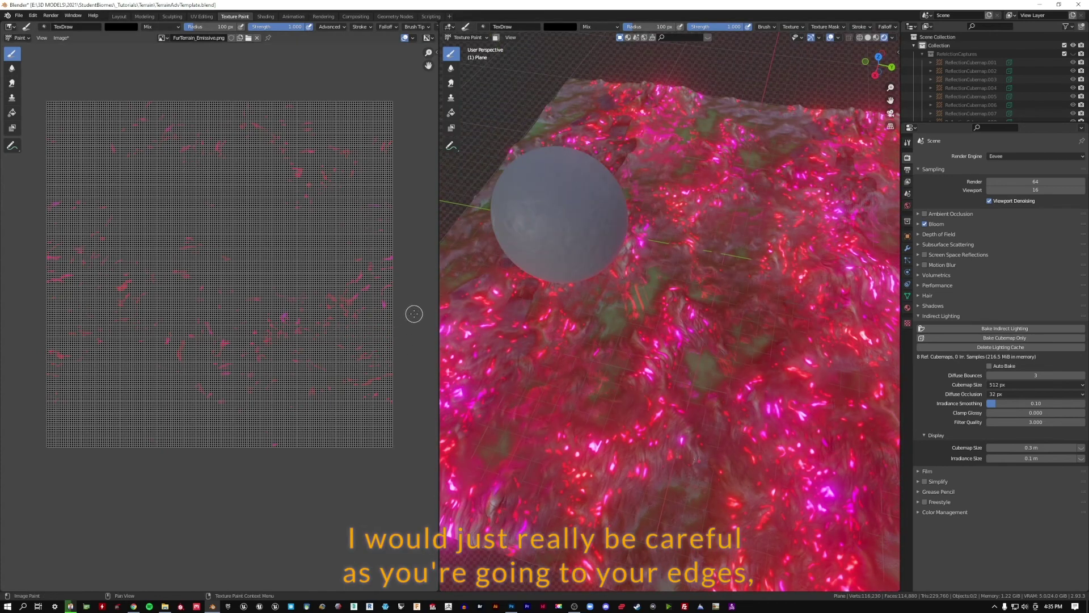
left_click(113, 26)
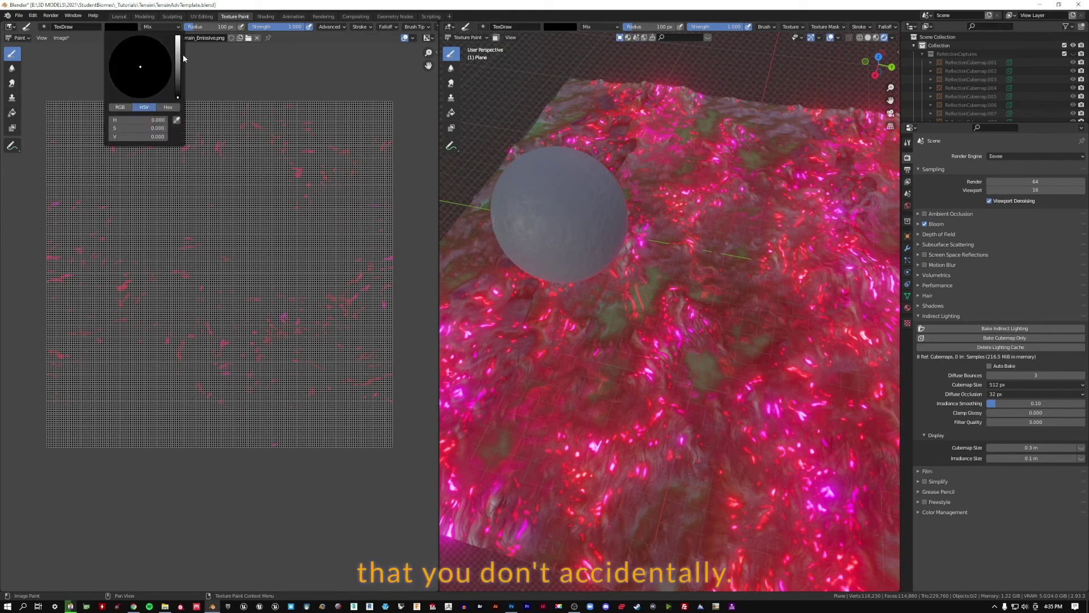
left_click_drag(180, 54, 178, 36)
left_click_drag(389, 161, 390, 206)
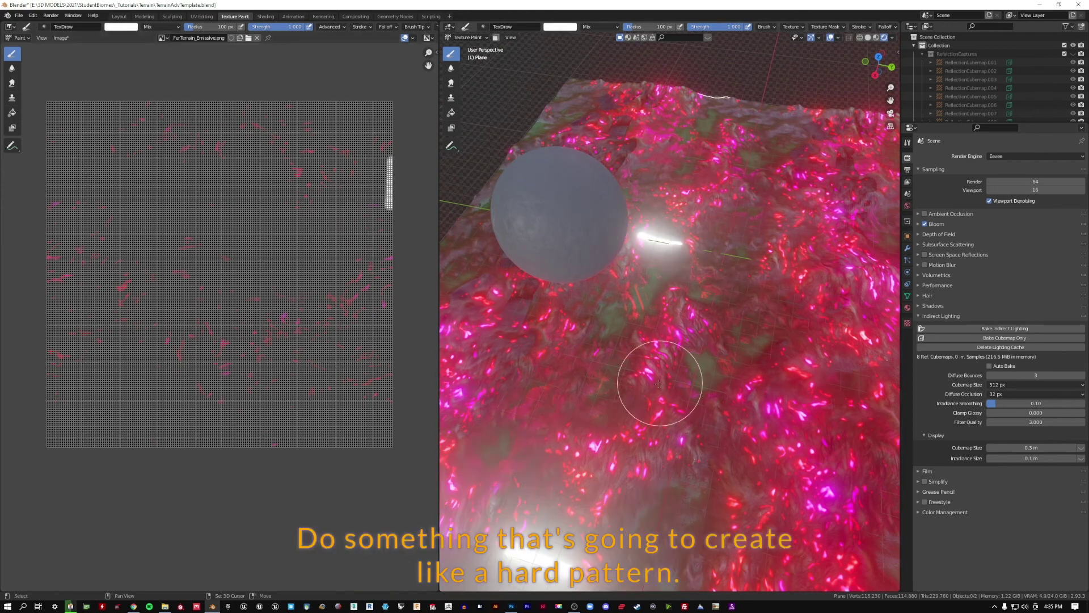
mouse_move(659, 384)
middle_mouse_down("shift")
mouse_move(538, 331)
mouse_move(517, 346)
middle_mouse_up("shift")
left_click_drag(316, 99, 374, 105)
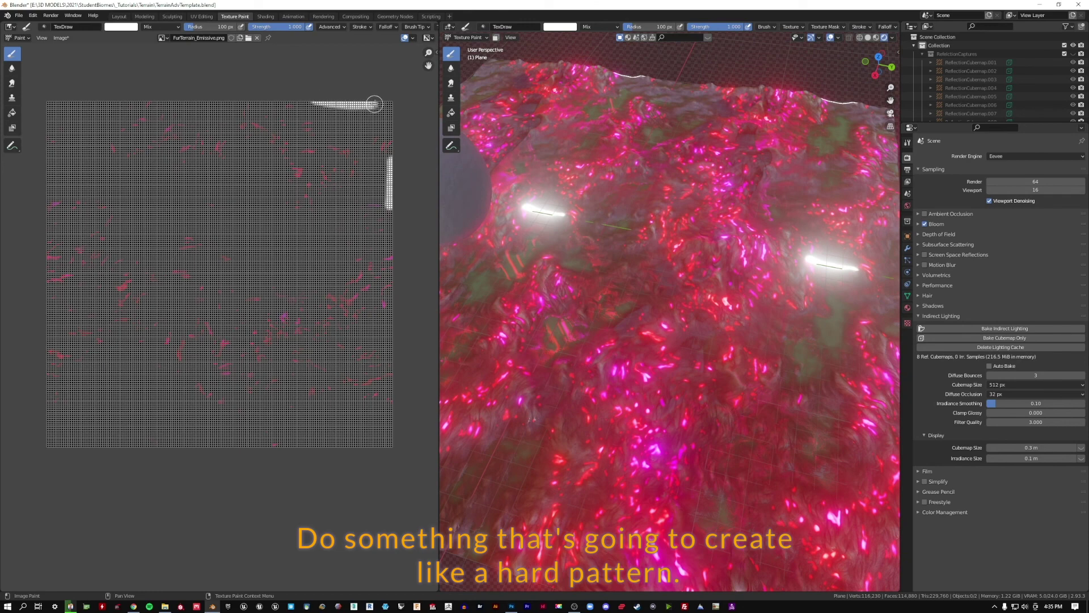
Inspect the repeating white strokes on the terrain and extend the white paint around the texture's whole border.
mouse_move(508, 448)
middle_mouse_down("shift")
mouse_move(634, 301)
mouse_move(678, 170)
middle_mouse_up("shift")
scroll(657, 267, "up", 7)
scroll(656, 267, "down", 3)
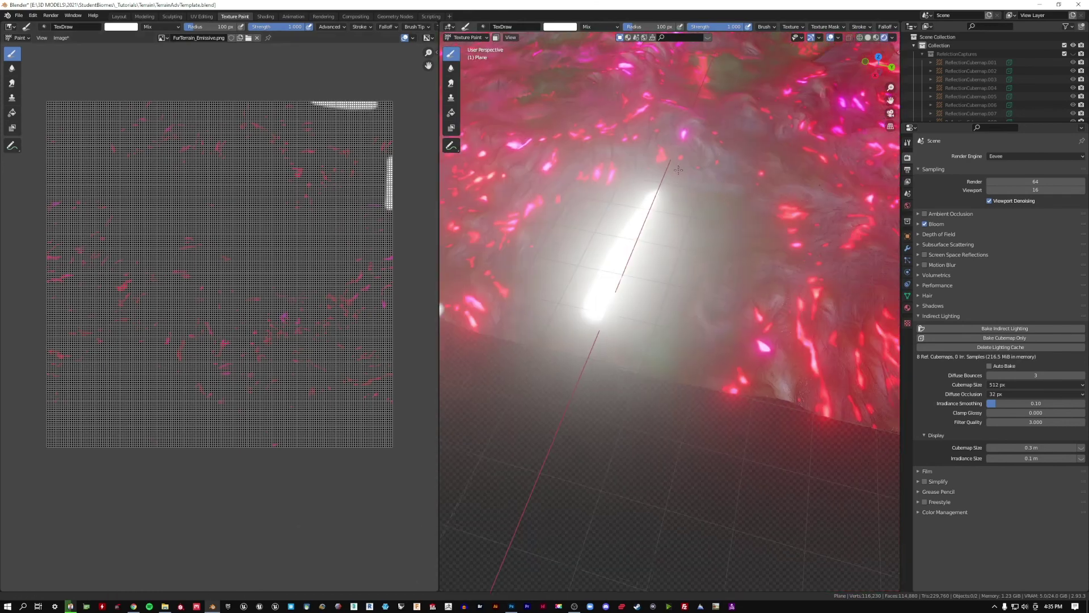
scroll(594, 279, "down", 8)
middle_click_drag(629, 281, 542, 295)
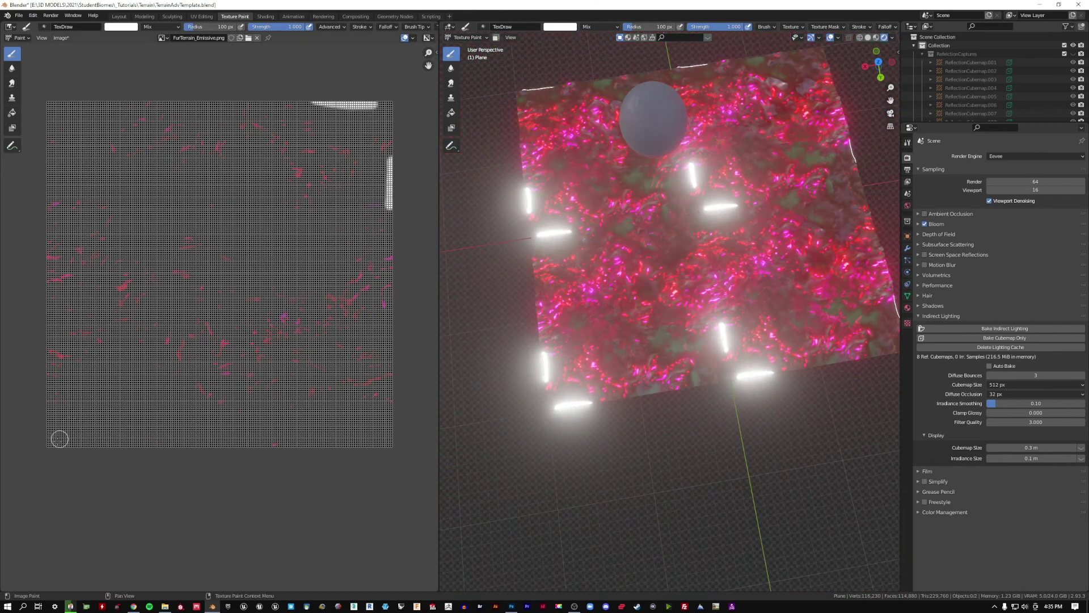
mouse_move(50, 421)
left_mouse_down()
mouse_move(49, 445)
mouse_move(391, 445)
mouse_move(402, 215)
mouse_move(369, 103)
mouse_move(187, 102)
mouse_move(52, 122)
mouse_move(51, 441)
left_mouse_up()
middle_click_drag(615, 287, 658, 218)
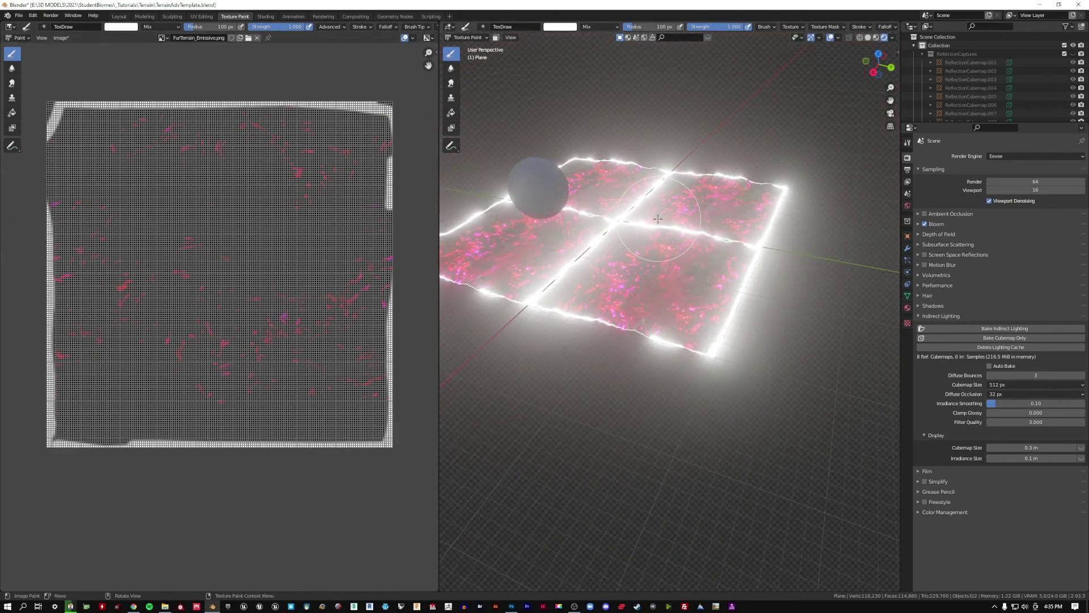
Undo all the white strokes painted along the emissive texture's border.
key("ctrl+z")
key("ctrl+z")
key("ctrl+z")
key("ctrl+z")
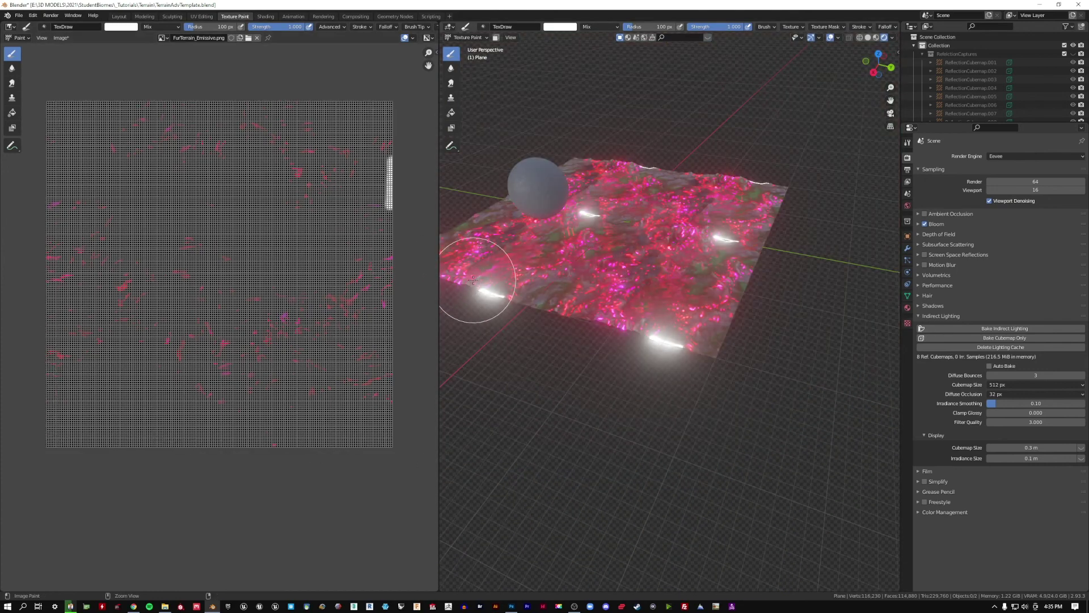
key("ctrl+z")
middle_click_drag(473, 280, 587, 192)
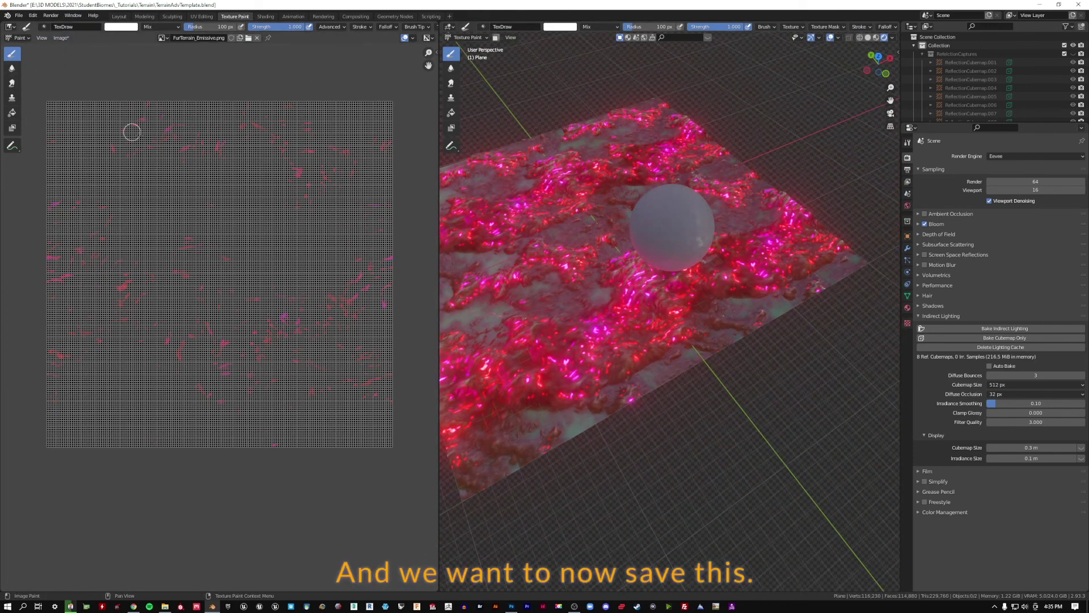
Save the emissive image, and paint a short diagonal white stroke in the texture's upper-left area.
left_click(59, 38)
left_click(69, 106)
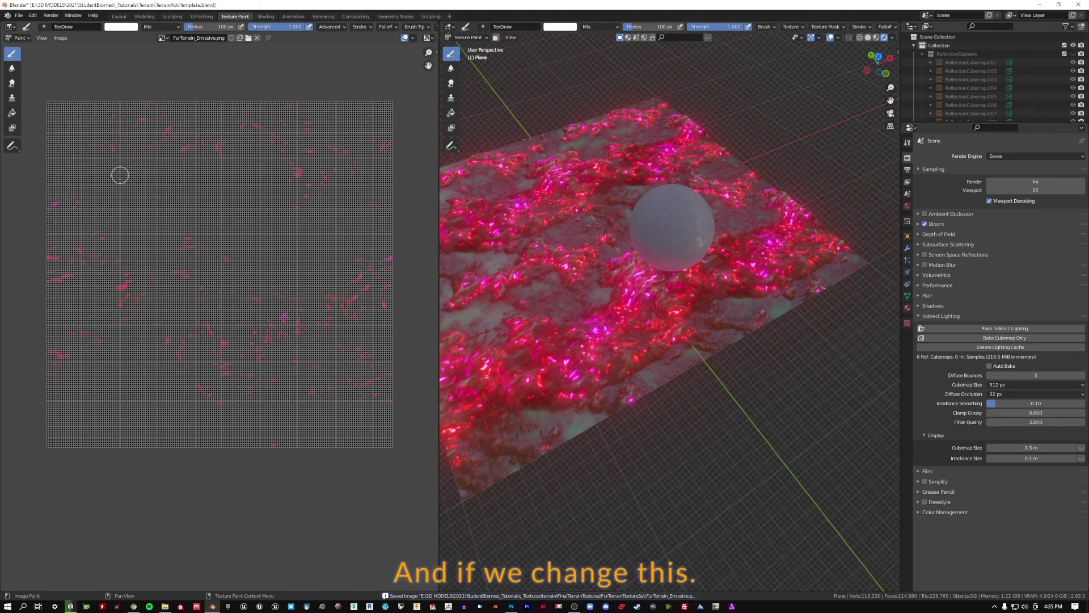
left_click_drag(83, 159, 109, 180)
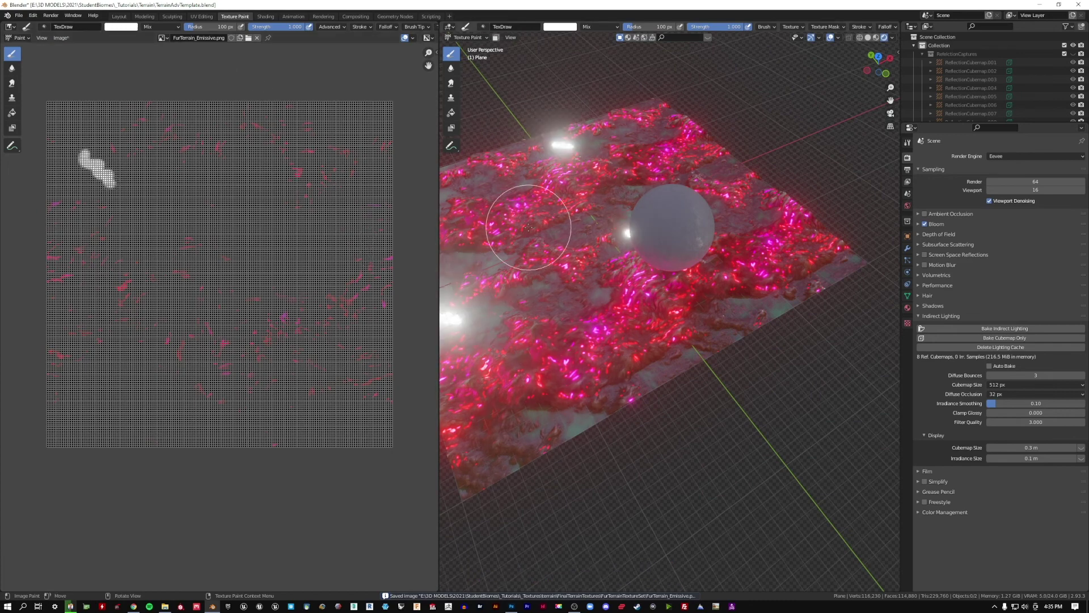
middle_click_drag(572, 225, 604, 216)
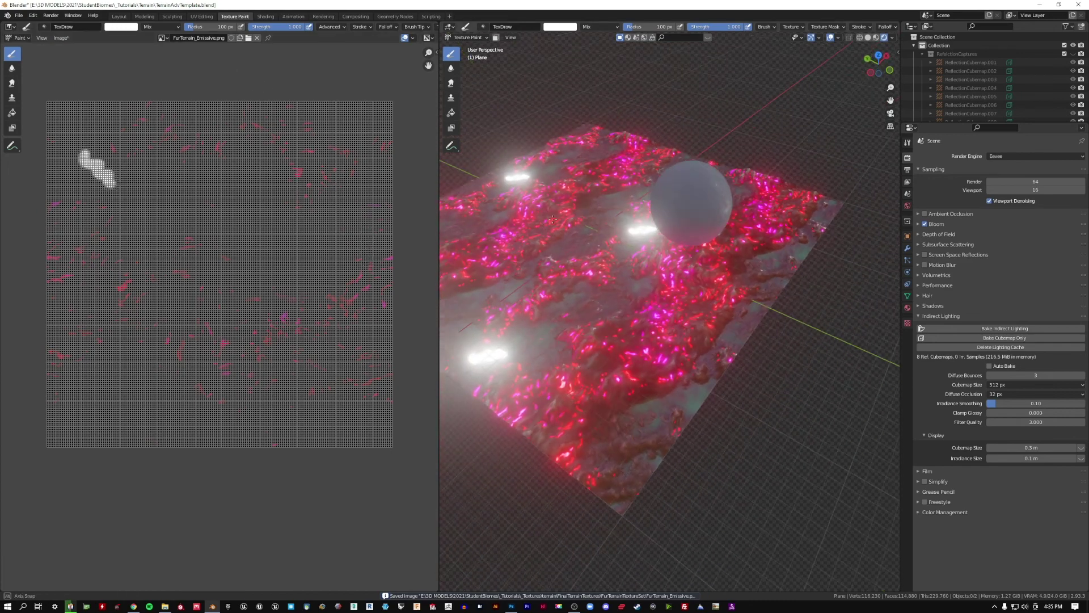
Review the emissive image's save options and compare the painted terrain with the layered FurTerrain_Emissive.tif in Photoshop.
left_click(55, 37)
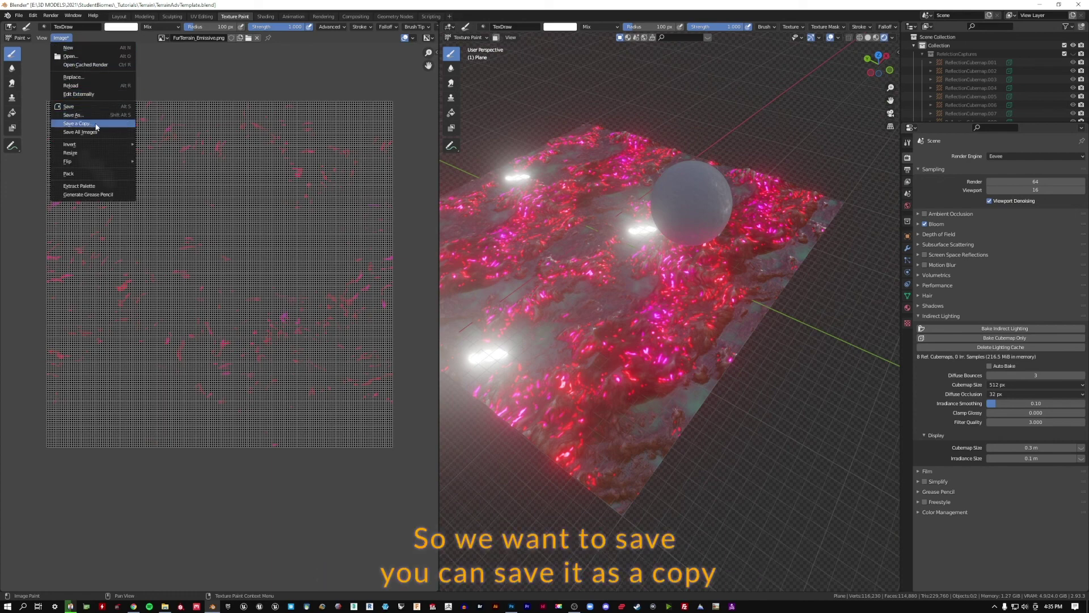
middle_click_drag(632, 204, 701, 188)
key("alt+Tab")
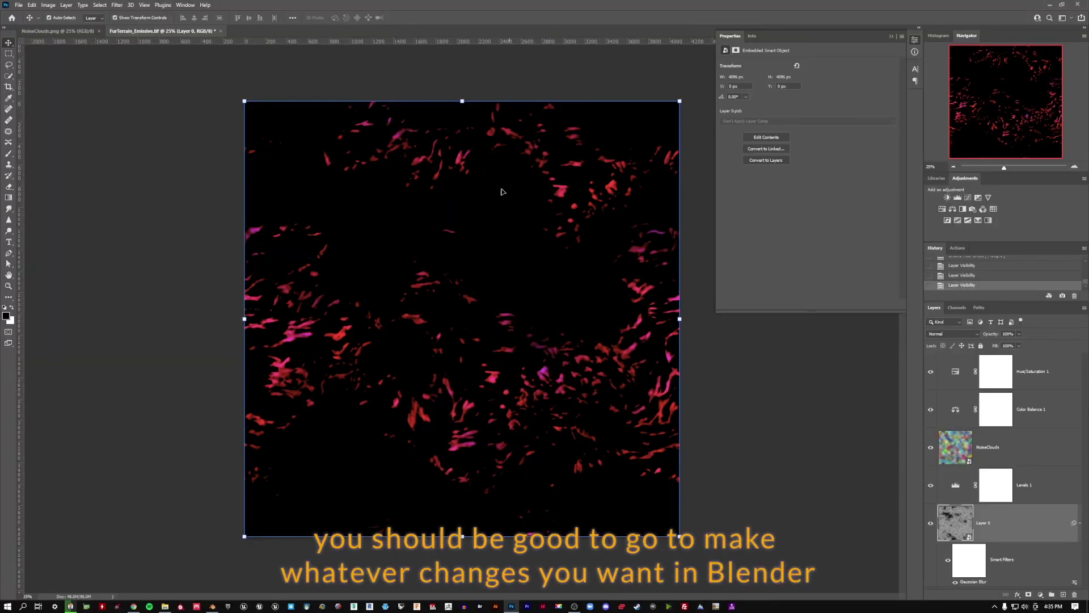
key("alt+Tab")
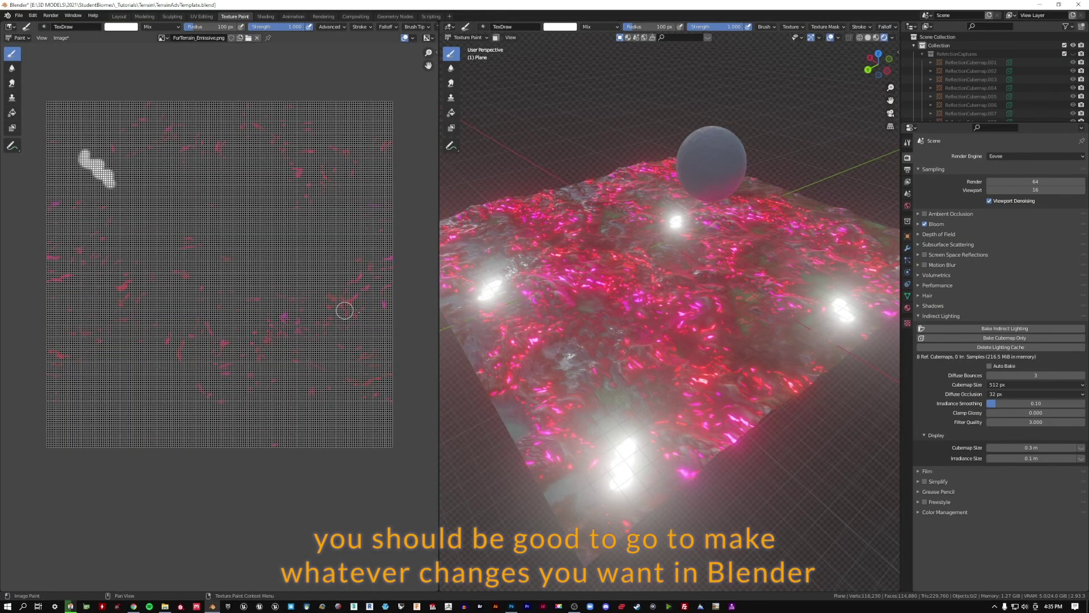
key("alt+Tab")
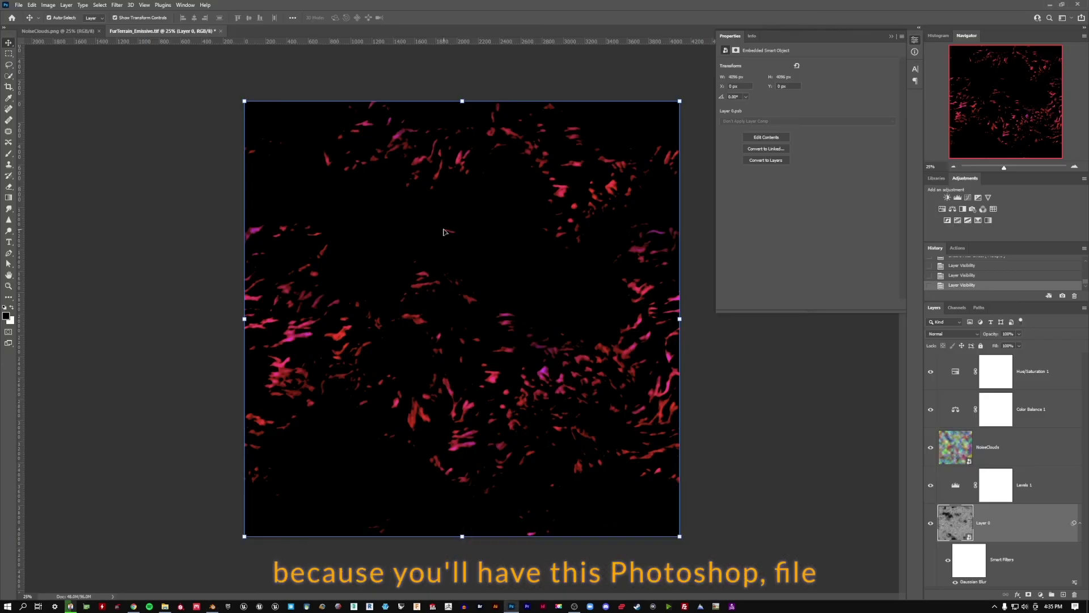
key("alt+Tab")
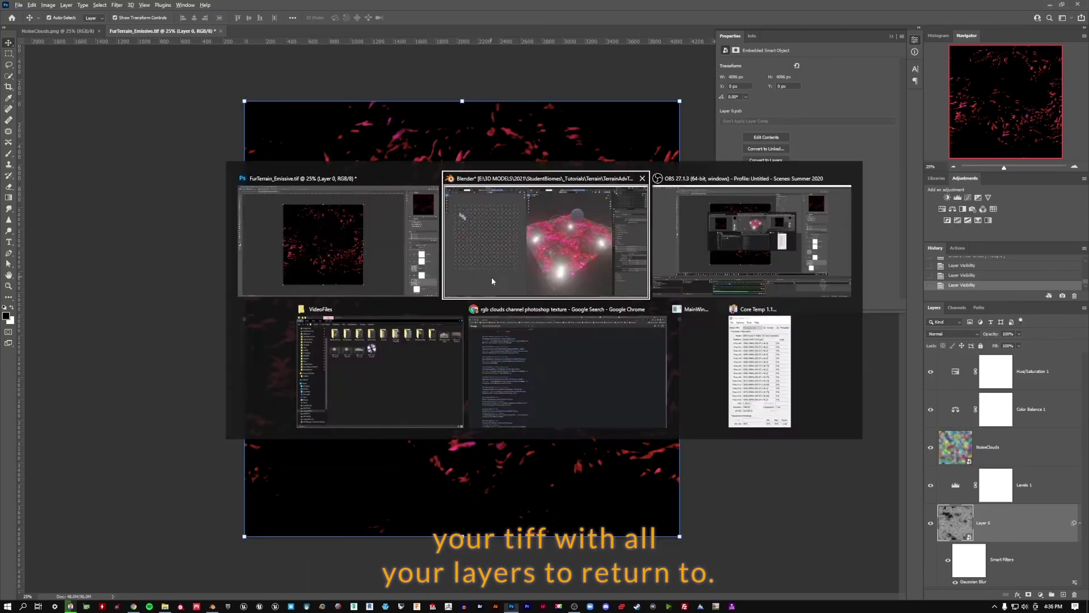